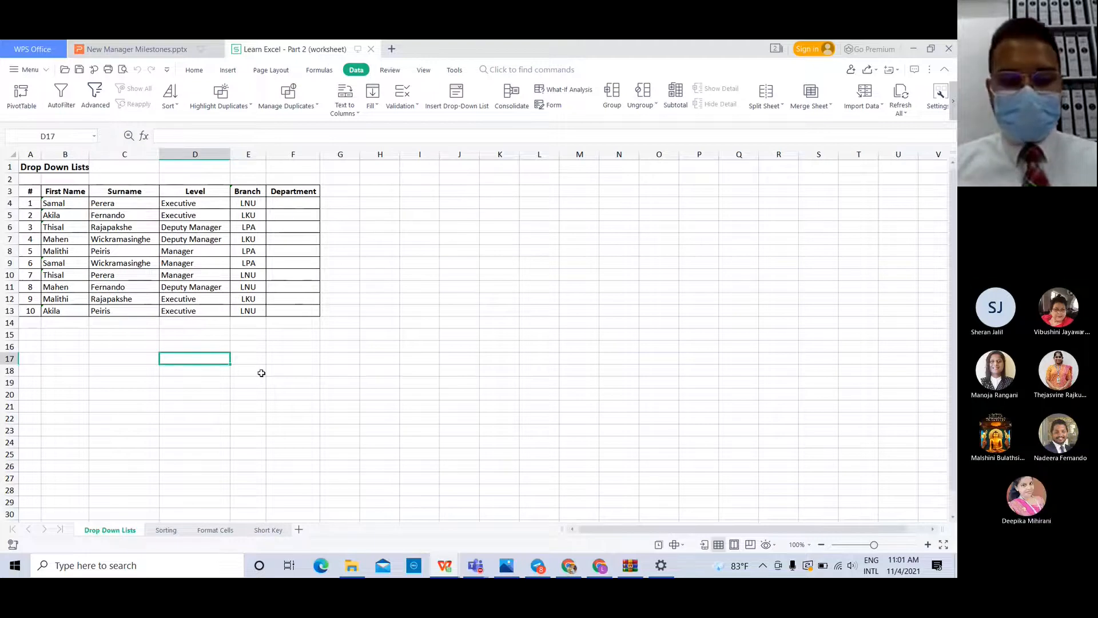
click(201, 237)
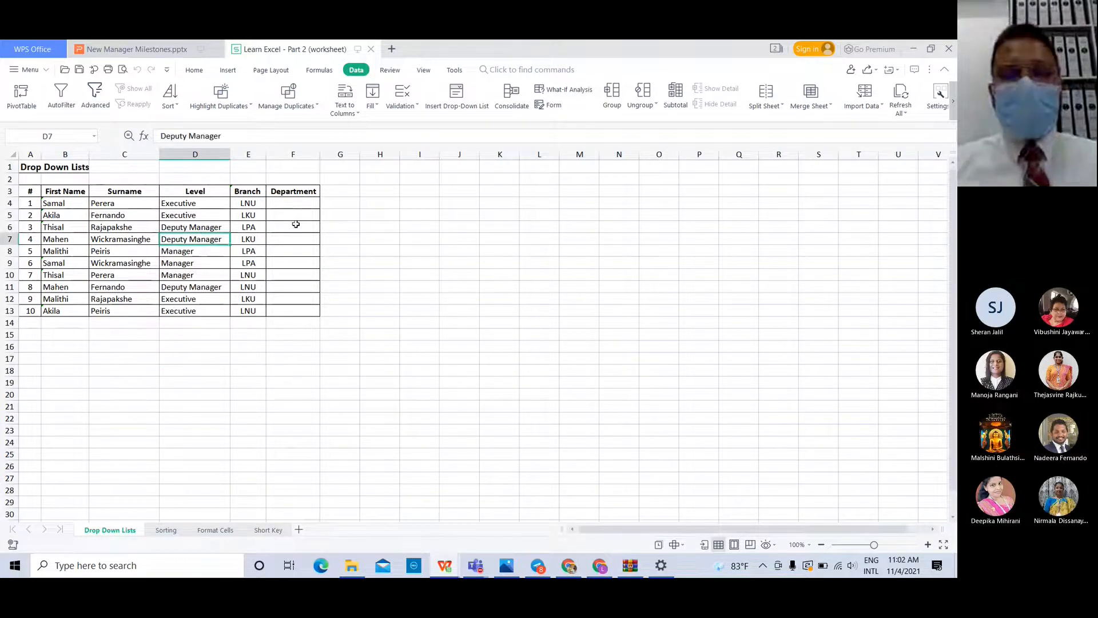
click(383, 244)
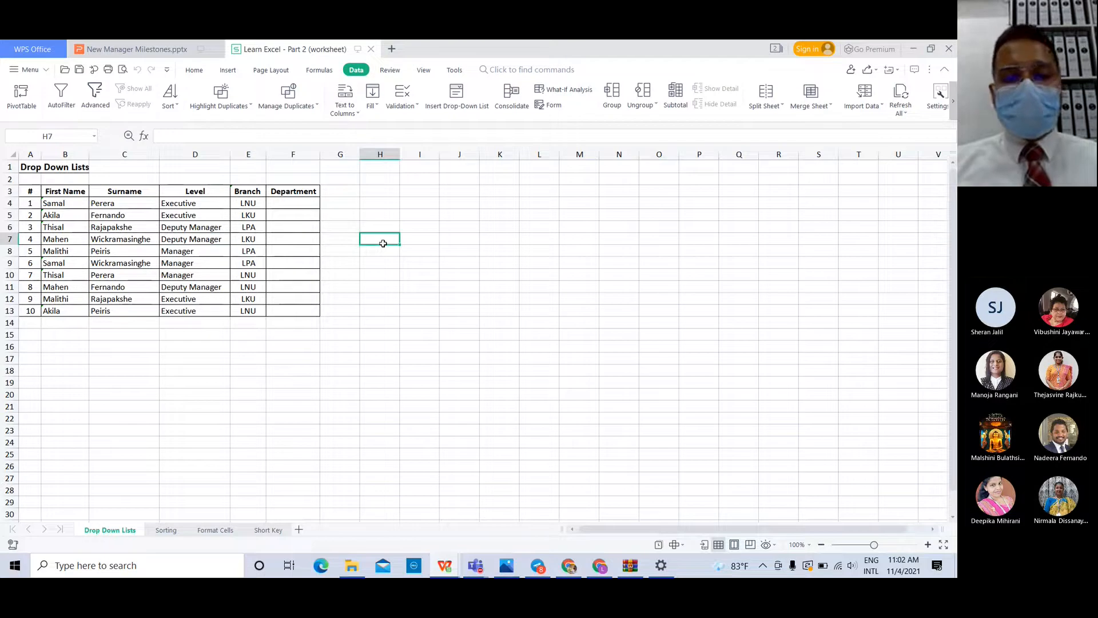
click(309, 252)
click(372, 254)
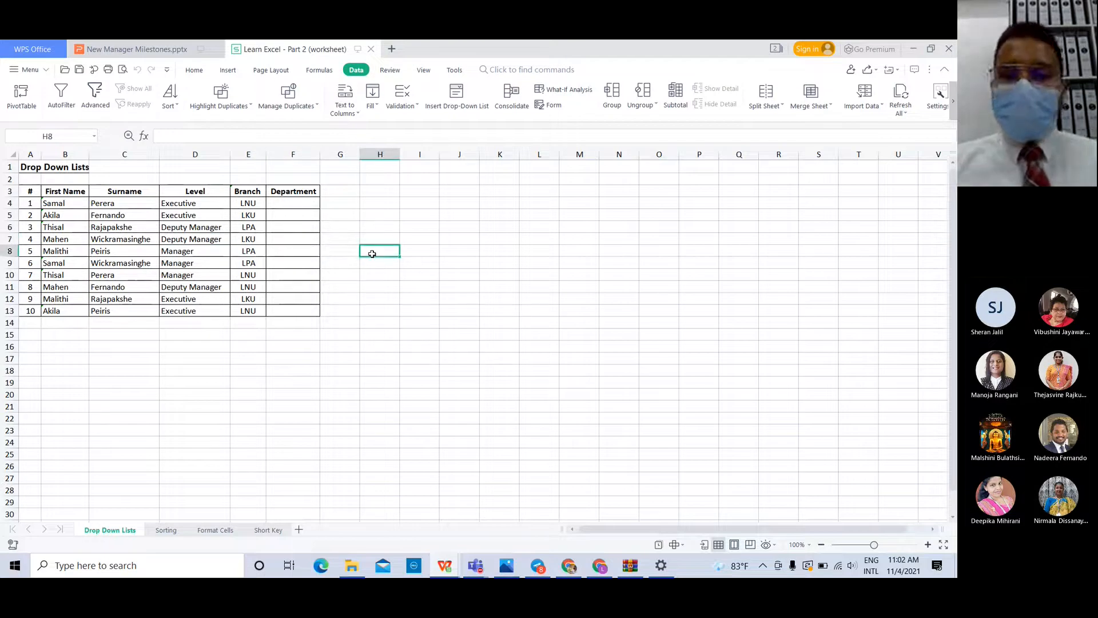
click(278, 247)
click(294, 239)
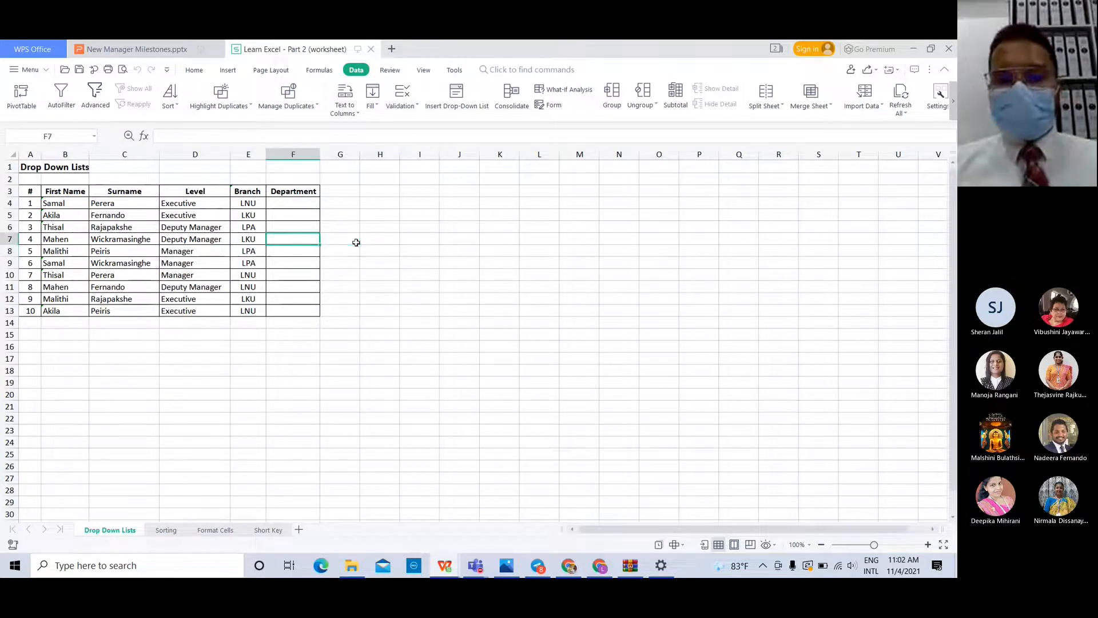
click(356, 243)
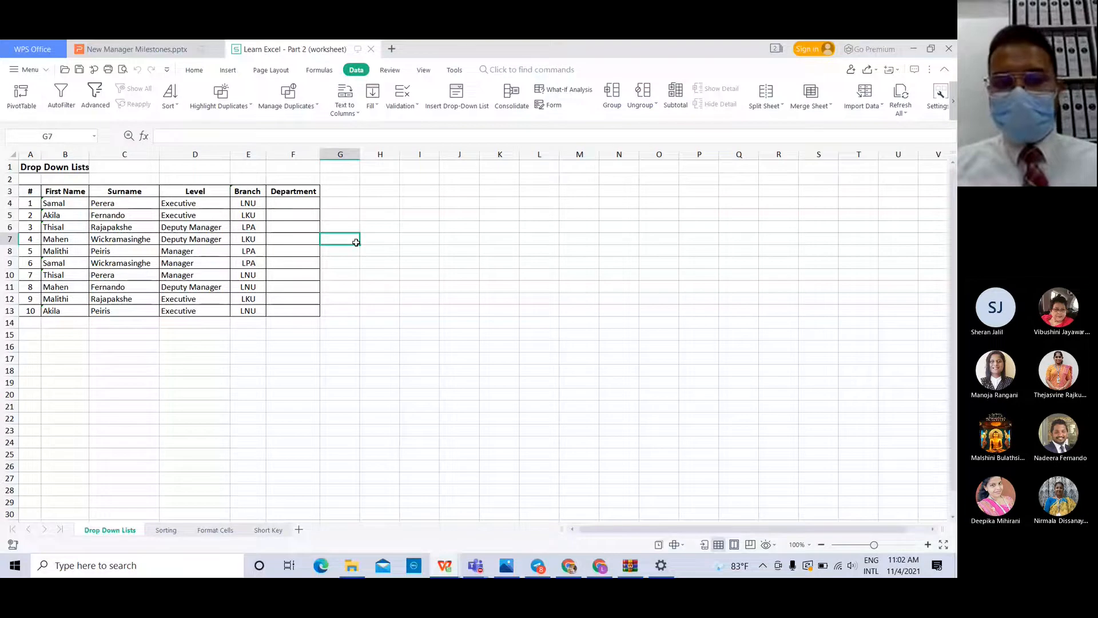
click(305, 200)
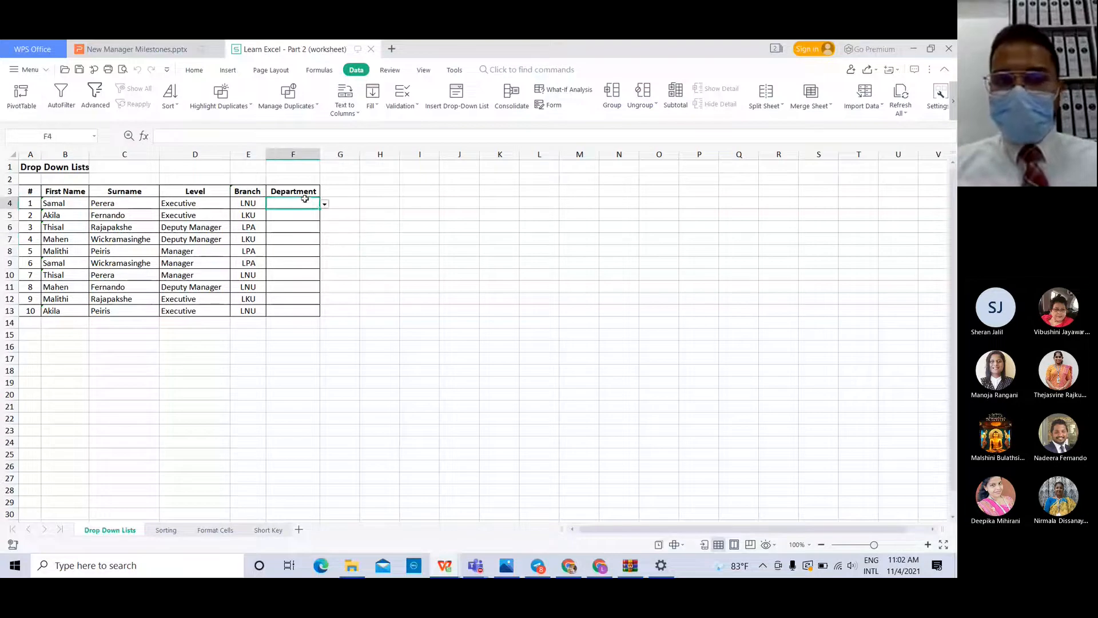
click(355, 198)
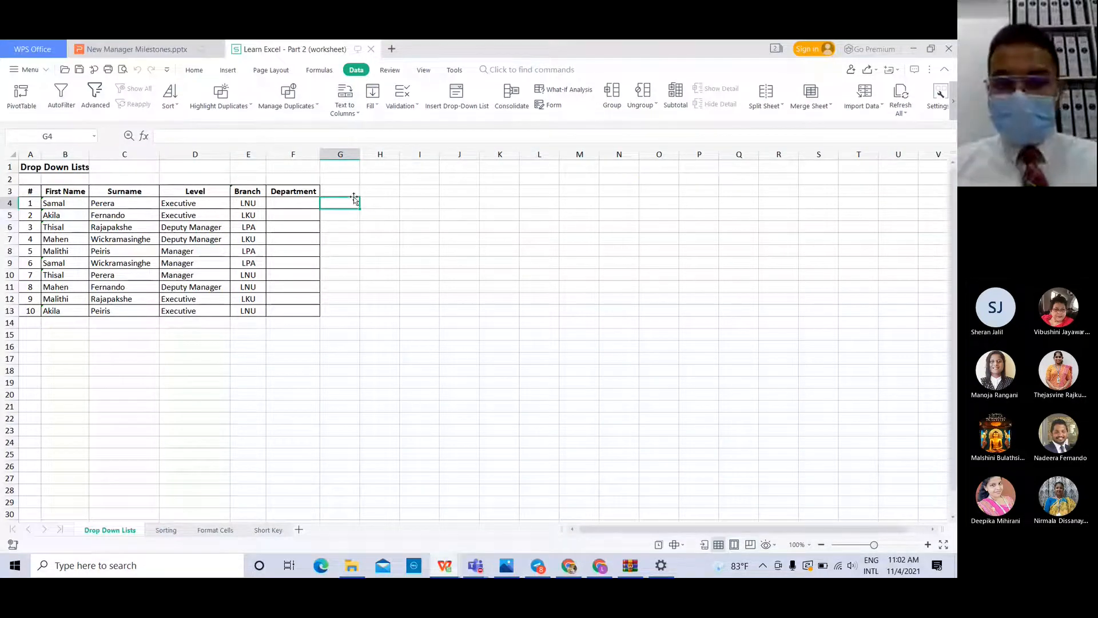
click(300, 192)
click(261, 192)
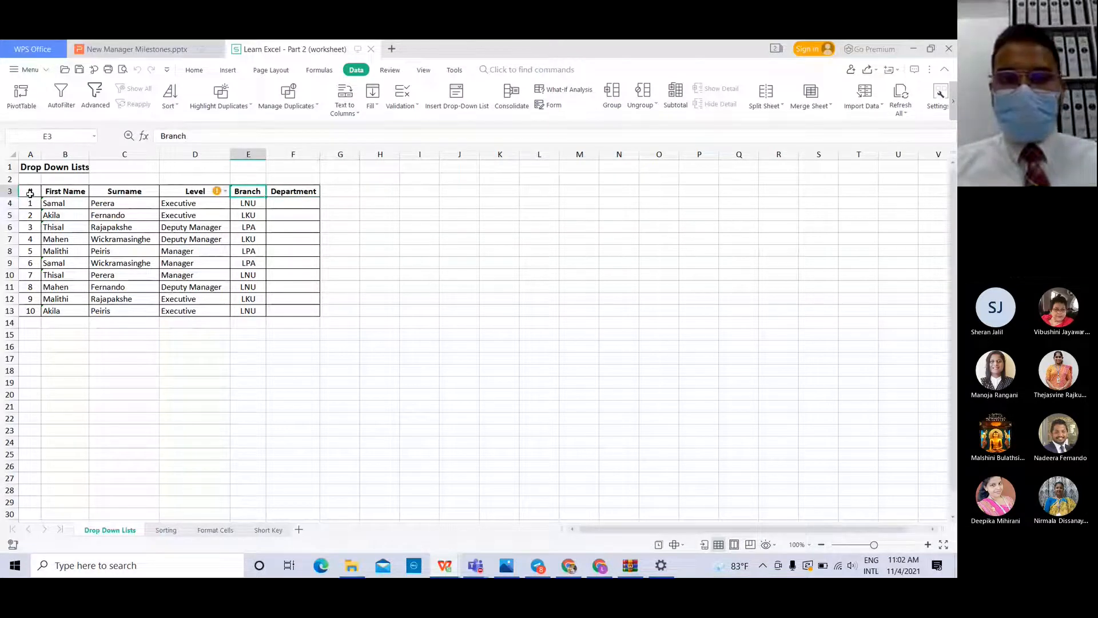
click(155, 250)
click(205, 243)
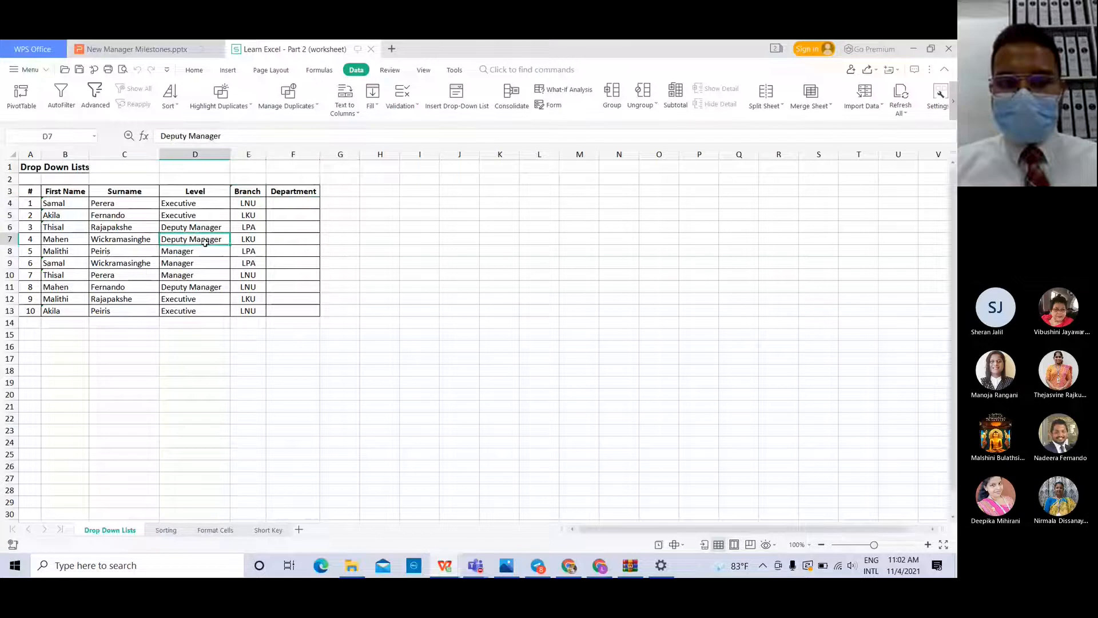
click(261, 204)
click(302, 204)
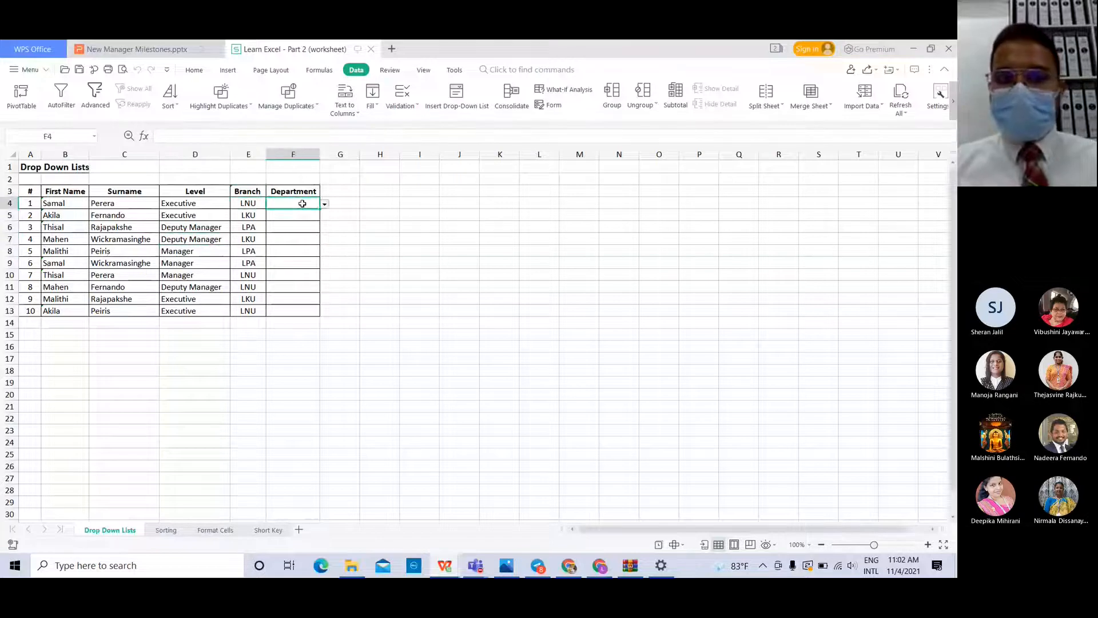
click(361, 204)
click(344, 204)
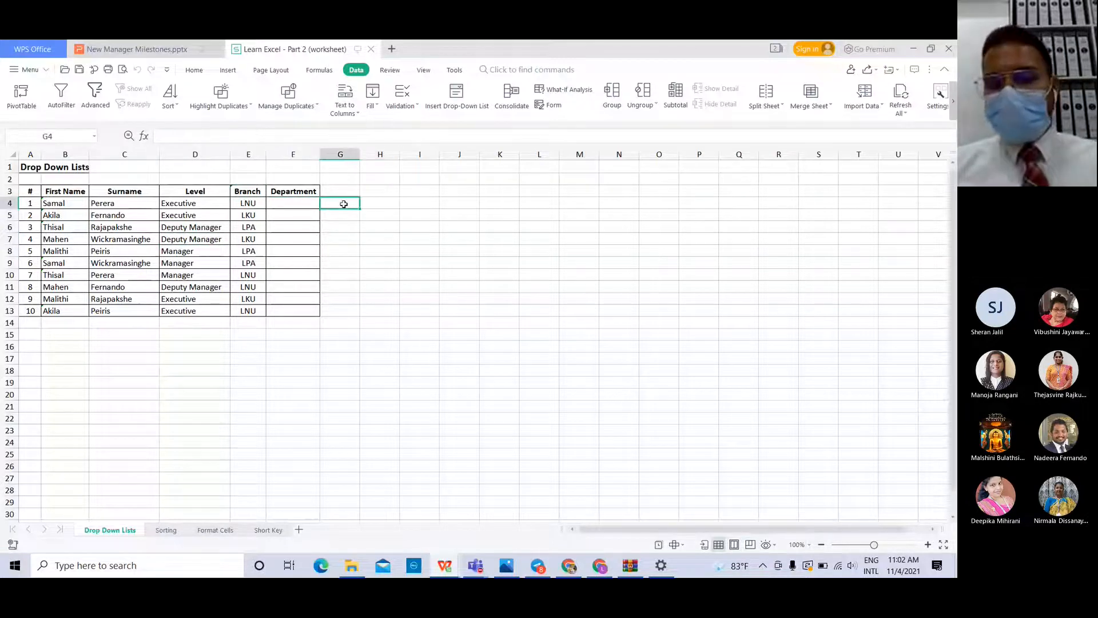
Examine the drop-down choices offered in Department cell F4
click(304, 203)
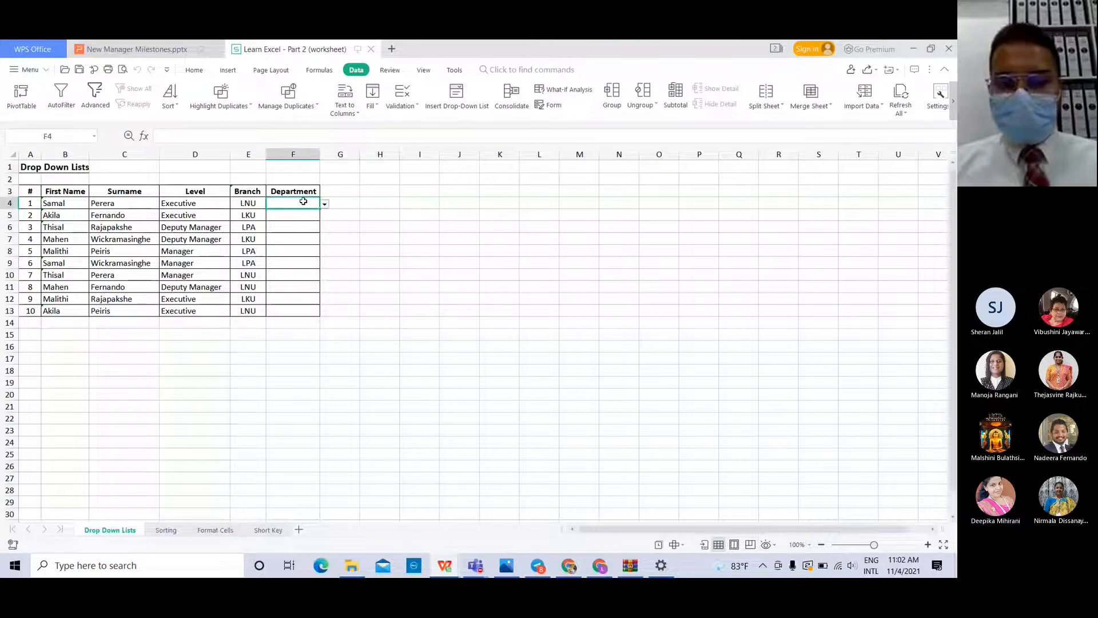
click(325, 205)
click(359, 206)
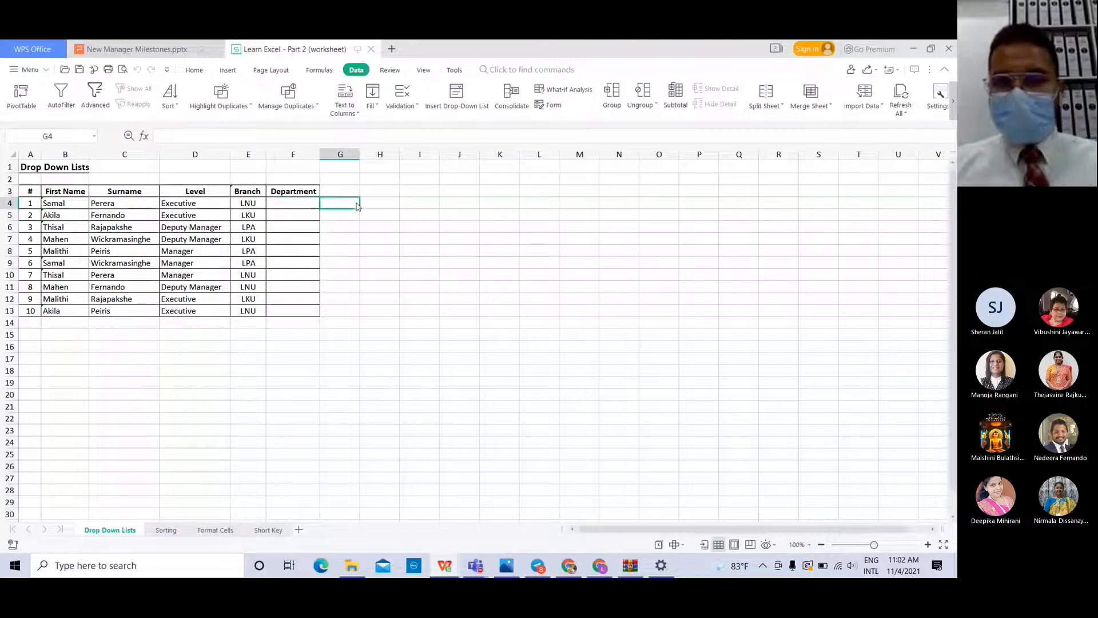
click(300, 207)
click(324, 205)
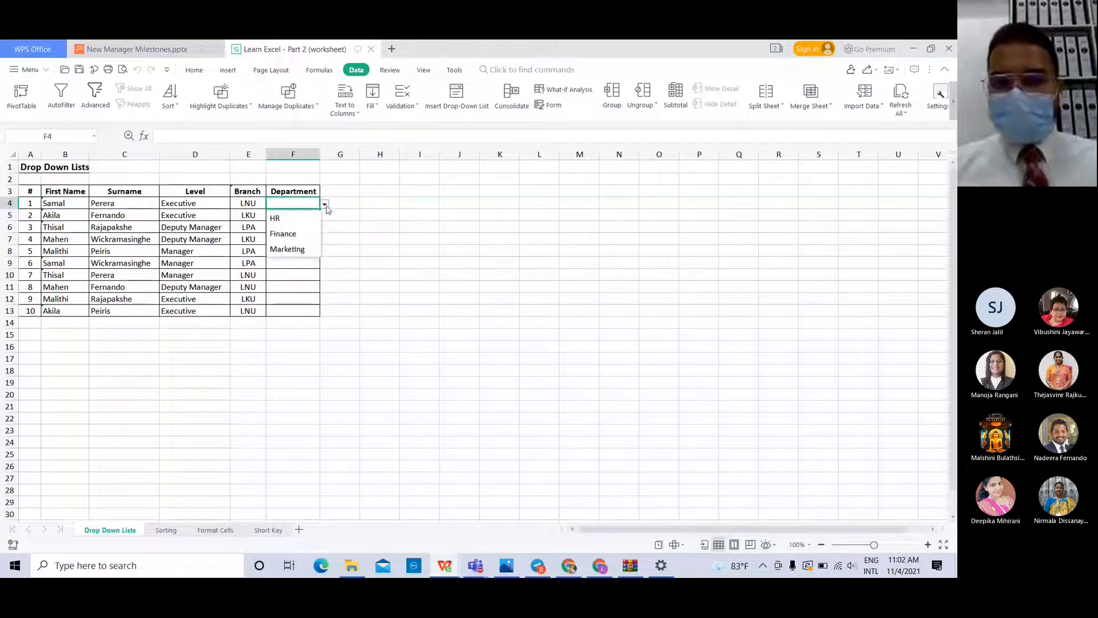
click(383, 241)
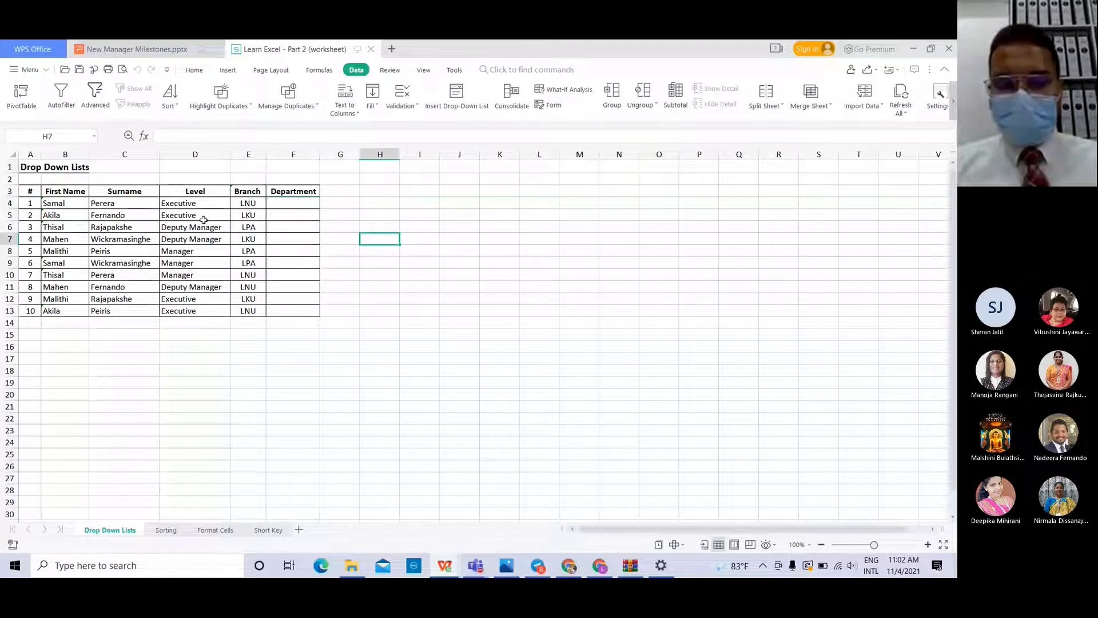
click(290, 203)
click(325, 205)
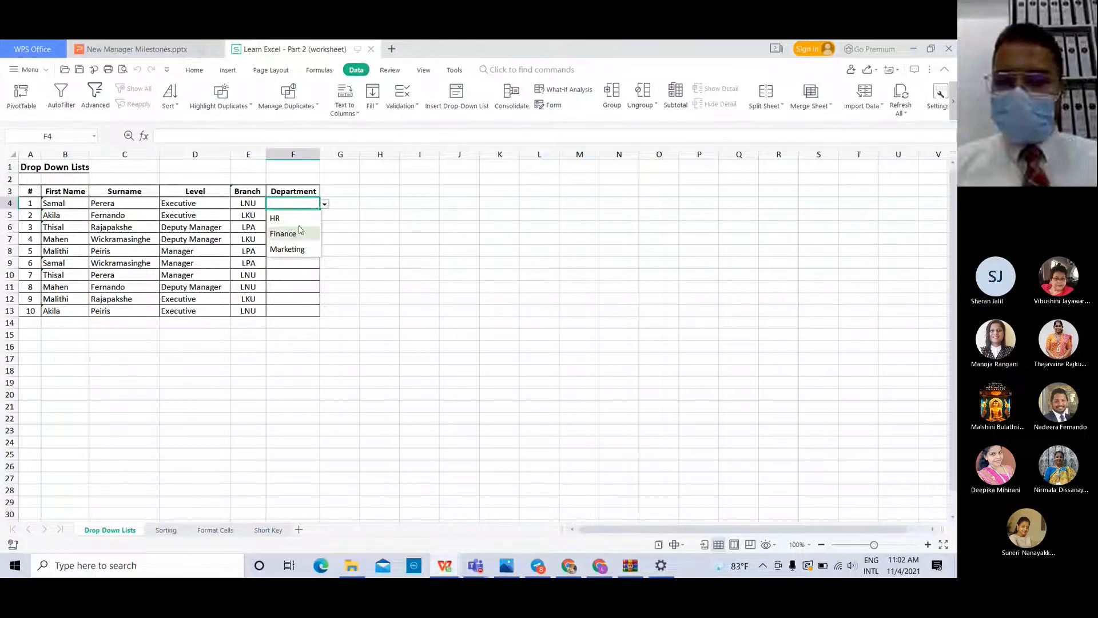
click(379, 238)
Try to enter "Hr" manually in Department cell F4, then cancel the entry
click(299, 206)
text(Hr)
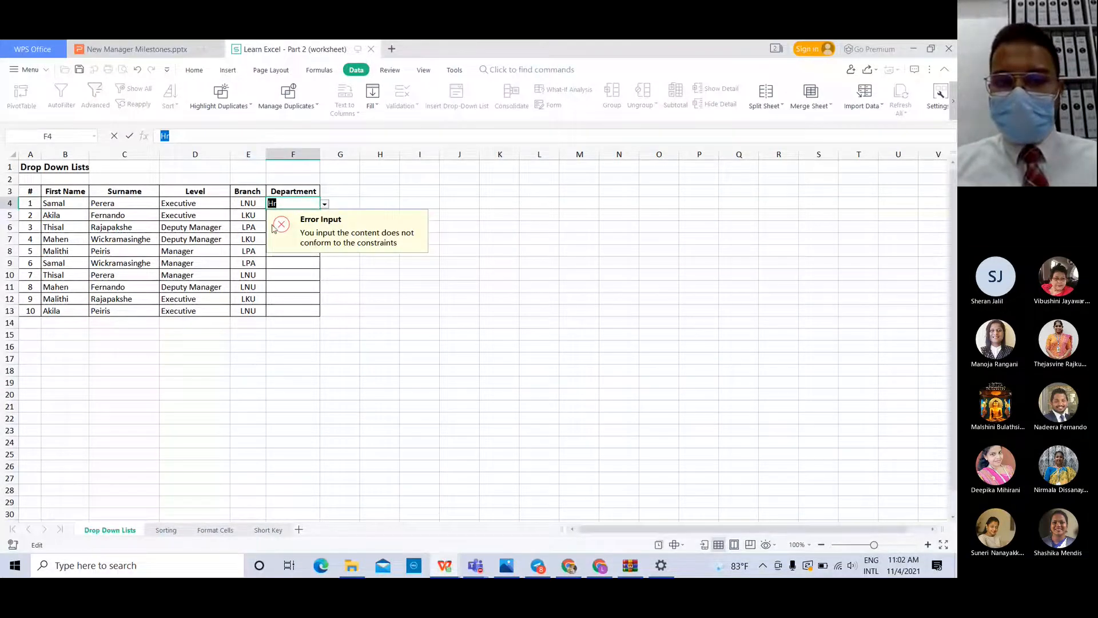
key(Escape)
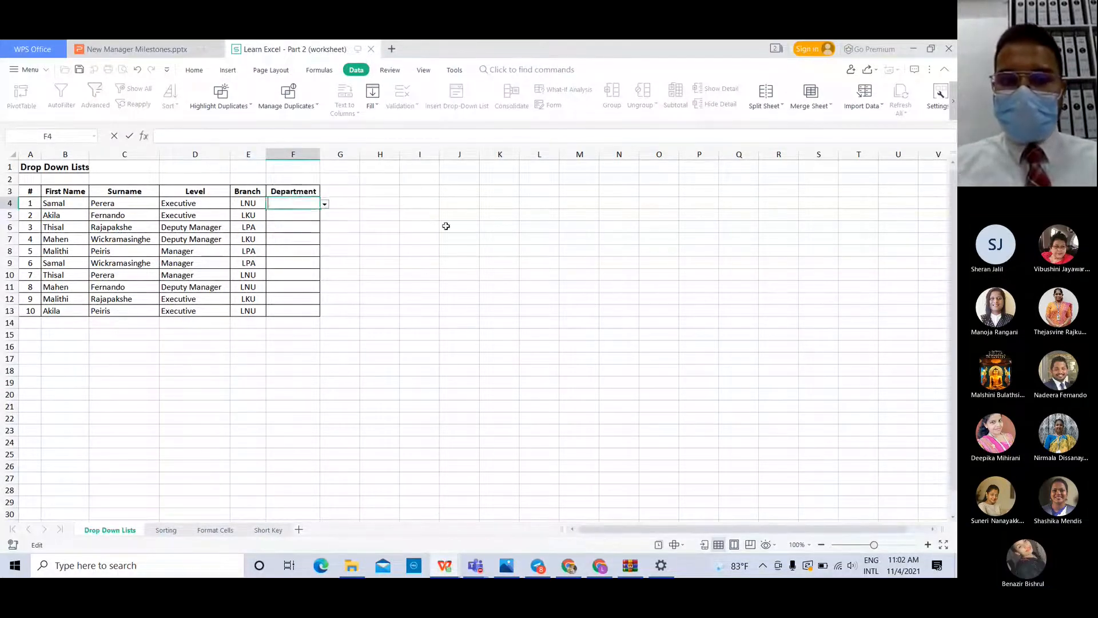
click(299, 194)
click(305, 204)
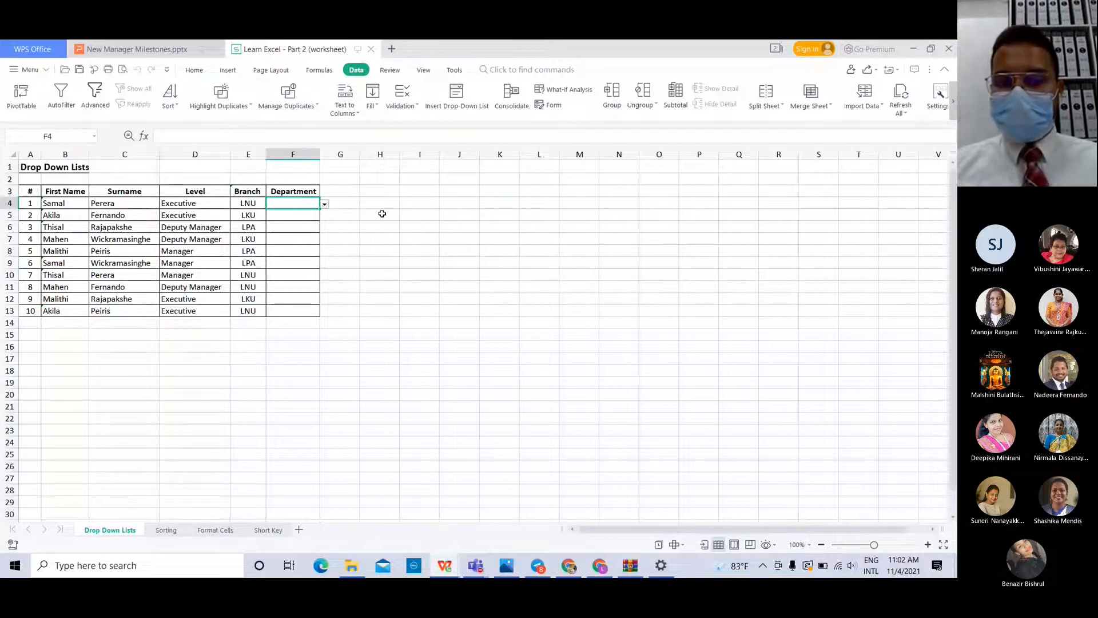
click(353, 248)
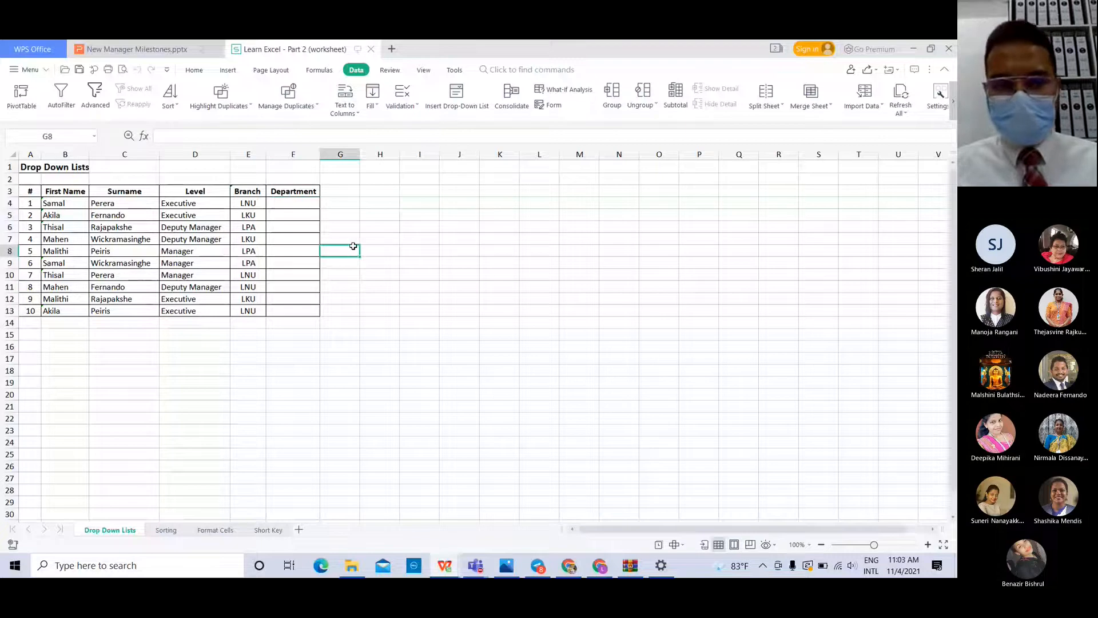
Remove the existing drop-down list from F4 by filling it upward from blank Department cell F5
click(313, 213)
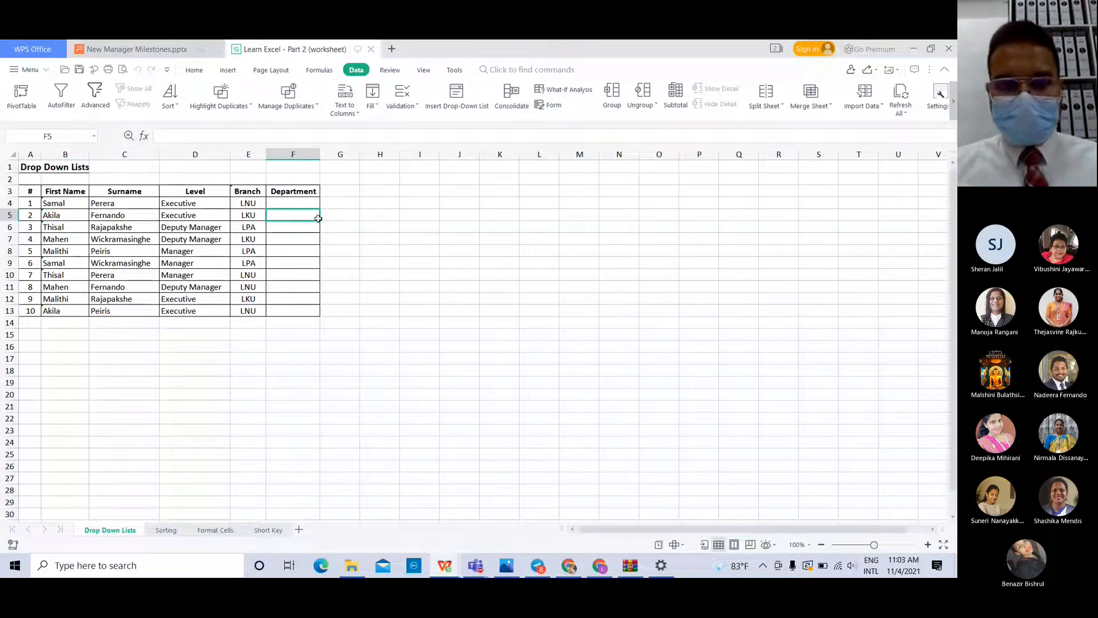
drag(319, 202, 317, 202)
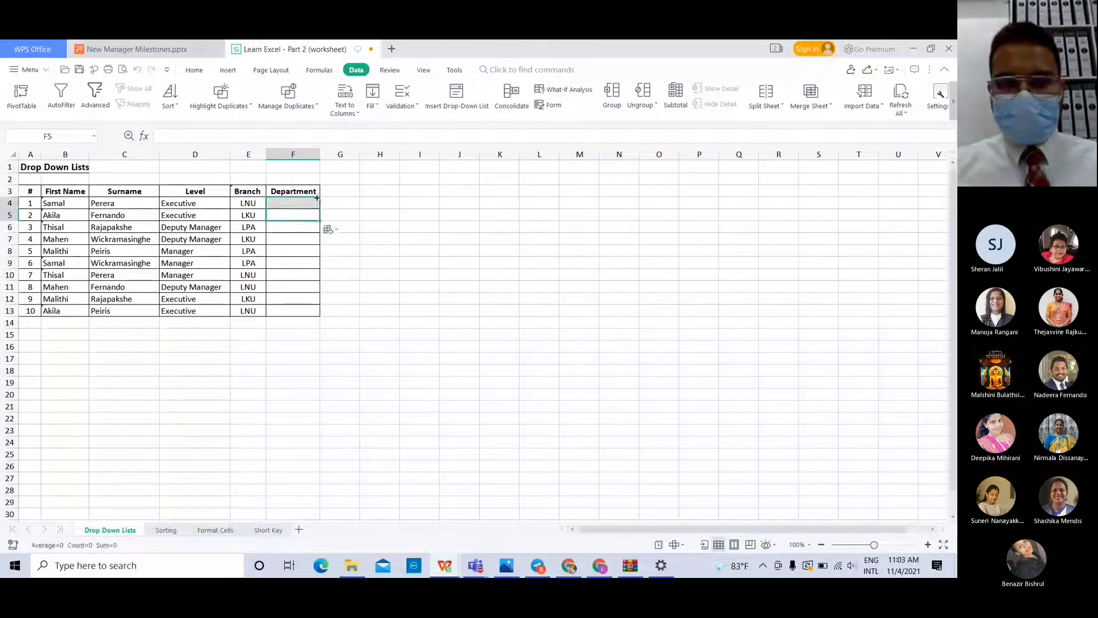
click(352, 203)
Start inserting a drop-down list in Department cell F4, adding choices manually with HR as the first one
click(319, 204)
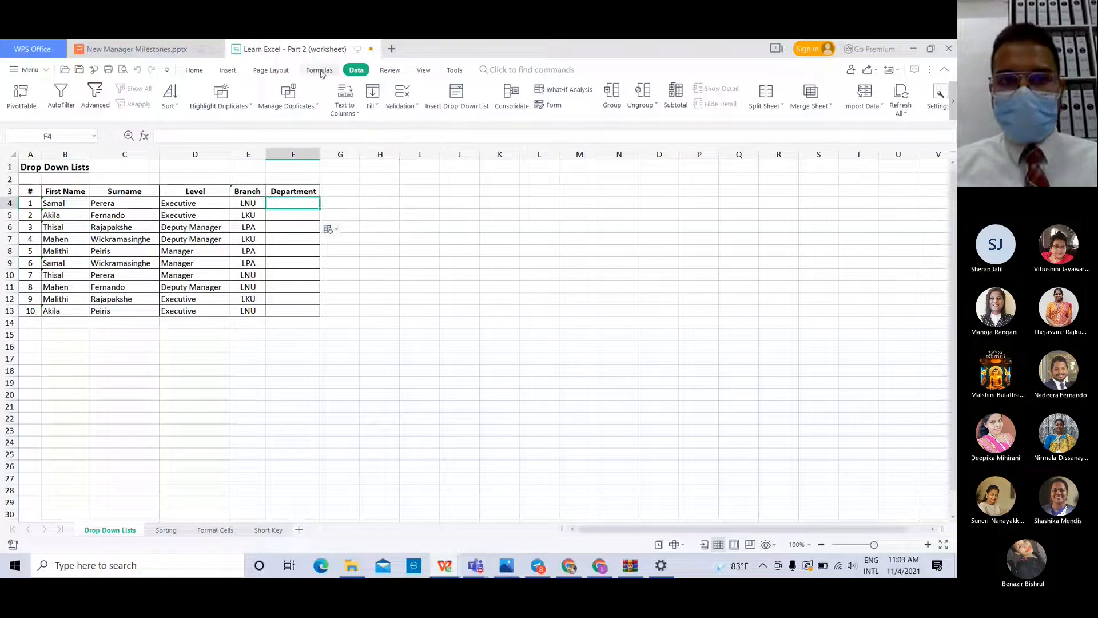
click(195, 70)
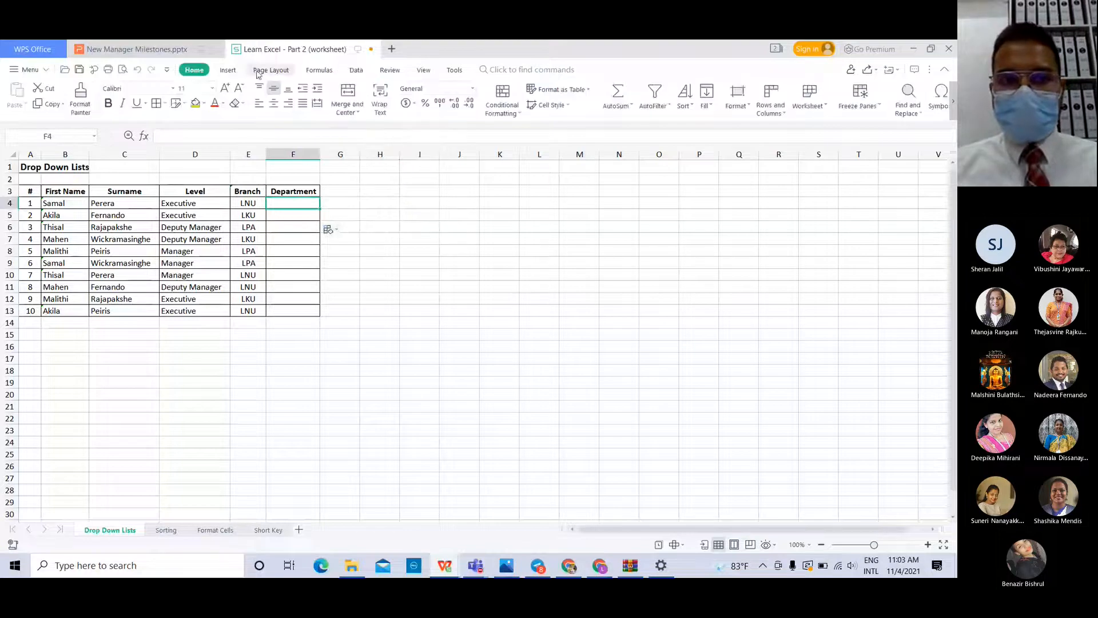
click(320, 70)
click(355, 71)
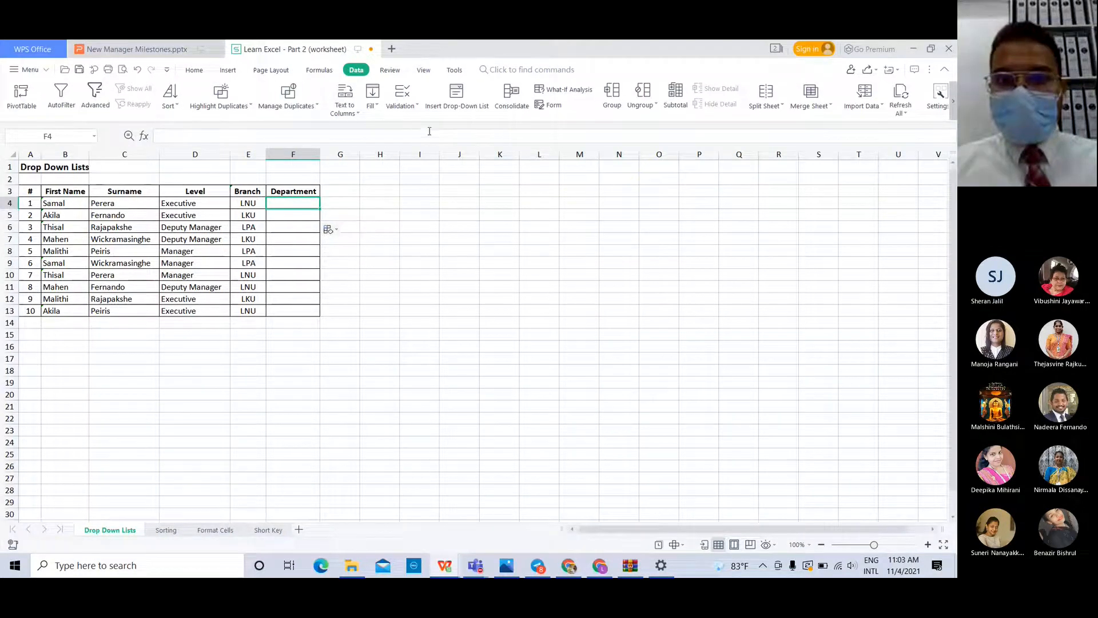
click(463, 108)
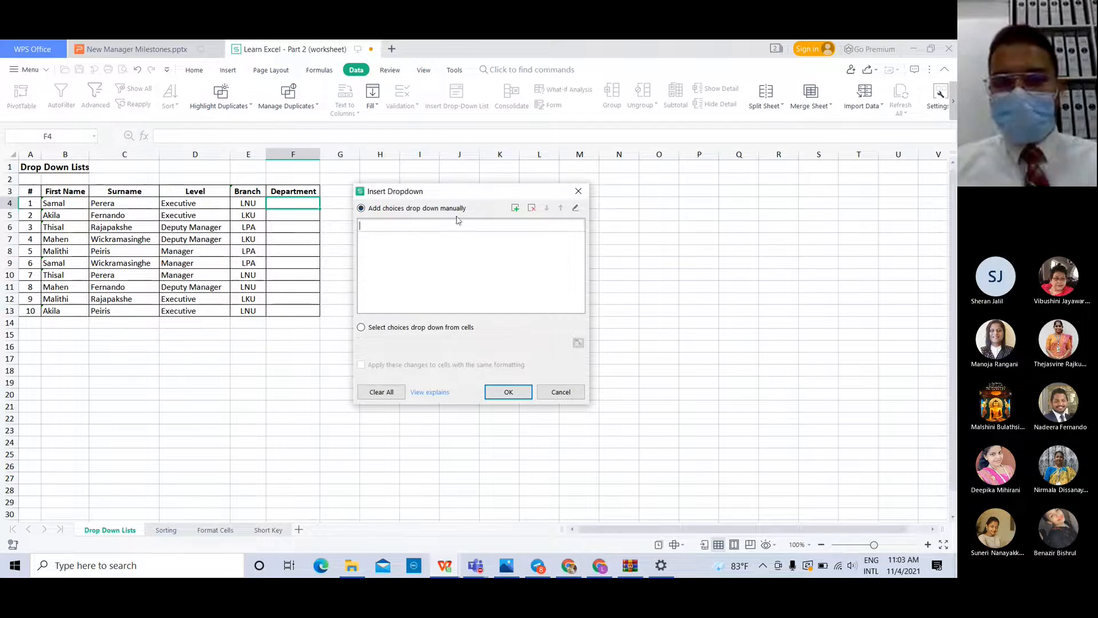
click(414, 236)
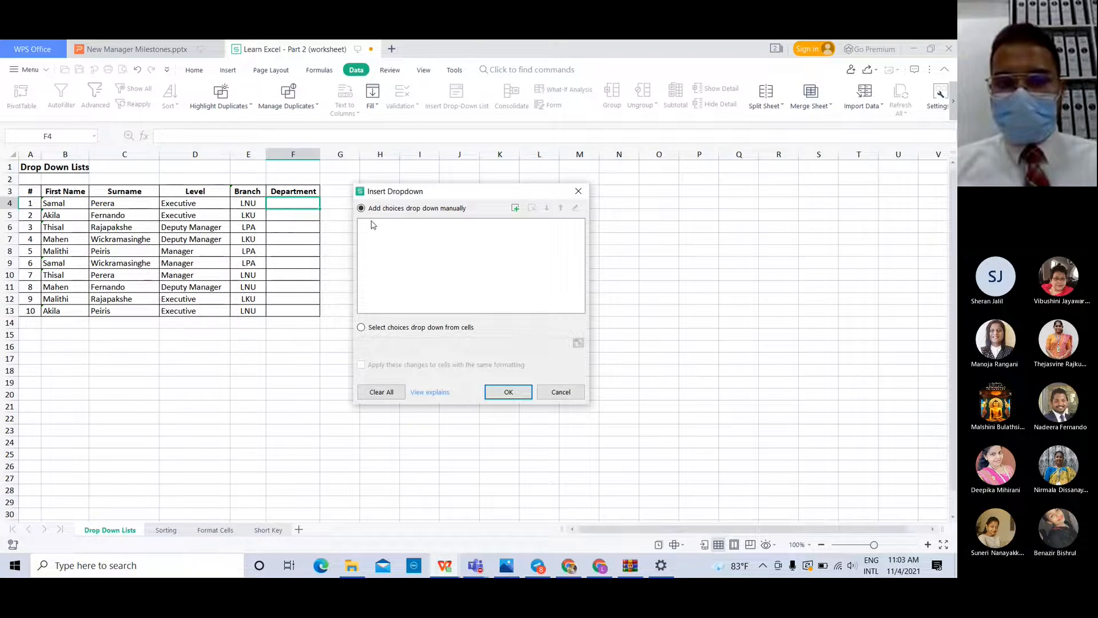
click(361, 329)
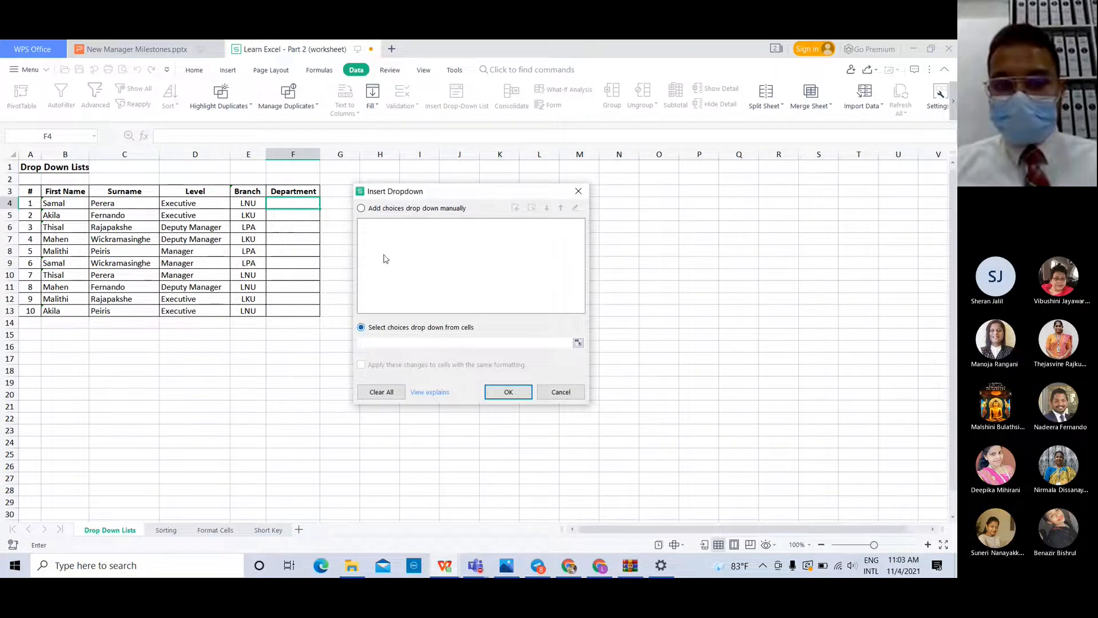
click(362, 208)
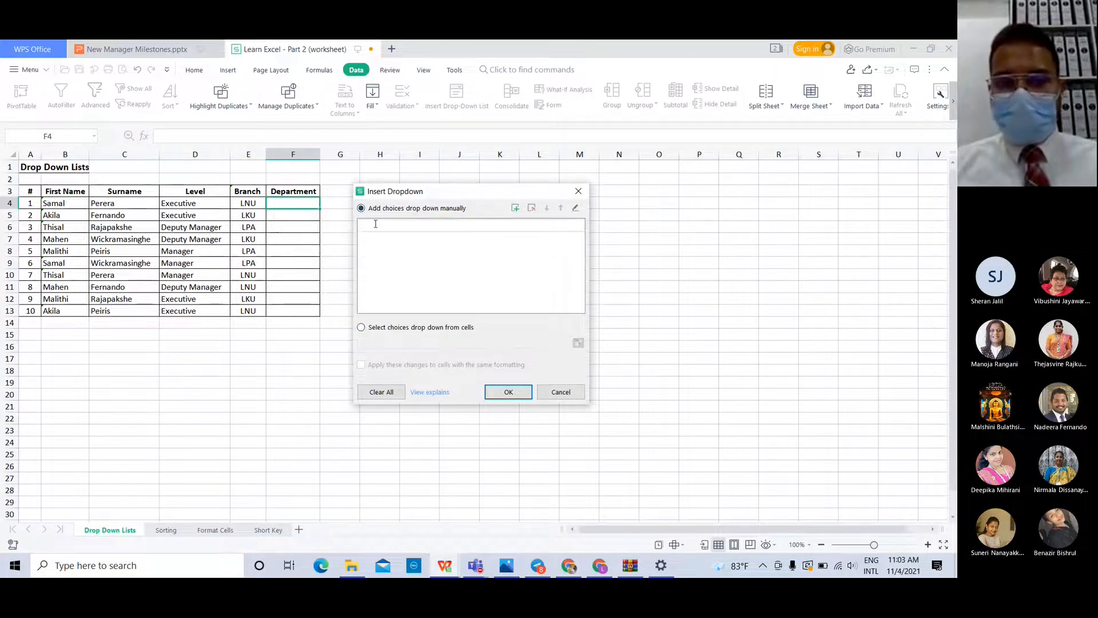
text(HR)
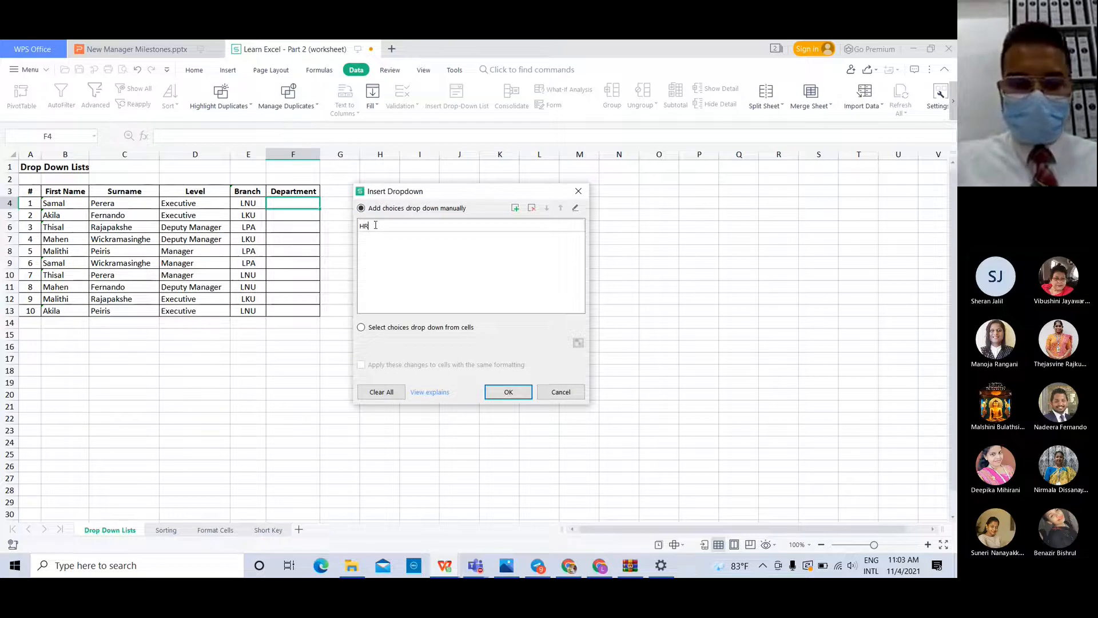
click(451, 252)
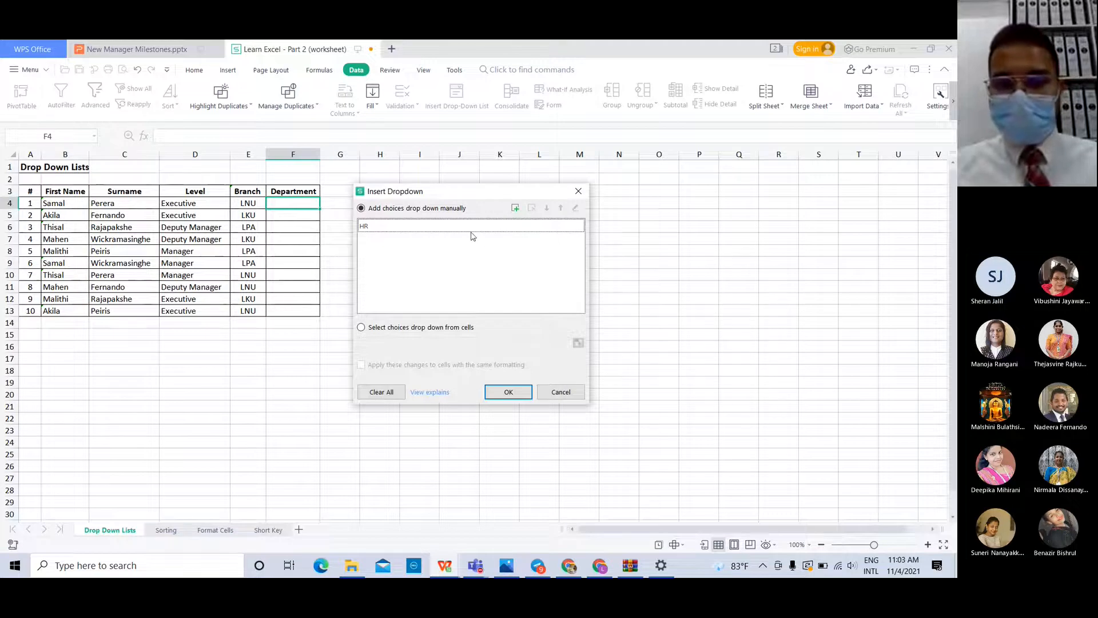
click(470, 228)
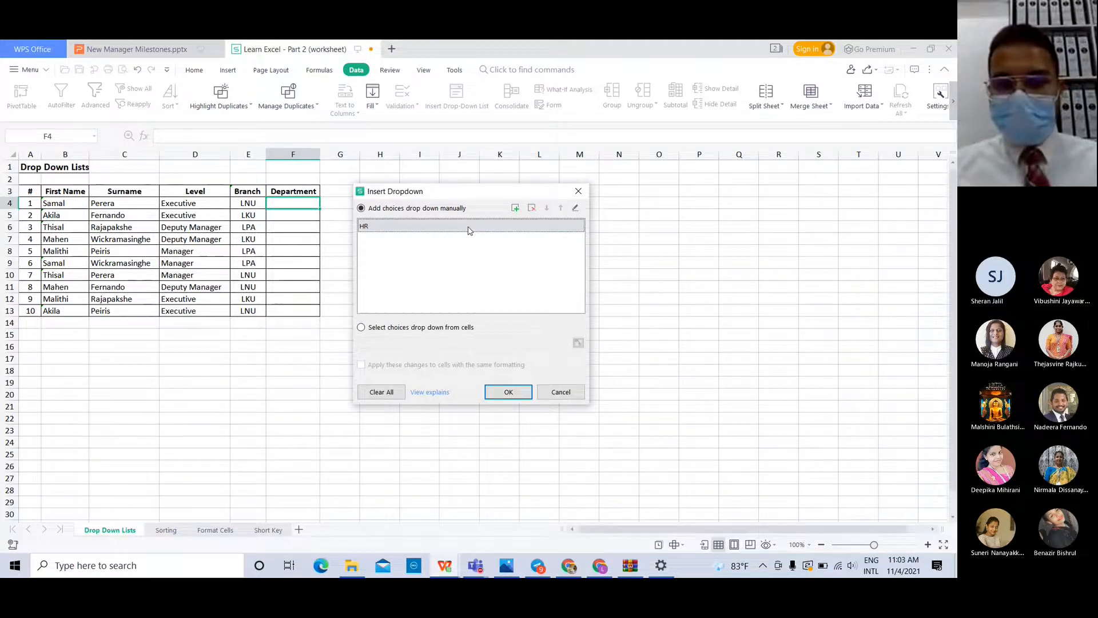
Add Finance as the second choice of the drop-down list for cell F4
click(516, 210)
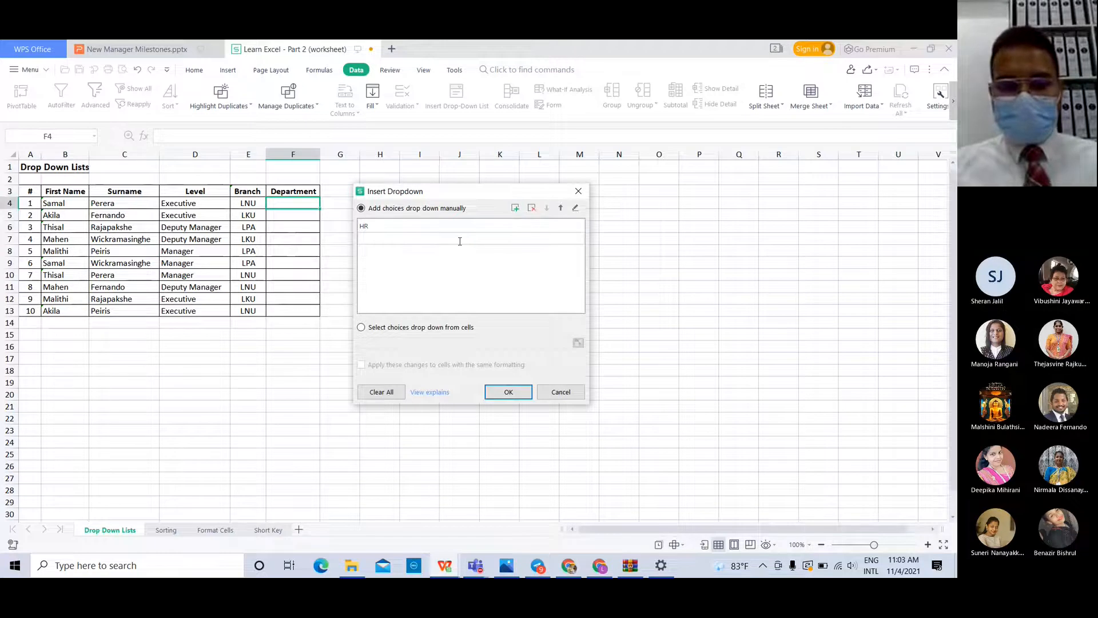
text(Finance)
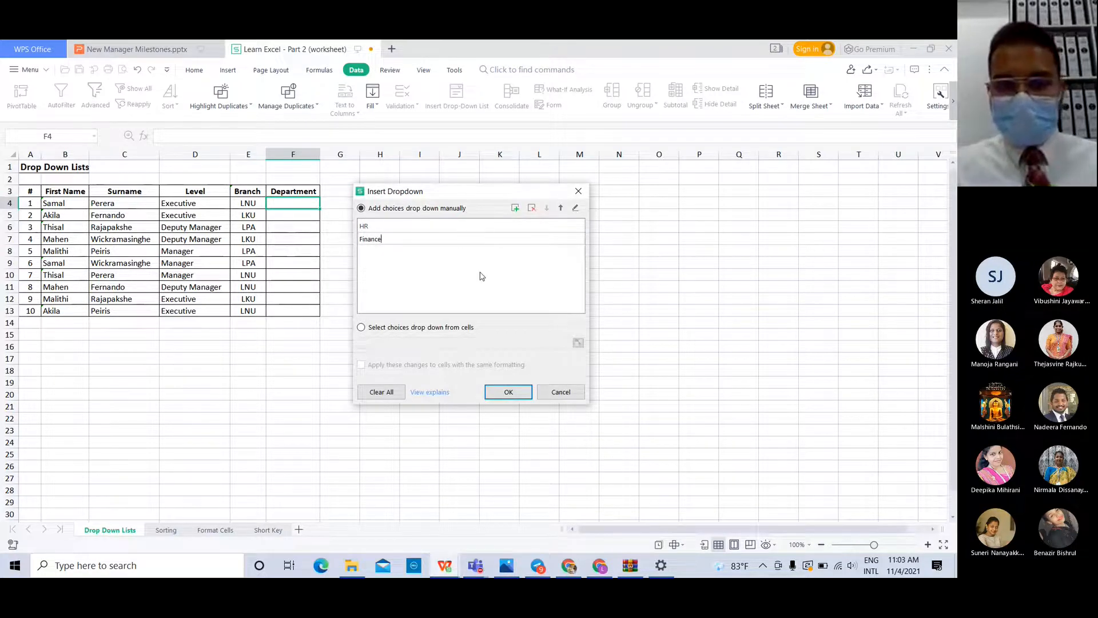
click(487, 227)
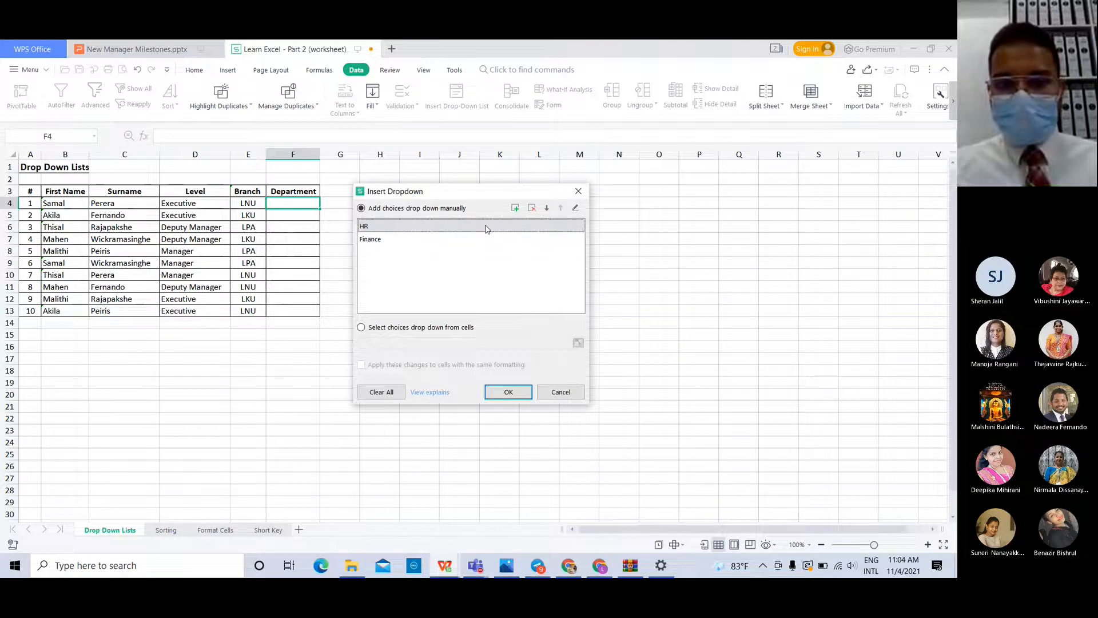
Delete the Finance choice from the drop-down list being set up for F4 and add it again as "Fianance"
click(485, 240)
click(531, 209)
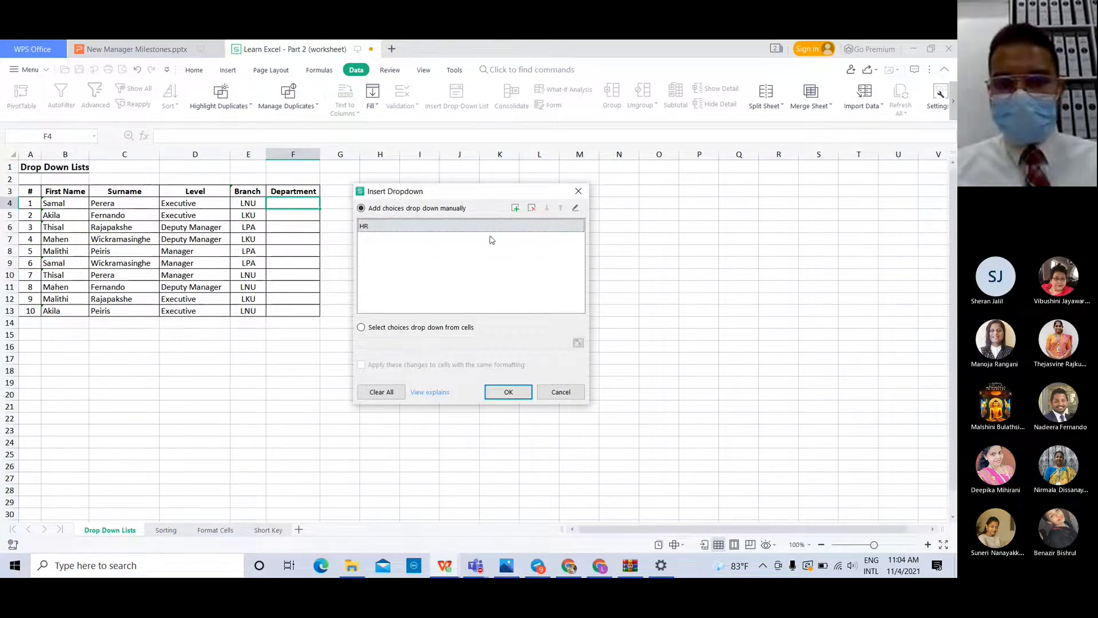
click(516, 209)
text(Fianance)
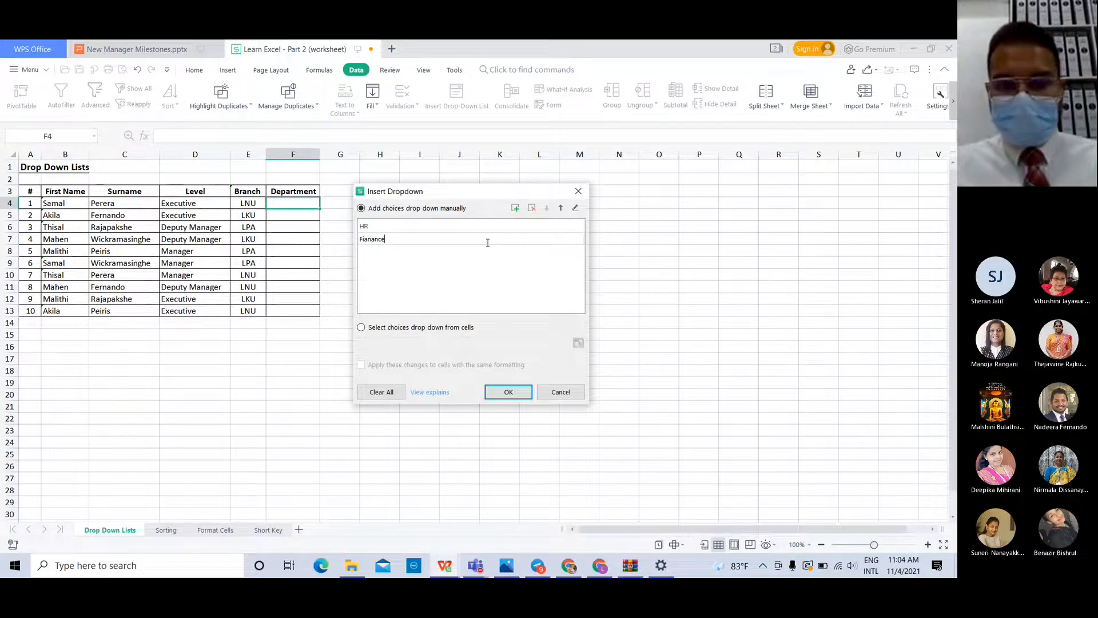
Reorder the choices by moving HR below Fianance, then move HR back up to first place
click(511, 230)
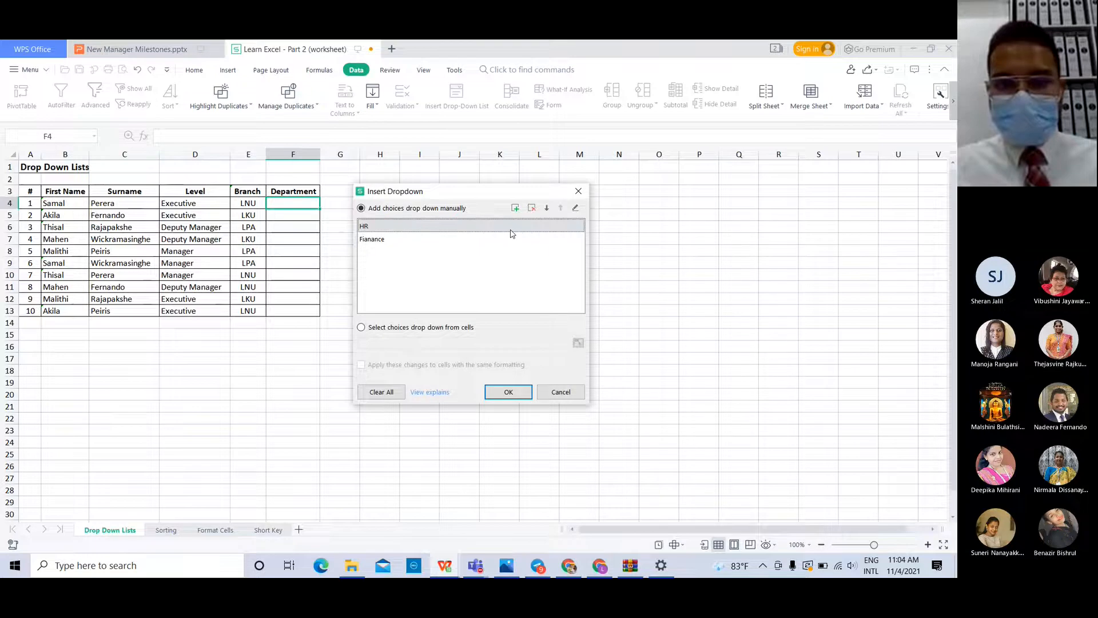
click(548, 210)
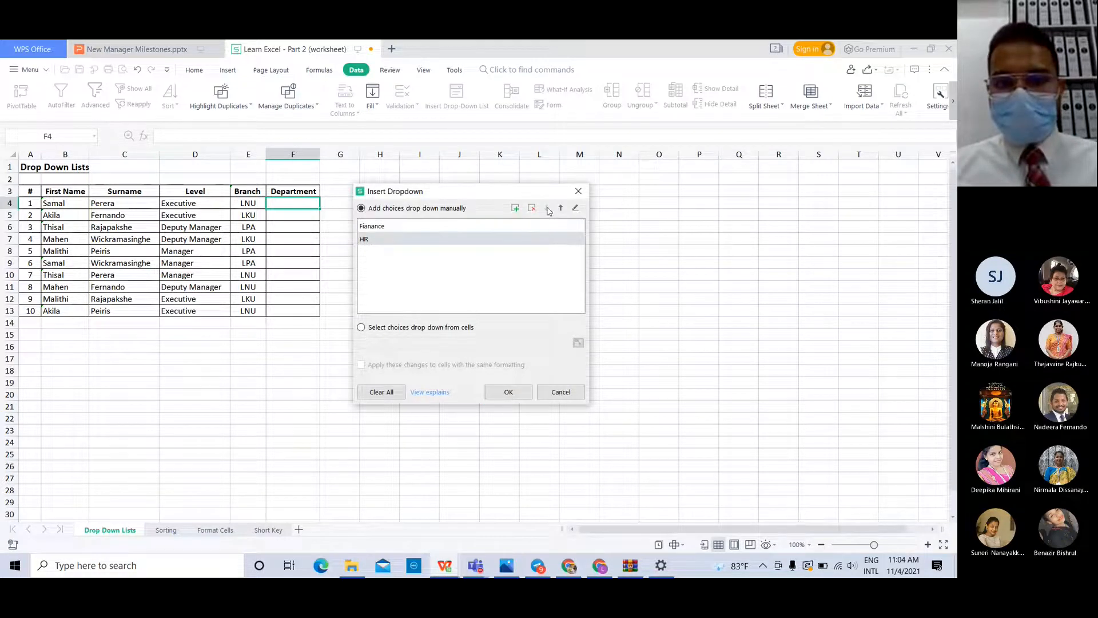
click(487, 226)
click(435, 241)
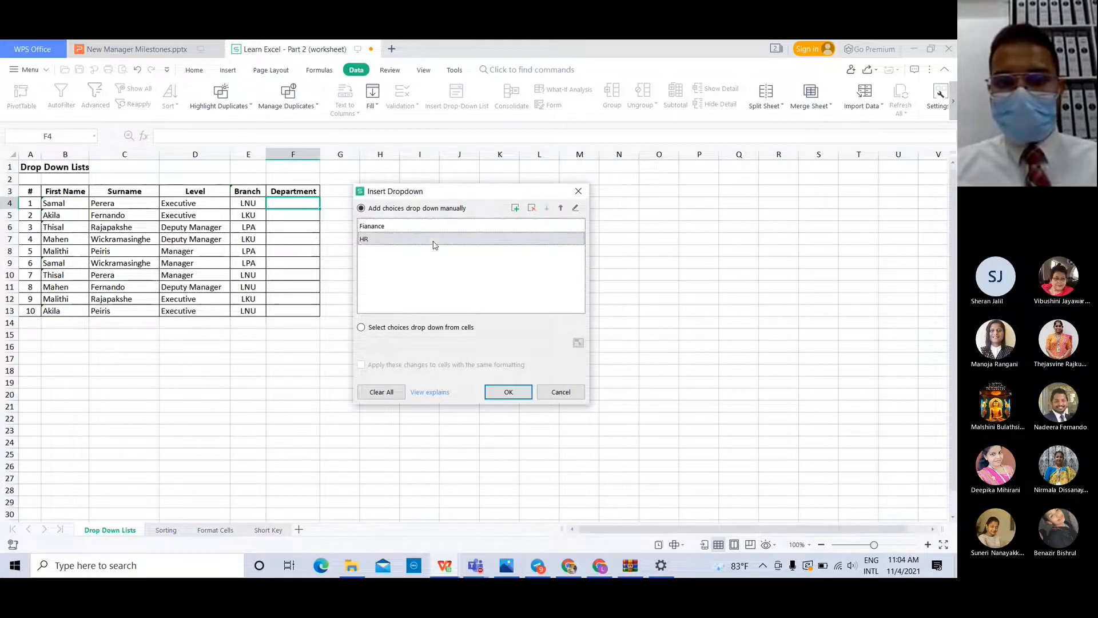
click(563, 209)
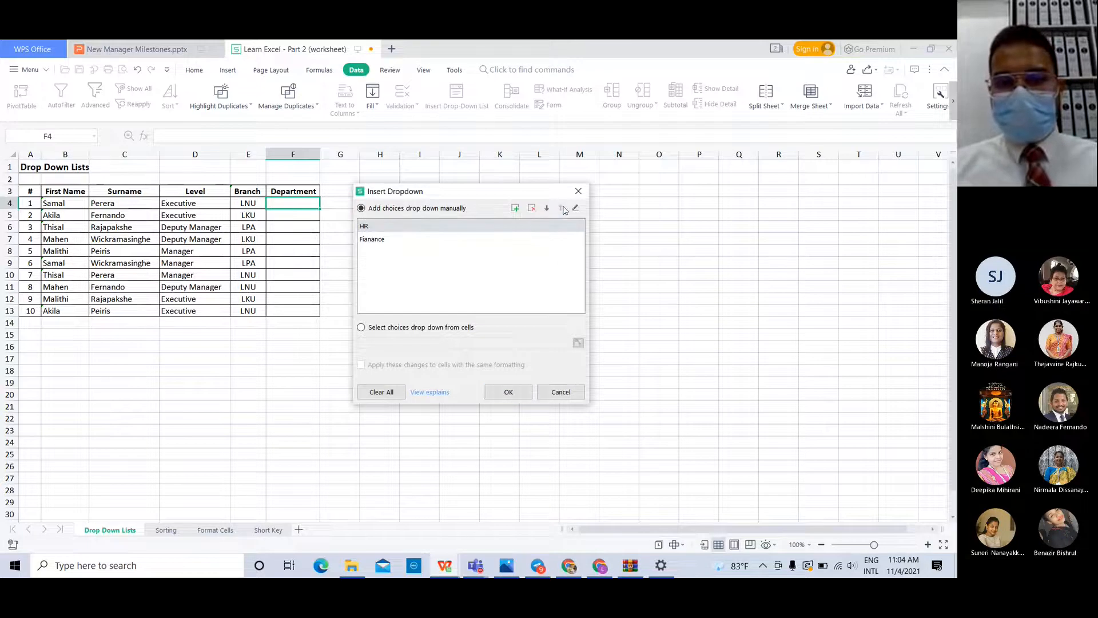
Add Marketing as the third choice and insert the finished drop-down list in F4
click(407, 240)
click(387, 266)
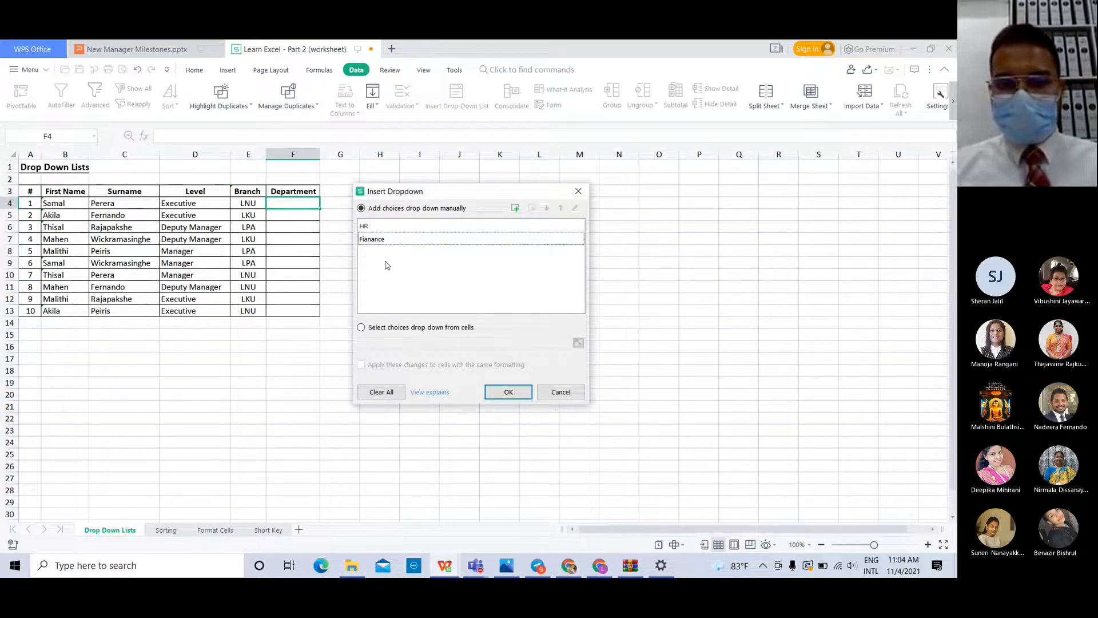
click(516, 209)
text(Marketing)
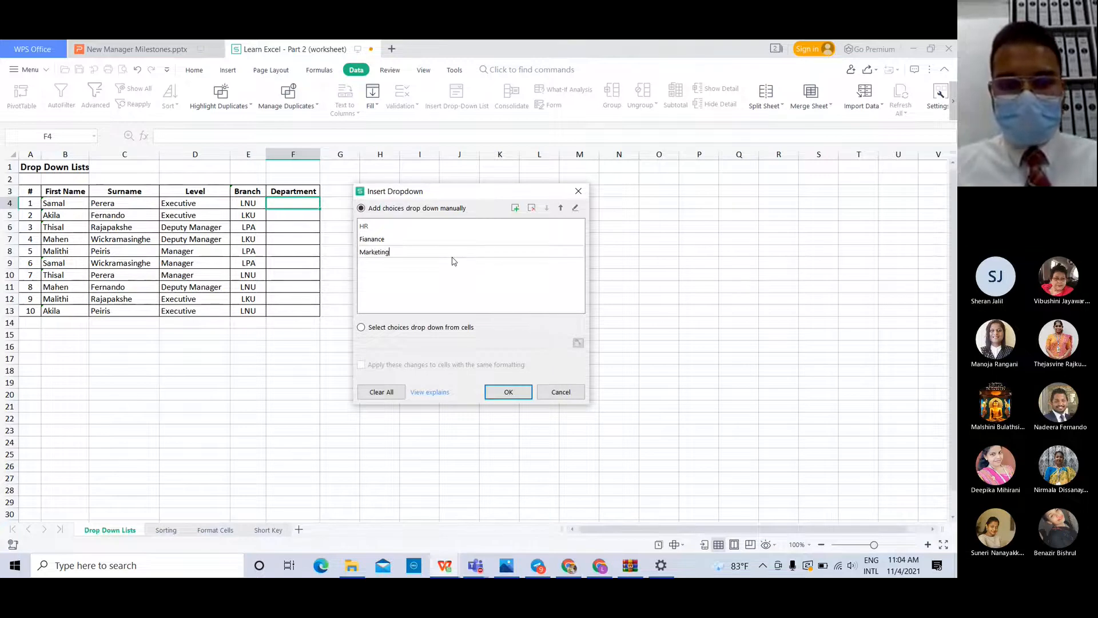
key(Return)
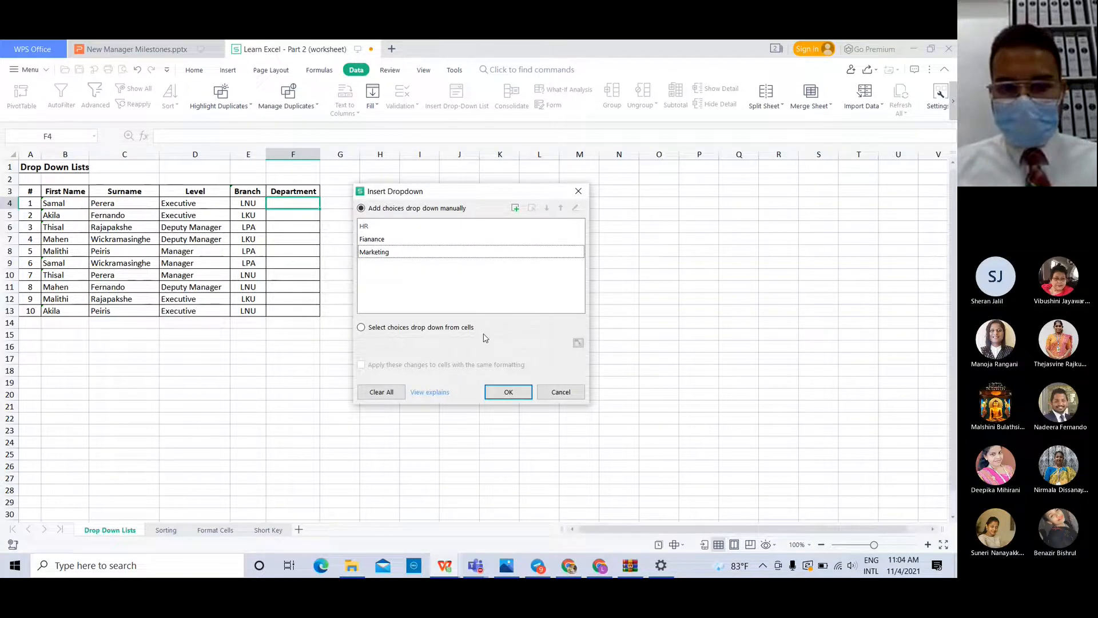
click(509, 392)
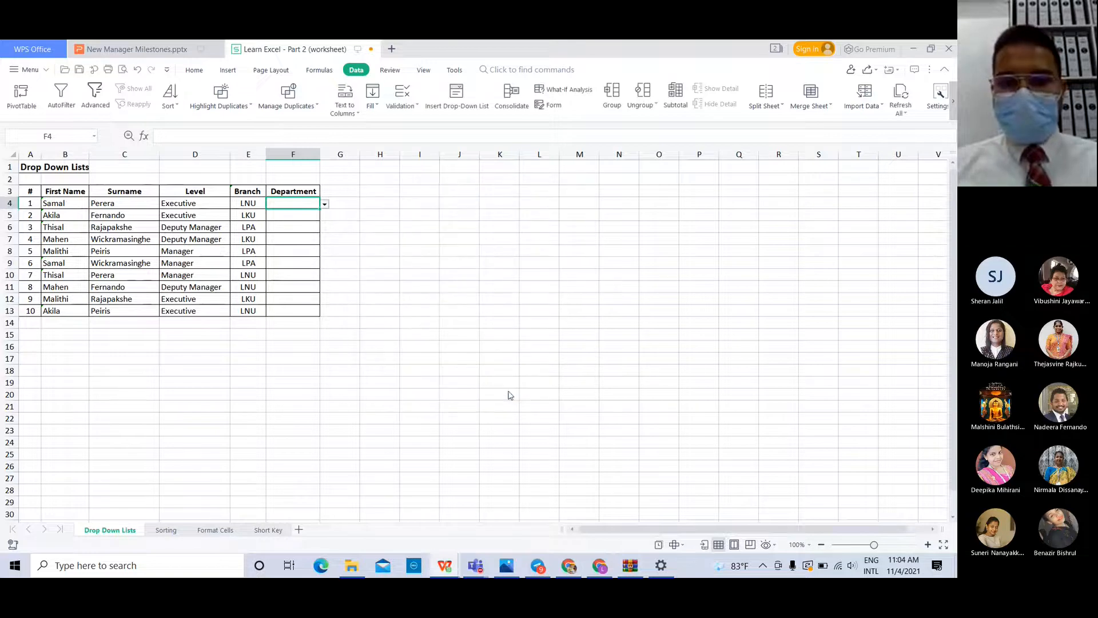
Try choosing HR in F4 and filling it down the Department column, then revert the column to blank
click(324, 205)
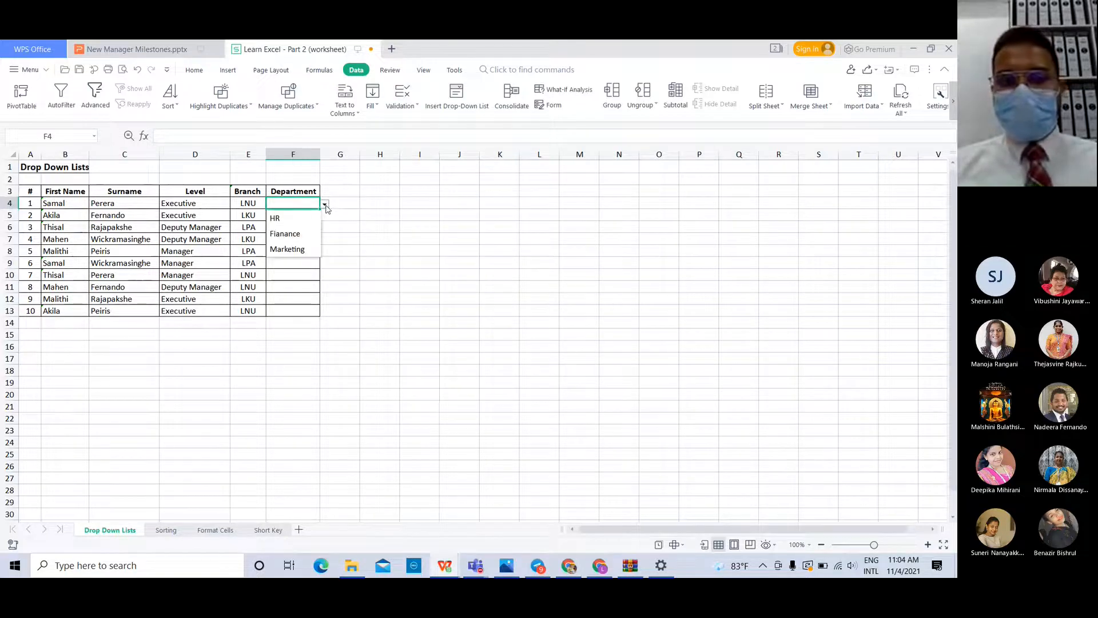
click(287, 218)
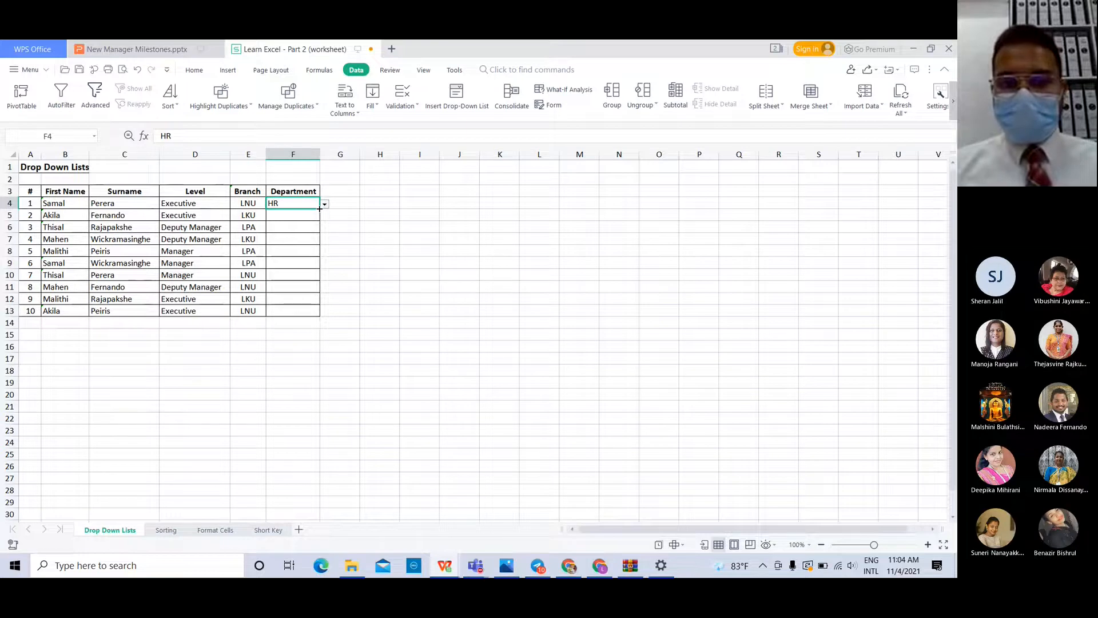
double_click(319, 209)
key(Down)
key(Down)
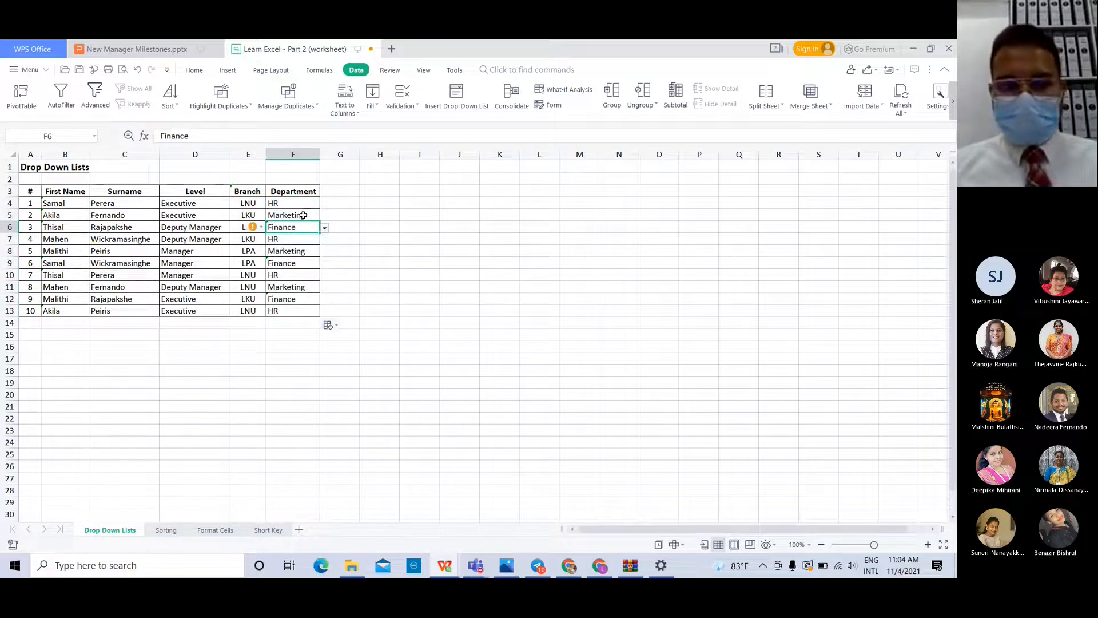
key(ctrl+z)
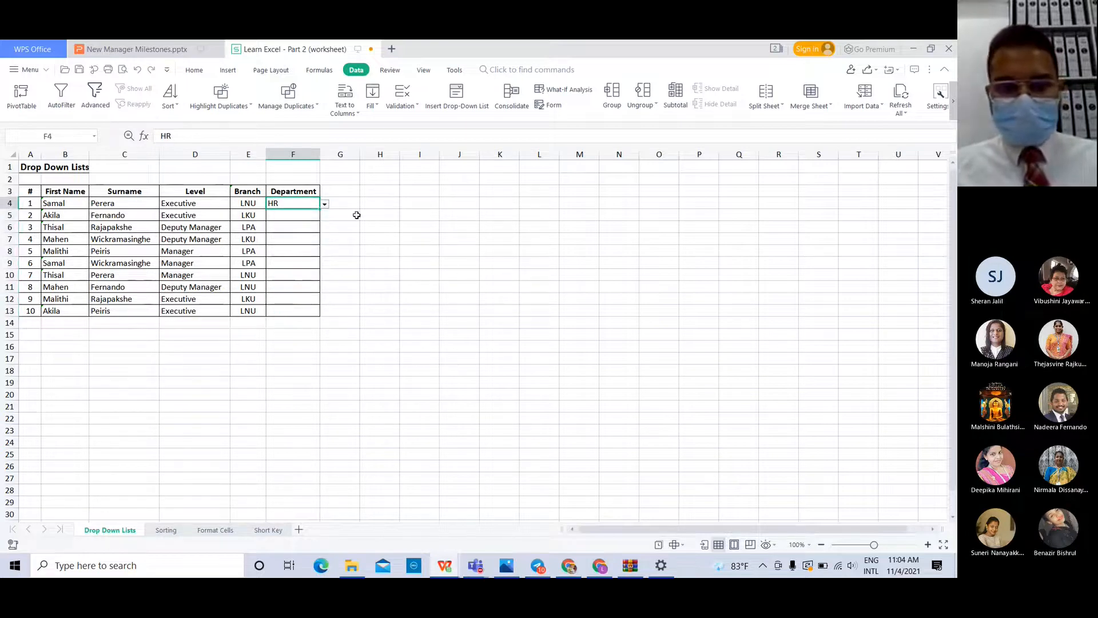
key(Delete)
key(Down)
Copy the drop-down list from F4 to Department cells F5:F13 and check the choices offered in F9
click(300, 204)
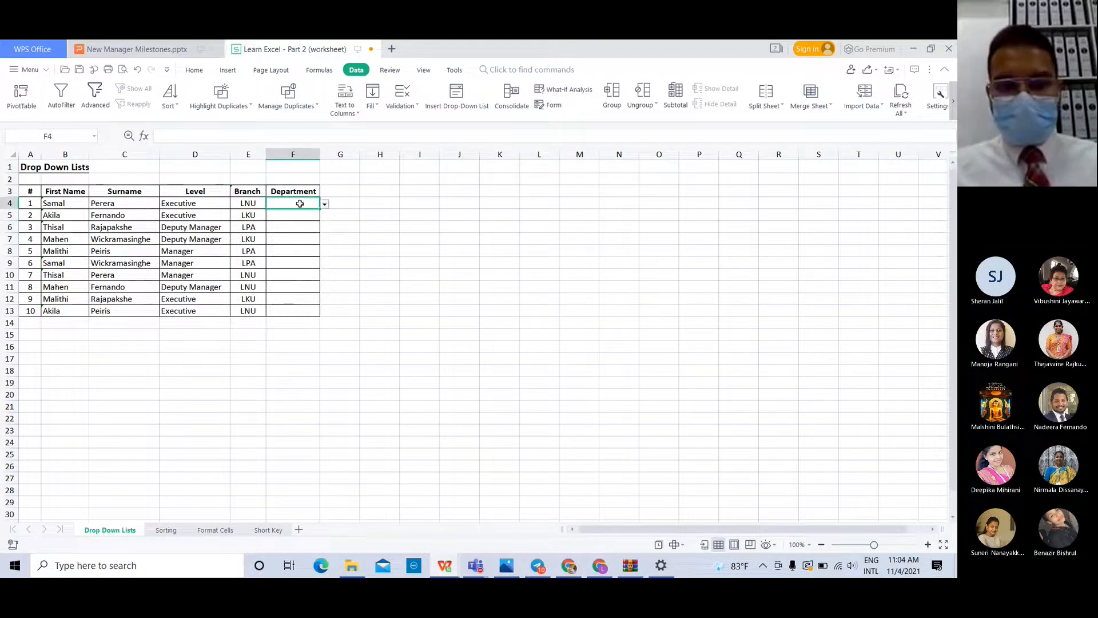
drag(297, 213, 299, 308)
key(ctrl+v)
click(358, 291)
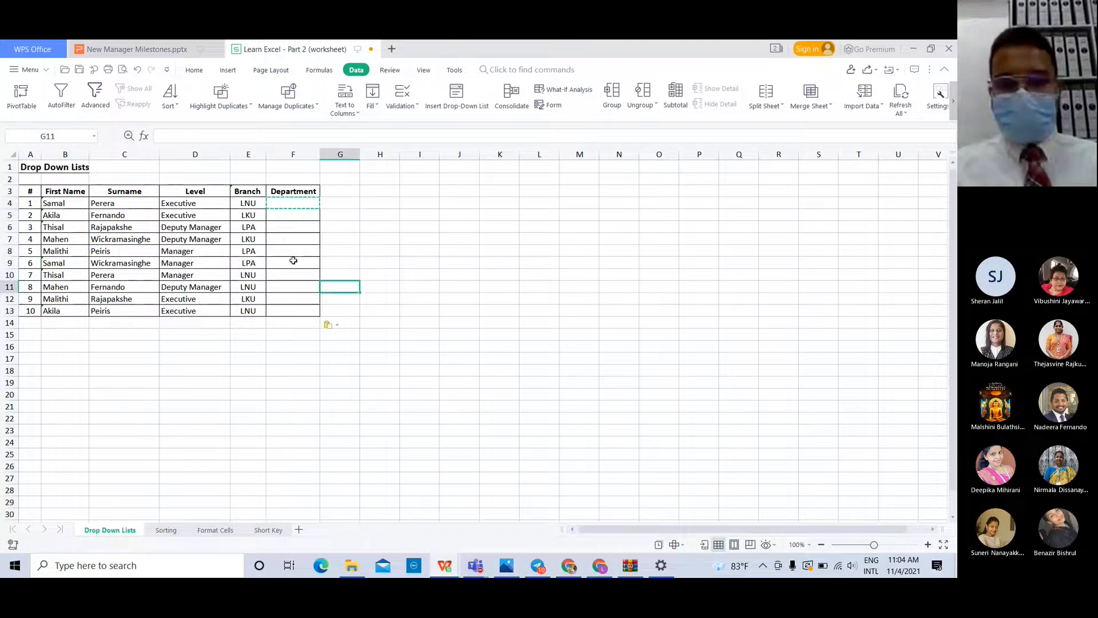
click(293, 261)
click(324, 264)
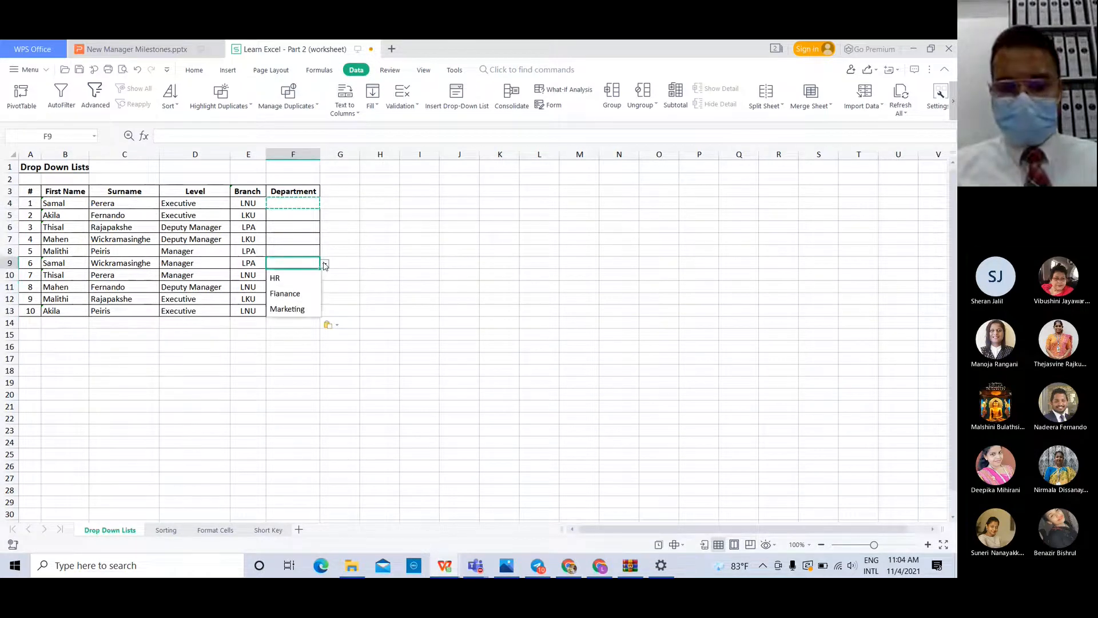
click(305, 221)
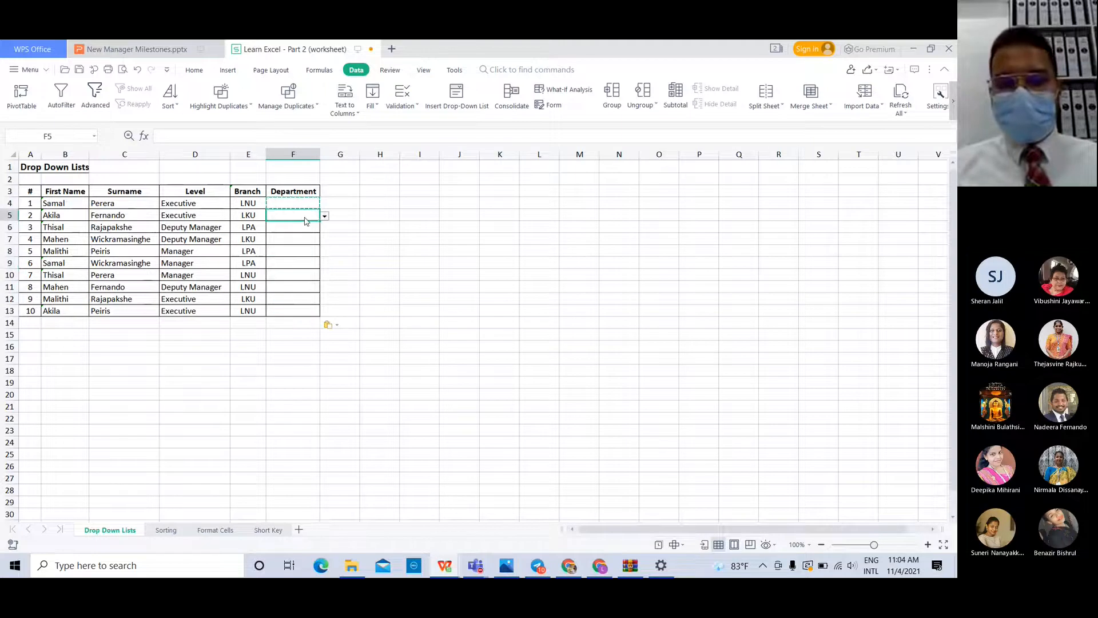
Use the drop-down lists to choose Fianance for F4, HR for F5 and Fianance for F6
click(309, 203)
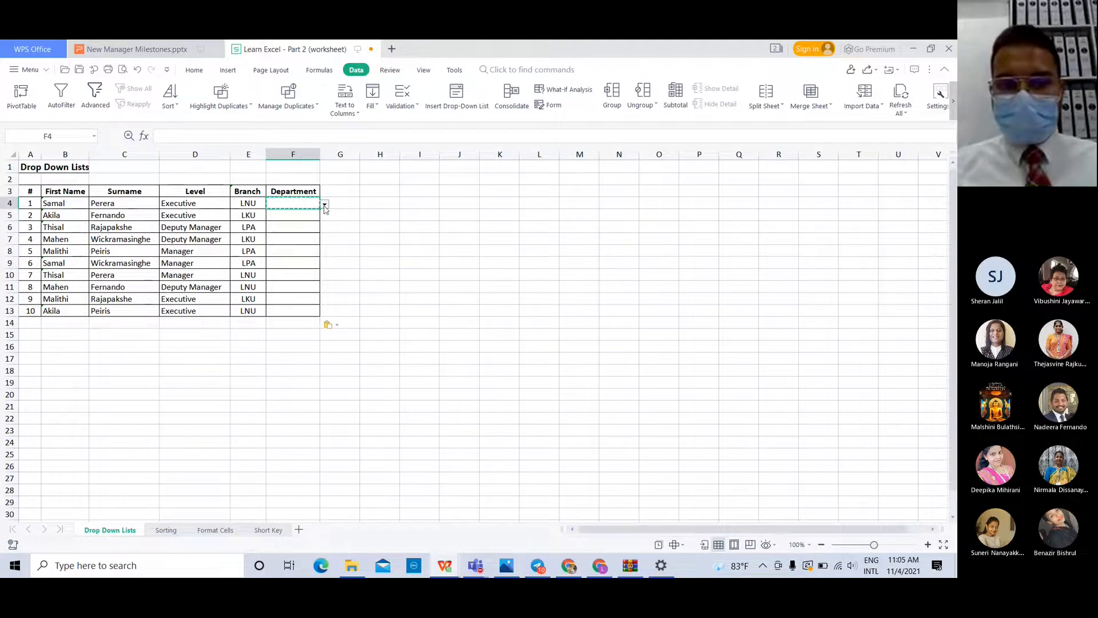
click(324, 205)
click(283, 227)
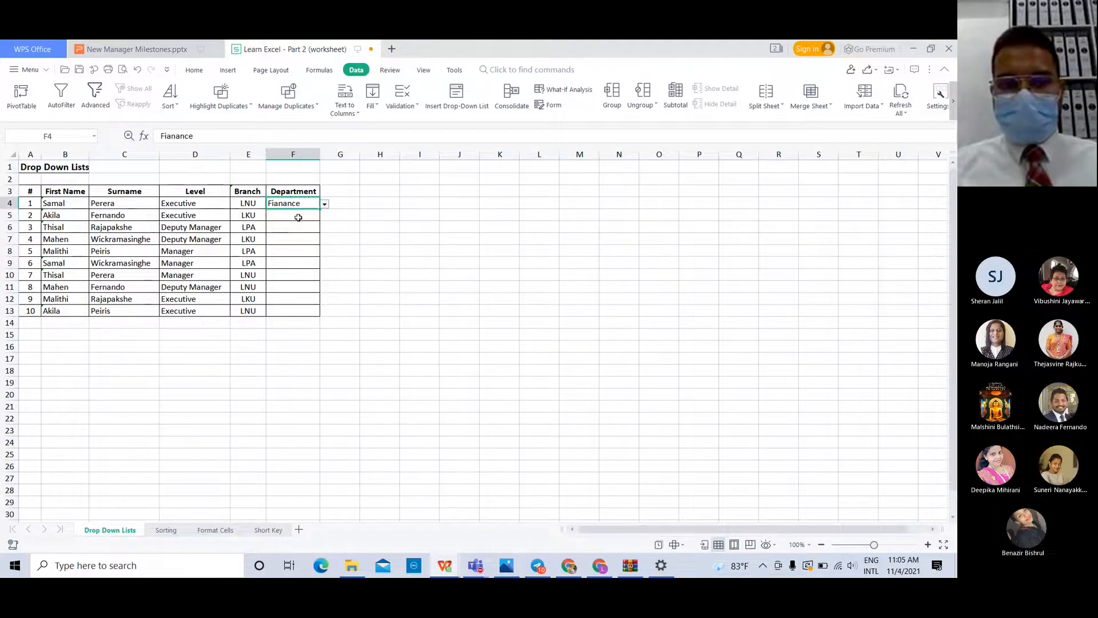
click(298, 217)
click(324, 215)
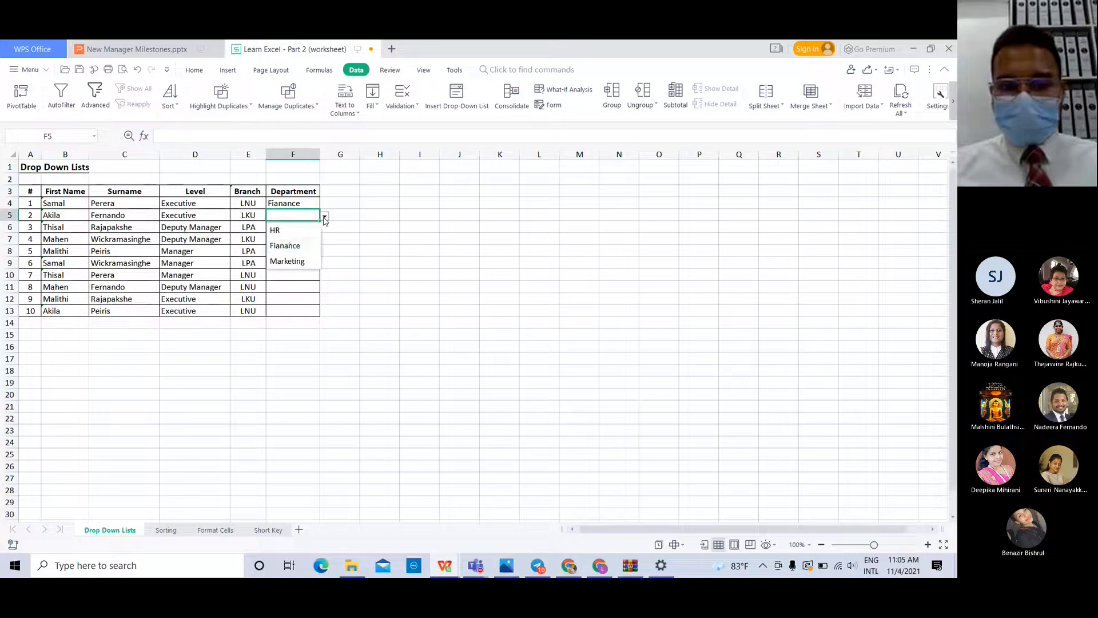
click(290, 235)
click(293, 227)
click(325, 228)
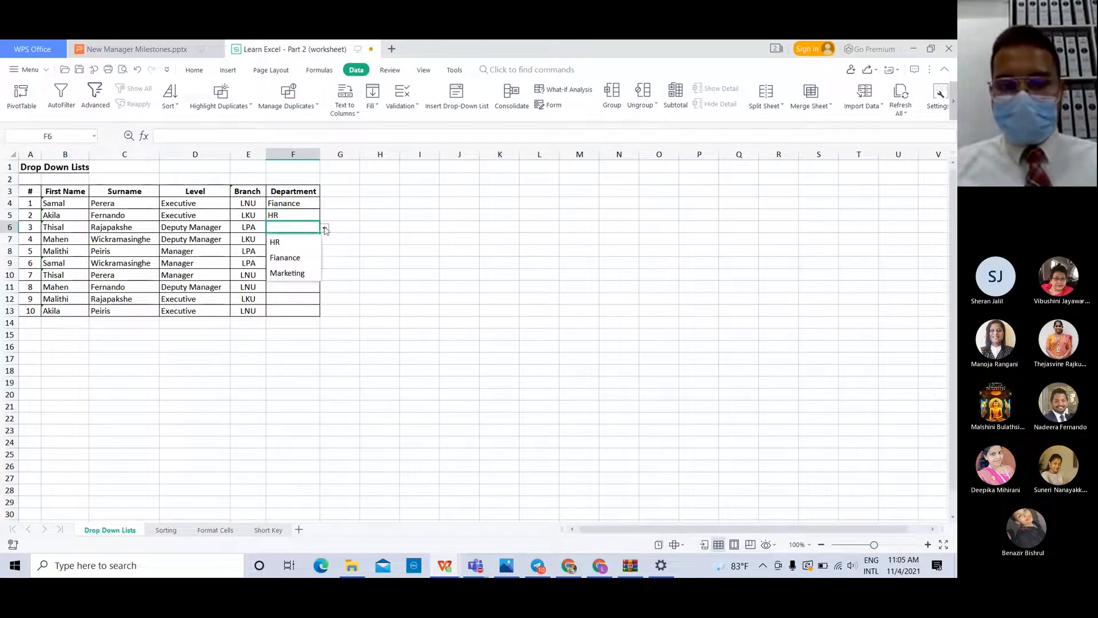
click(286, 258)
click(364, 251)
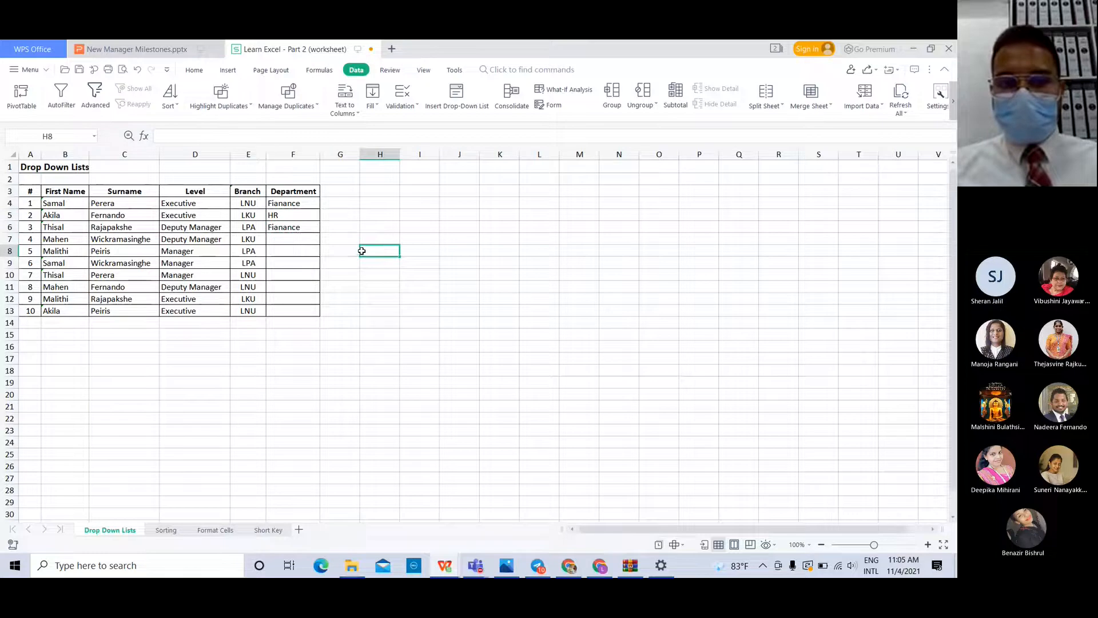
Change the Department selection in F6 to Marketing using its drop-down list
click(312, 227)
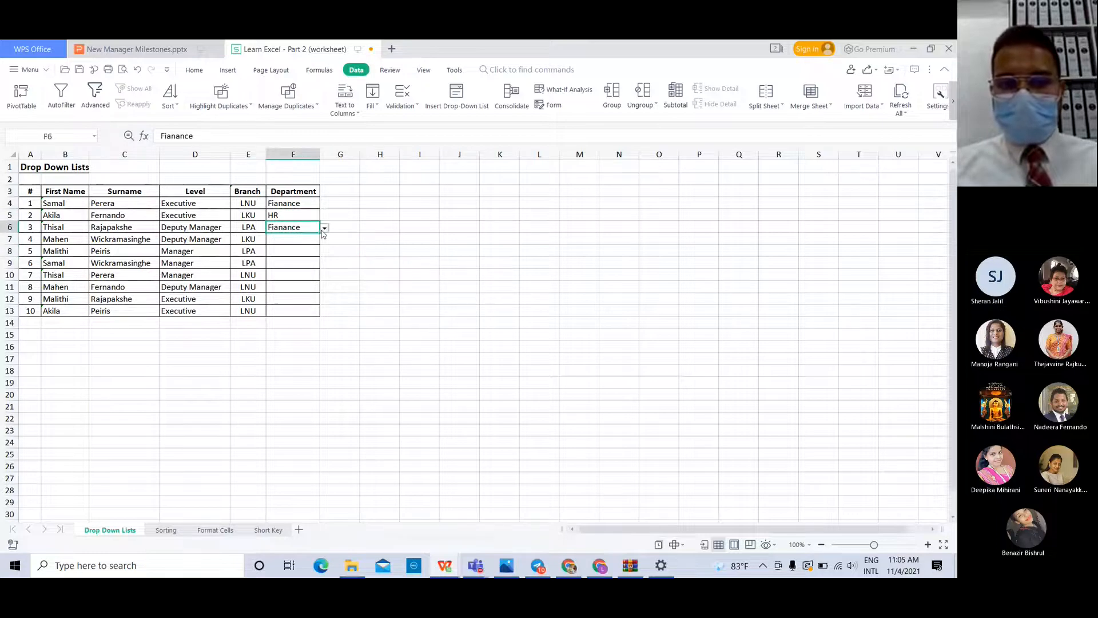
click(324, 228)
click(289, 274)
click(376, 250)
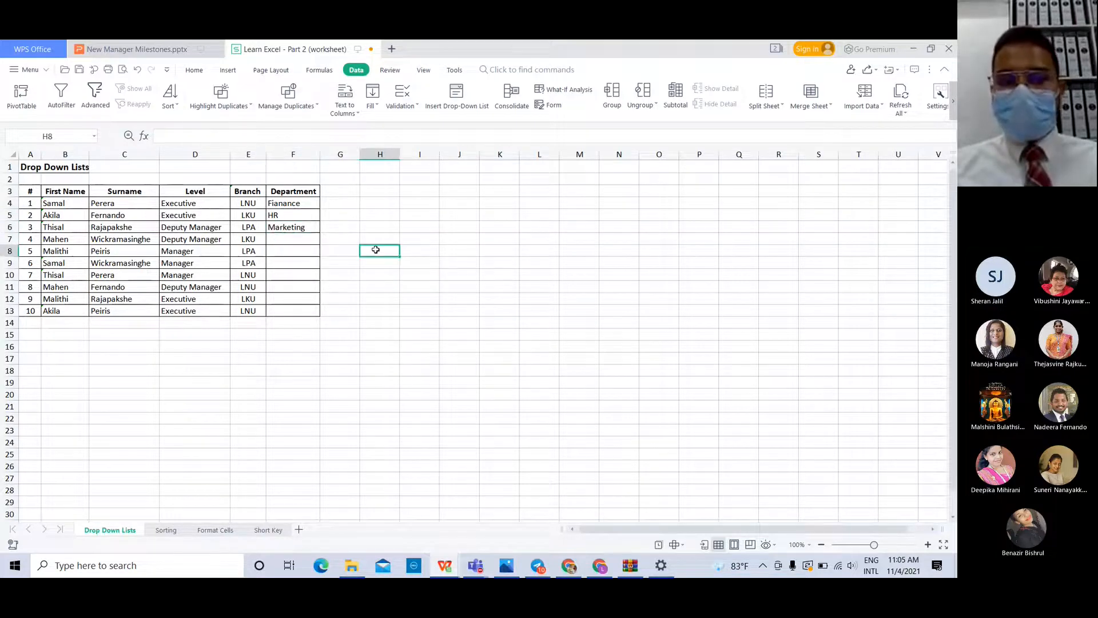
Remove the drop-down list from Department cell F7 by pasting the blank cell G7 over it
click(310, 239)
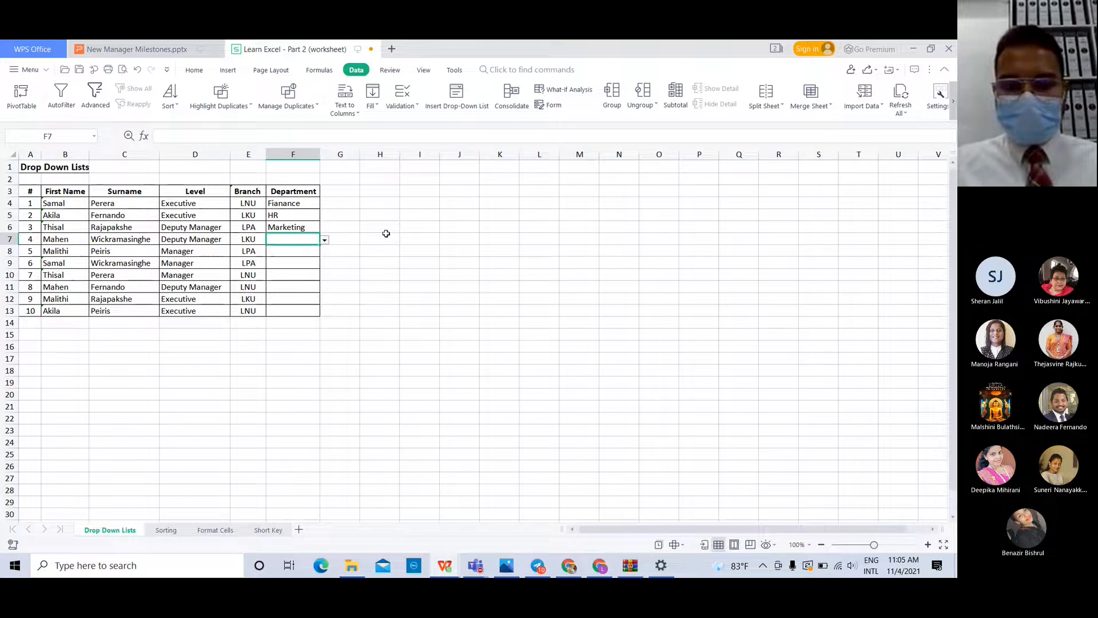
click(371, 259)
click(343, 237)
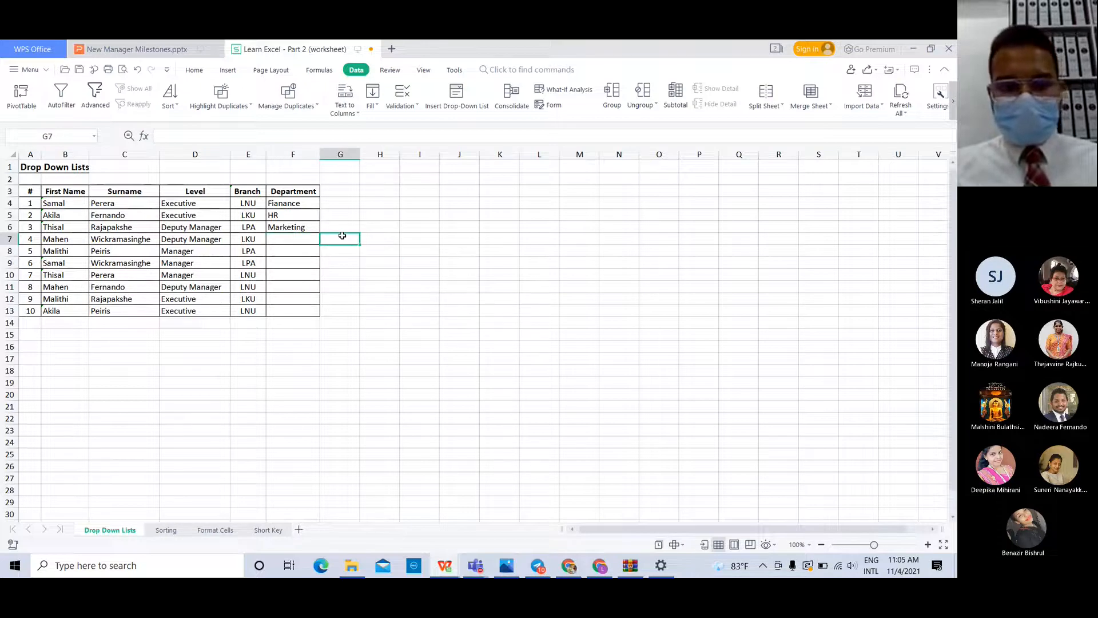
click(304, 240)
key(ctrl+v)
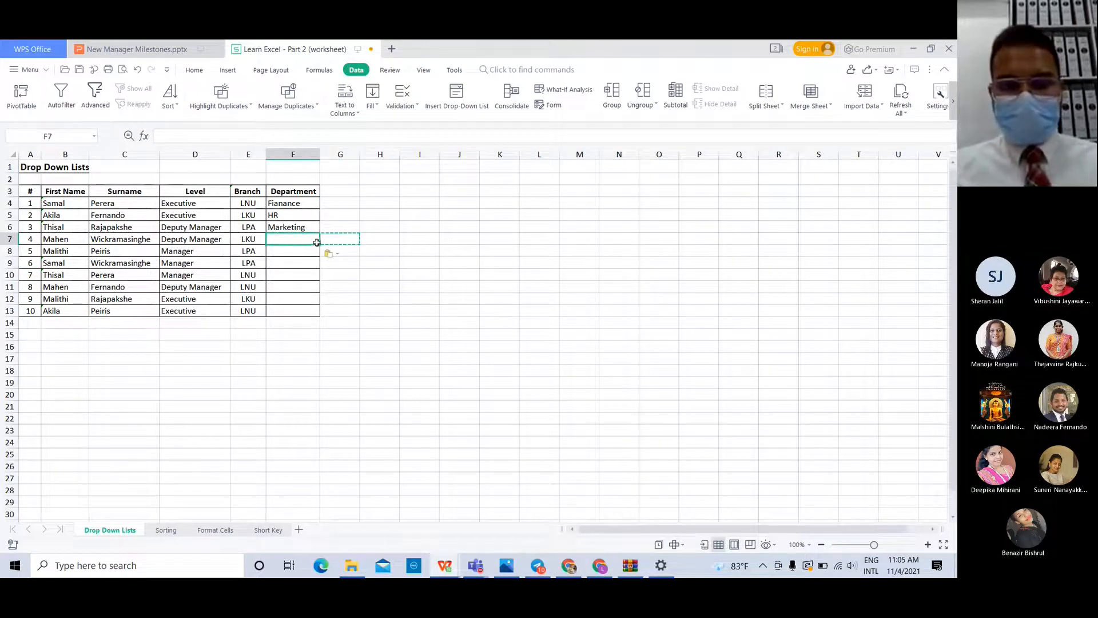
click(362, 241)
key(Escape)
Insert a drop-down list in F7 that takes its choices from cells F4:F6, and choose Fianance from it
click(304, 240)
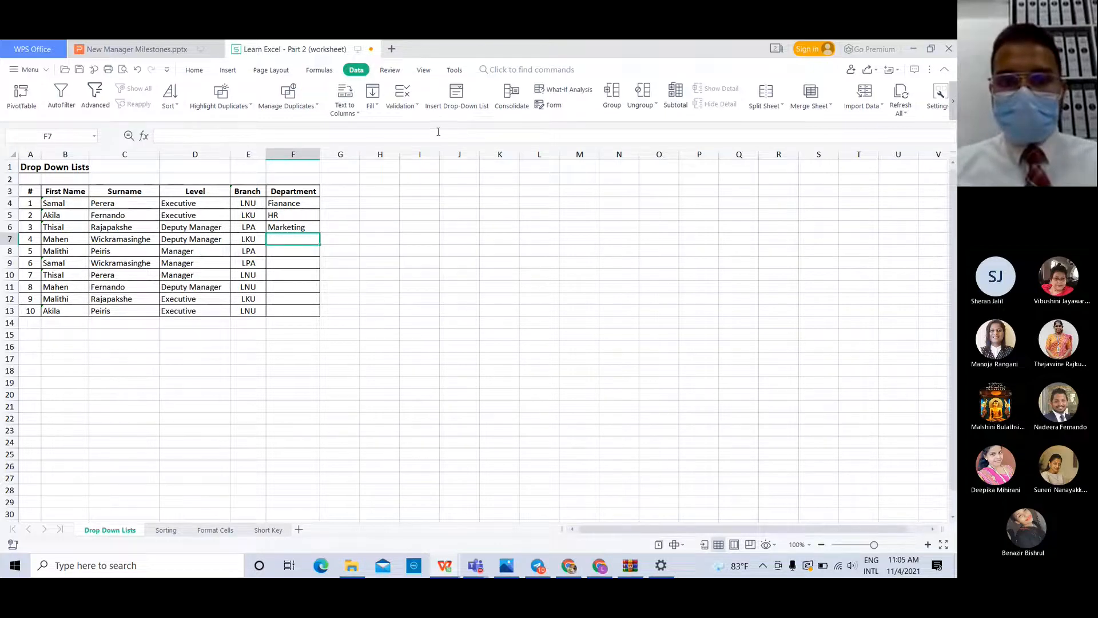
click(456, 102)
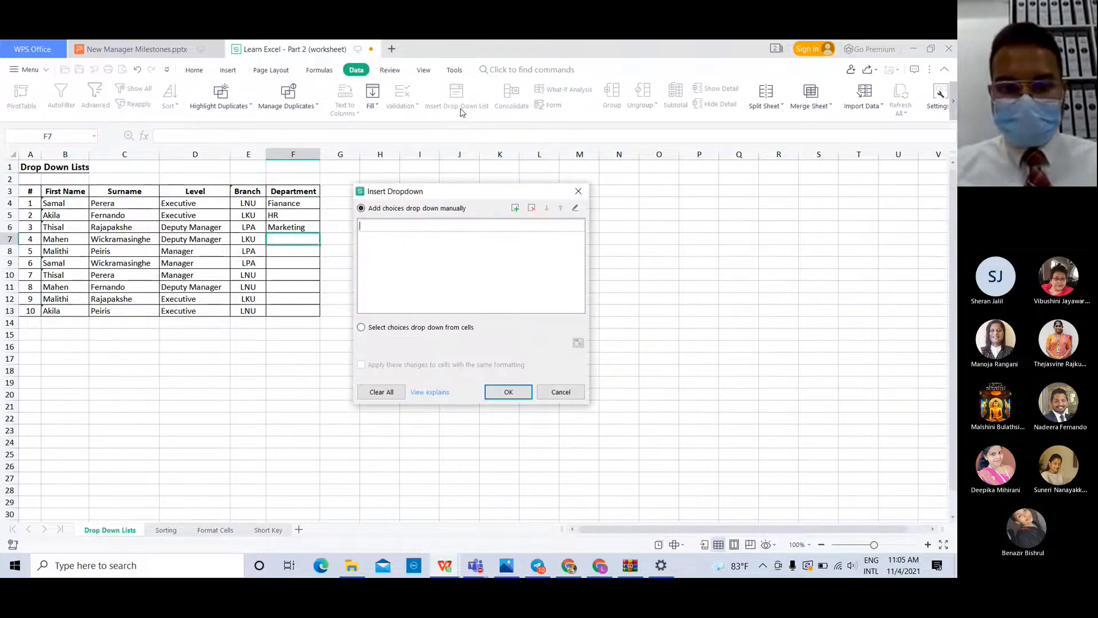
click(389, 328)
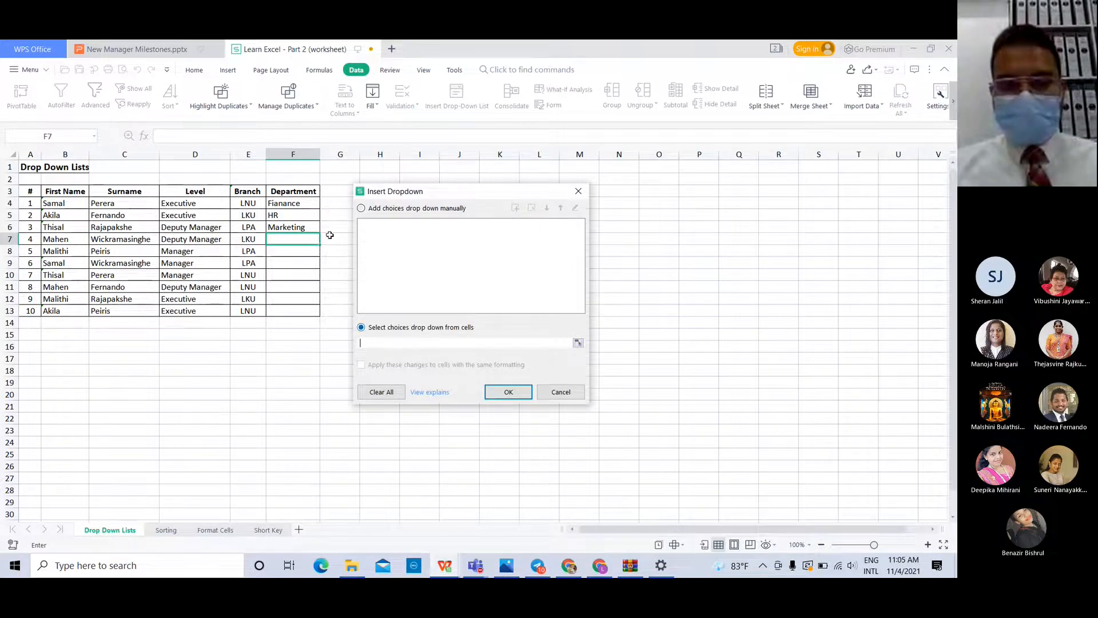
drag(303, 201, 304, 227)
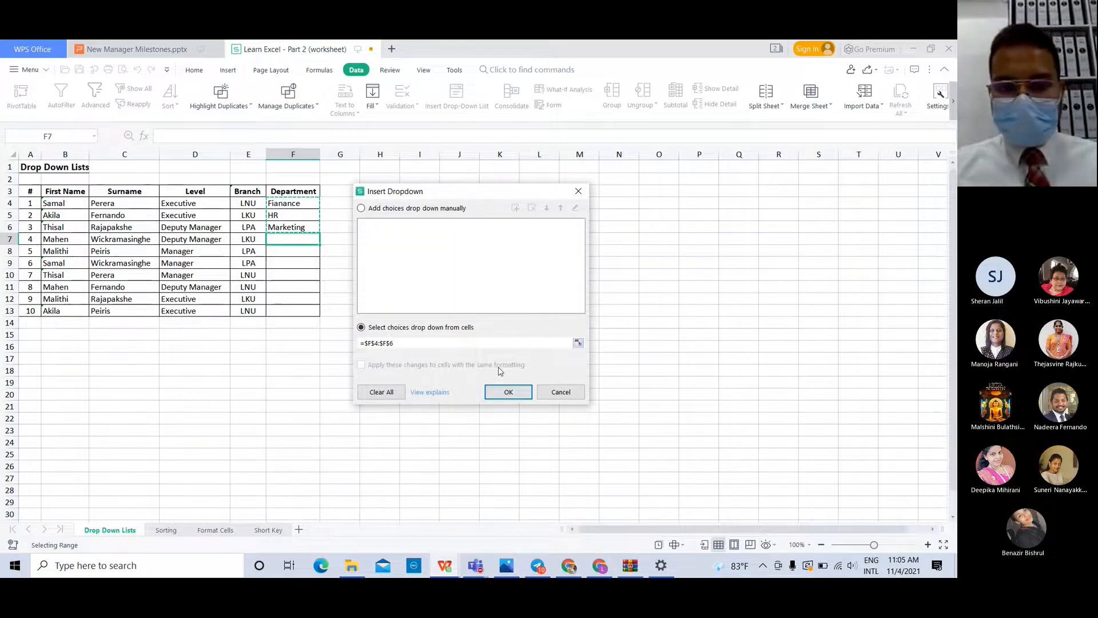
click(507, 392)
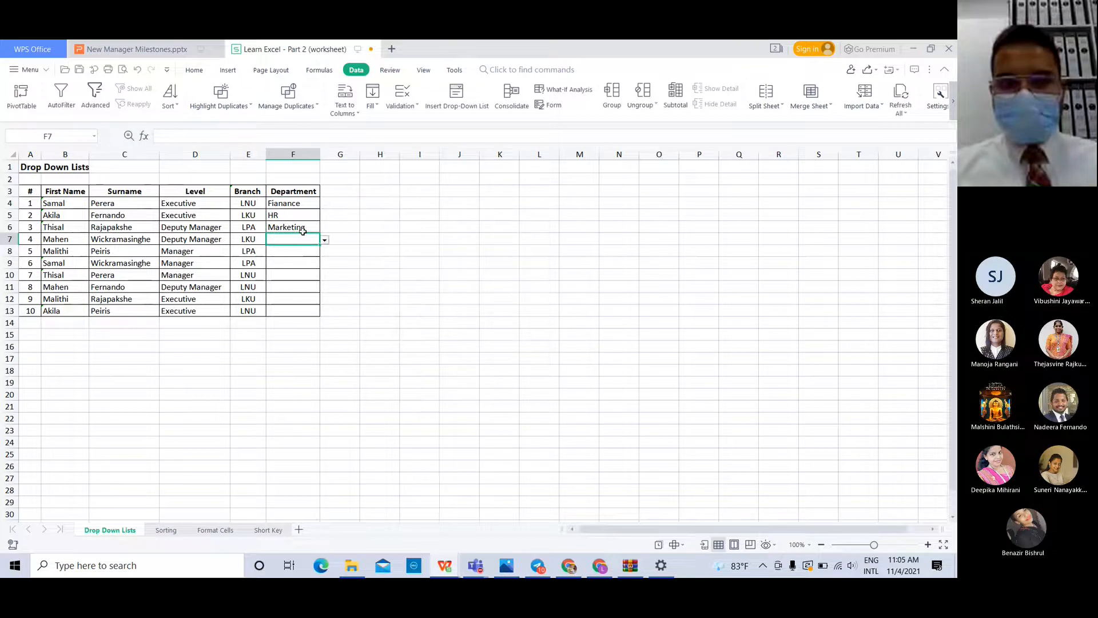
click(324, 239)
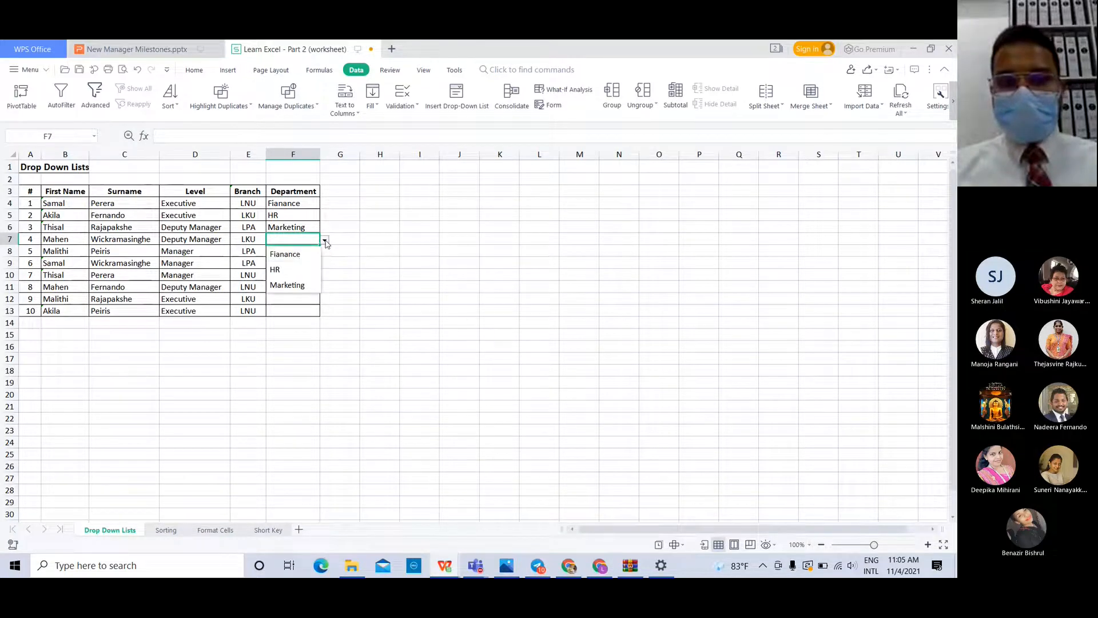
click(304, 255)
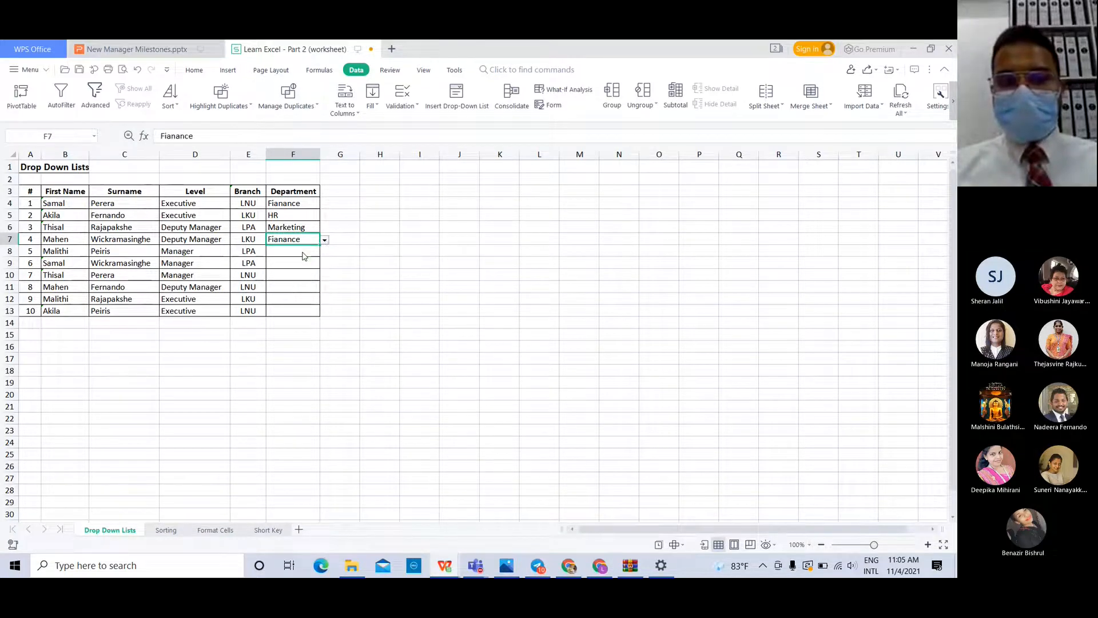
Change the Department selection in F7 to HR using its drop-down list
click(301, 227)
click(302, 206)
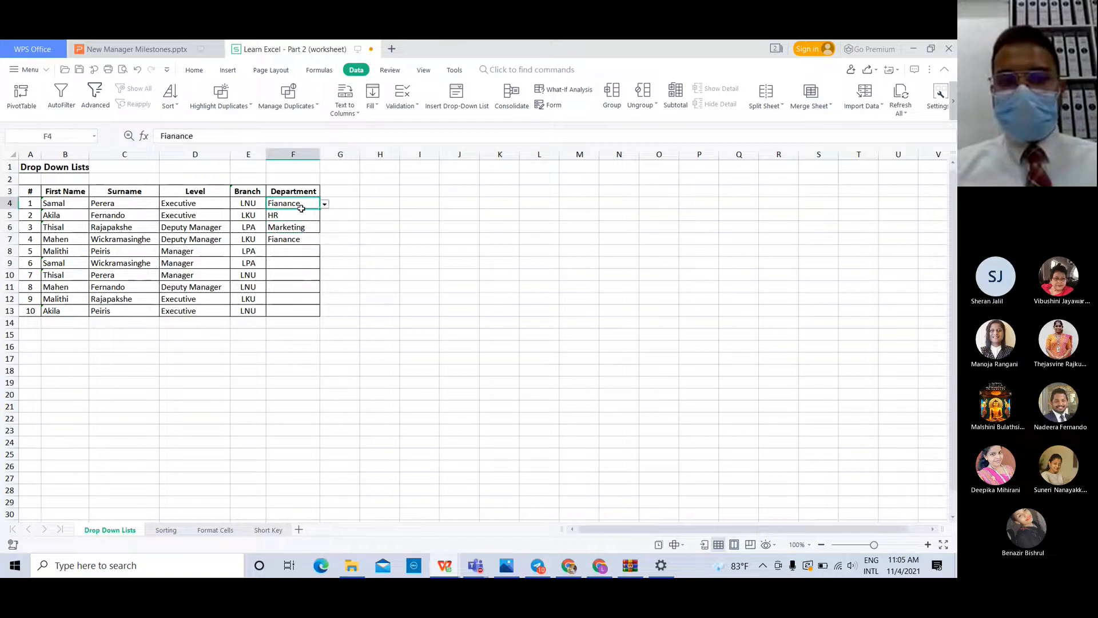
click(303, 239)
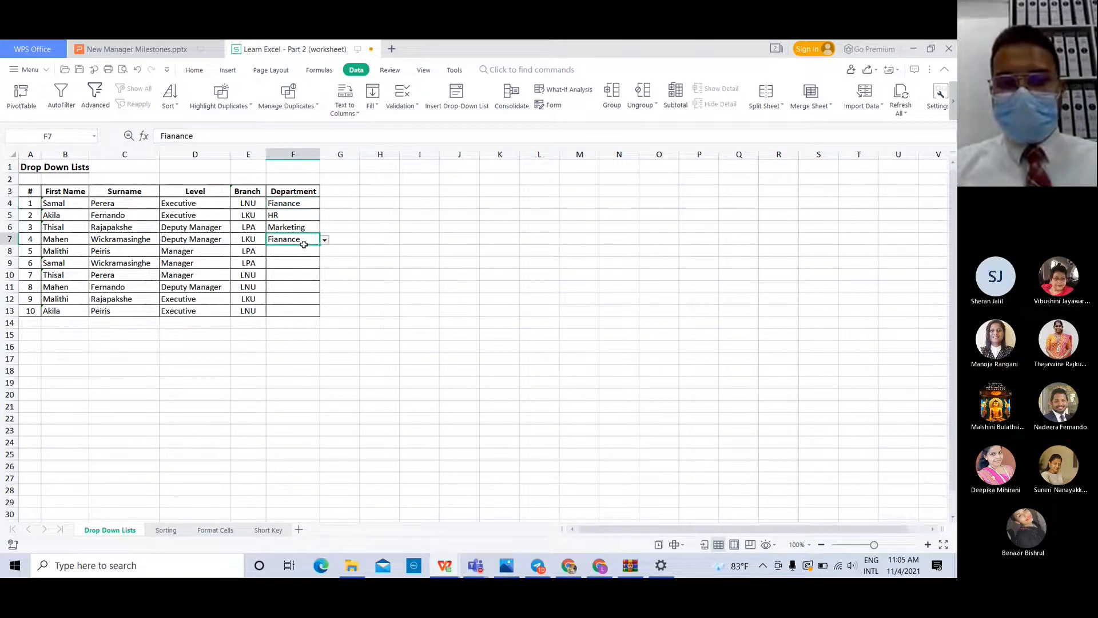
click(324, 241)
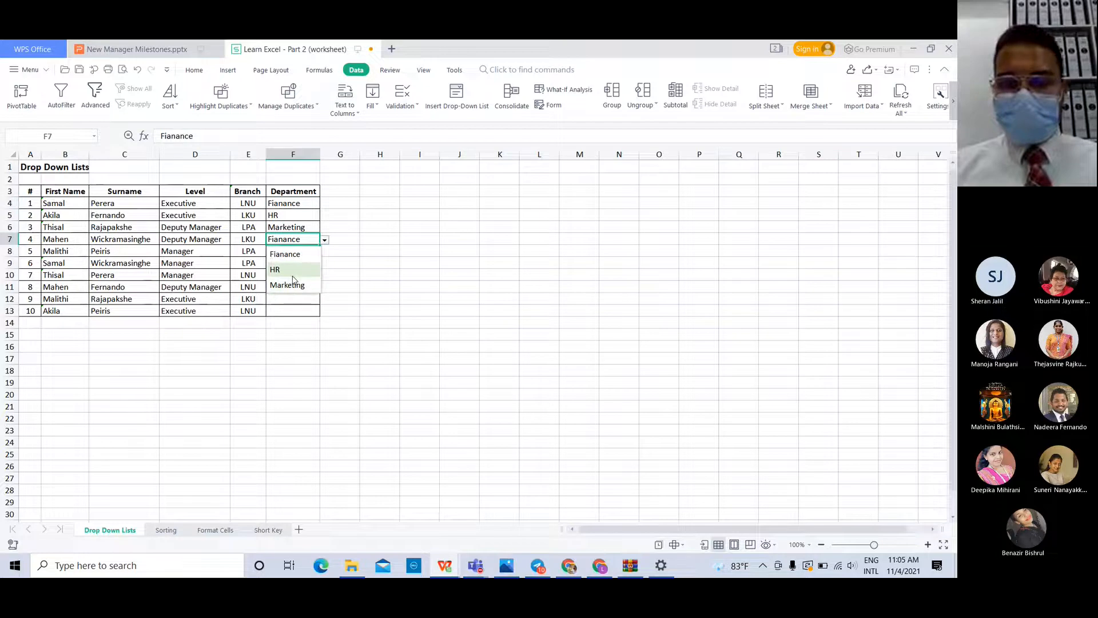
click(276, 269)
click(303, 249)
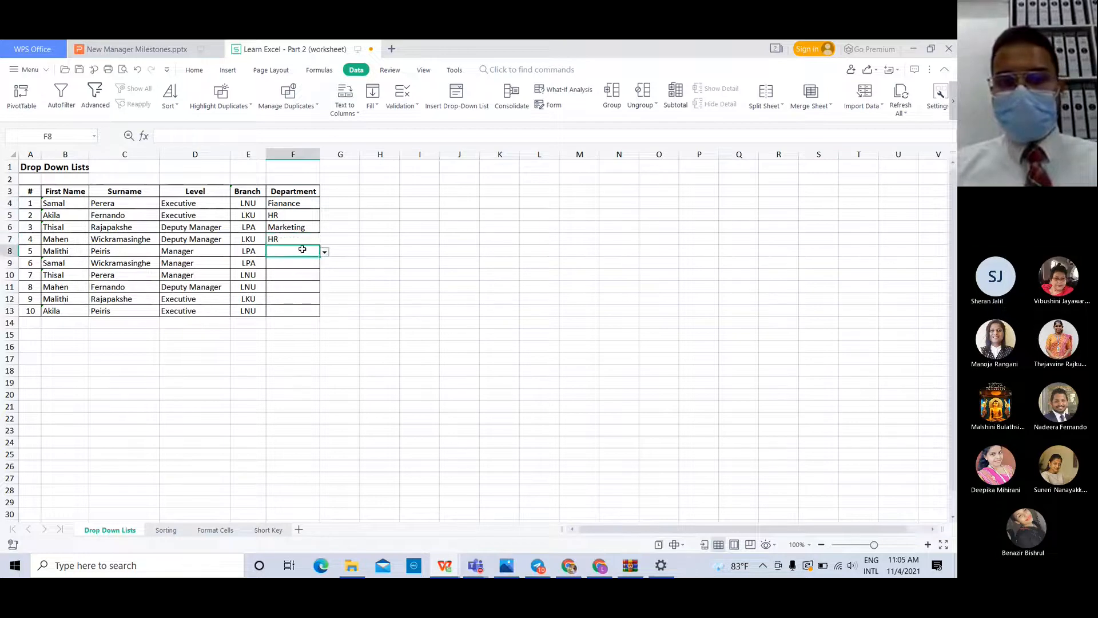
click(298, 239)
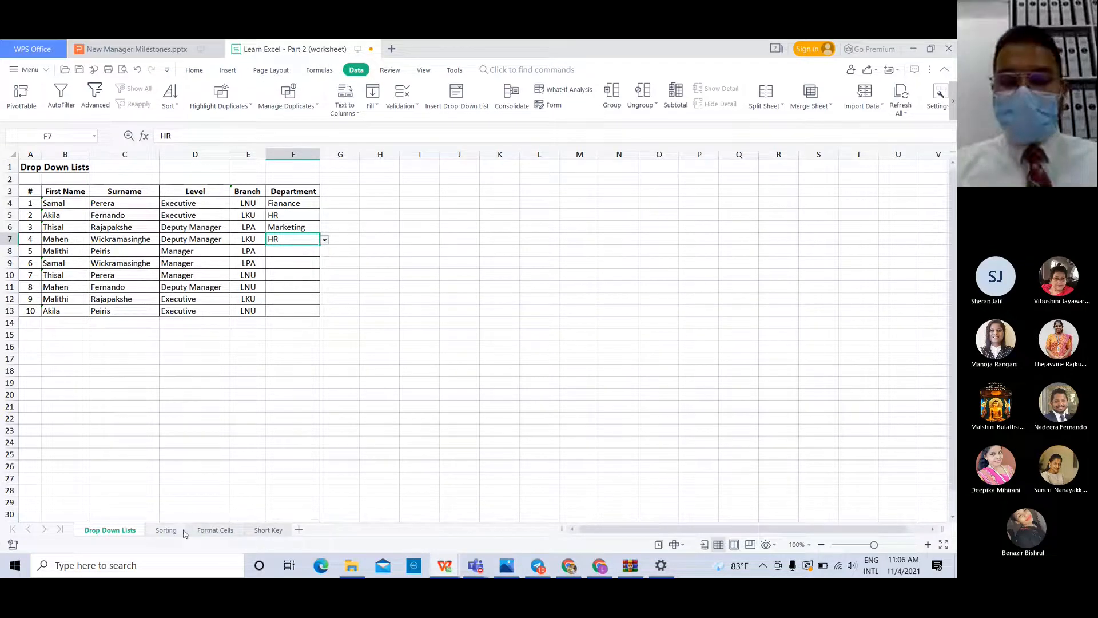
Copy Department cell F4 with its drop-down list and paste it into F8:F13
click(292, 227)
click(292, 216)
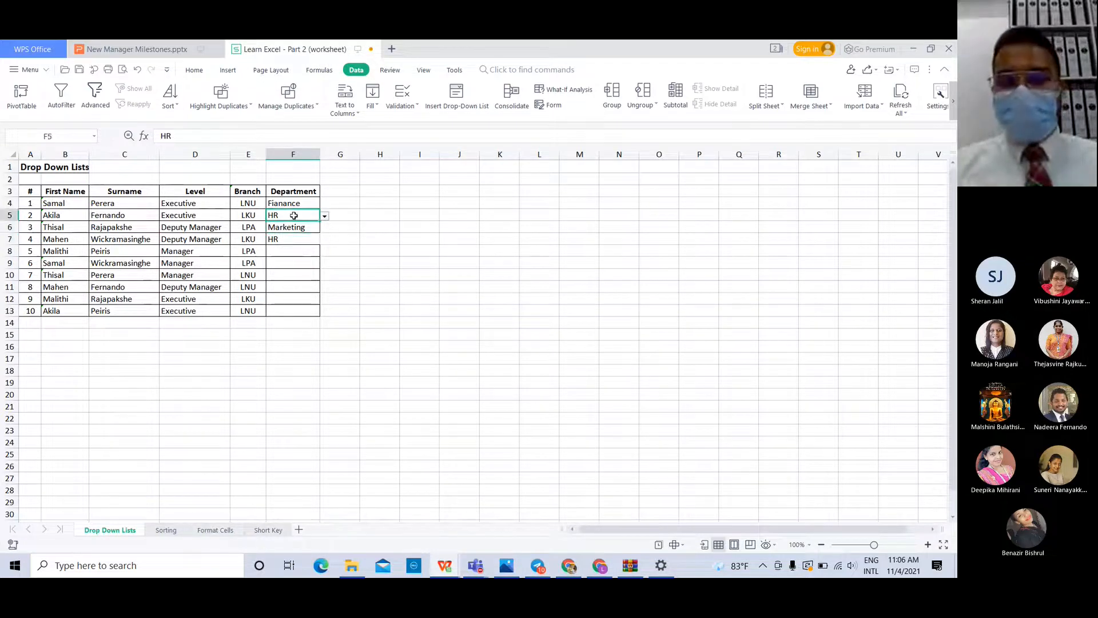
click(299, 204)
click(298, 214)
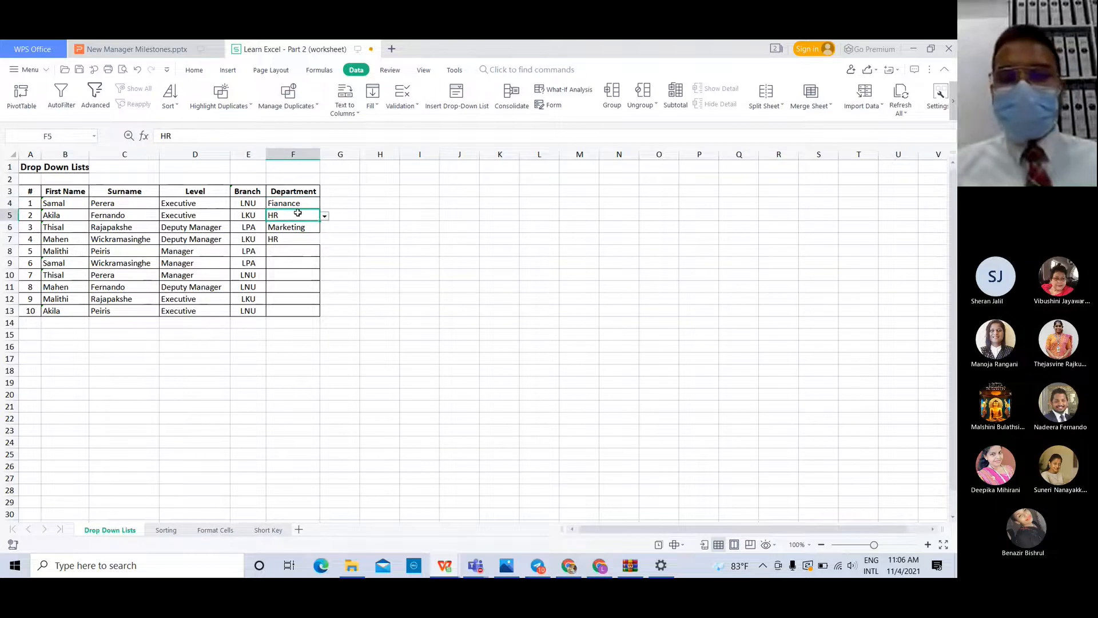
click(299, 205)
key(ctrl+c)
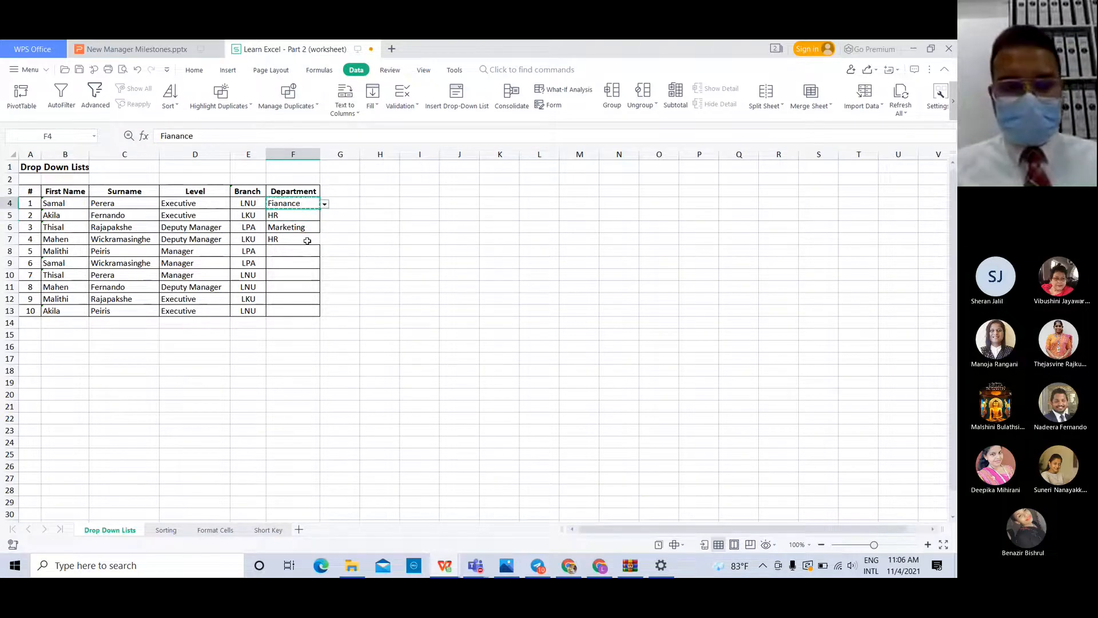
click(301, 250)
drag(300, 249, 296, 307)
key(ctrl+v)
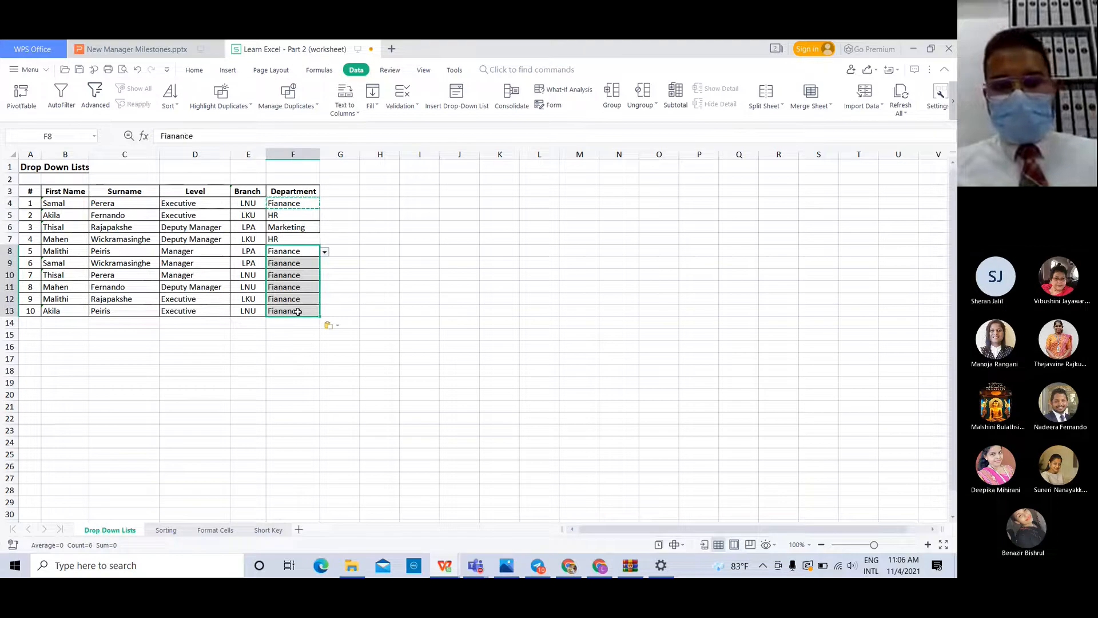
click(342, 302)
key(Escape)
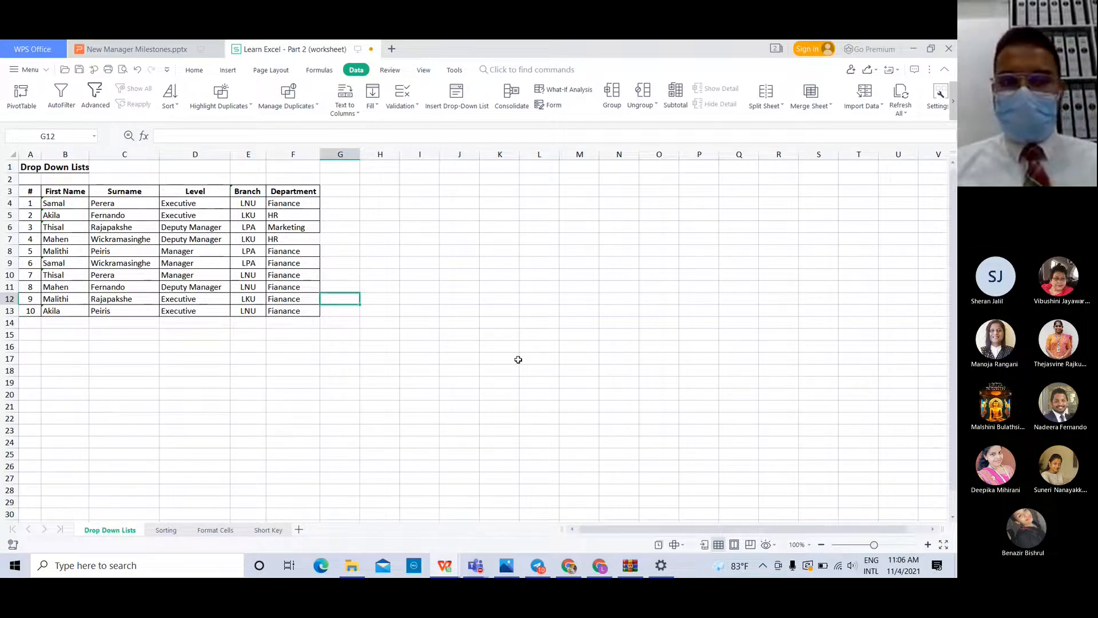
click(369, 240)
click(299, 239)
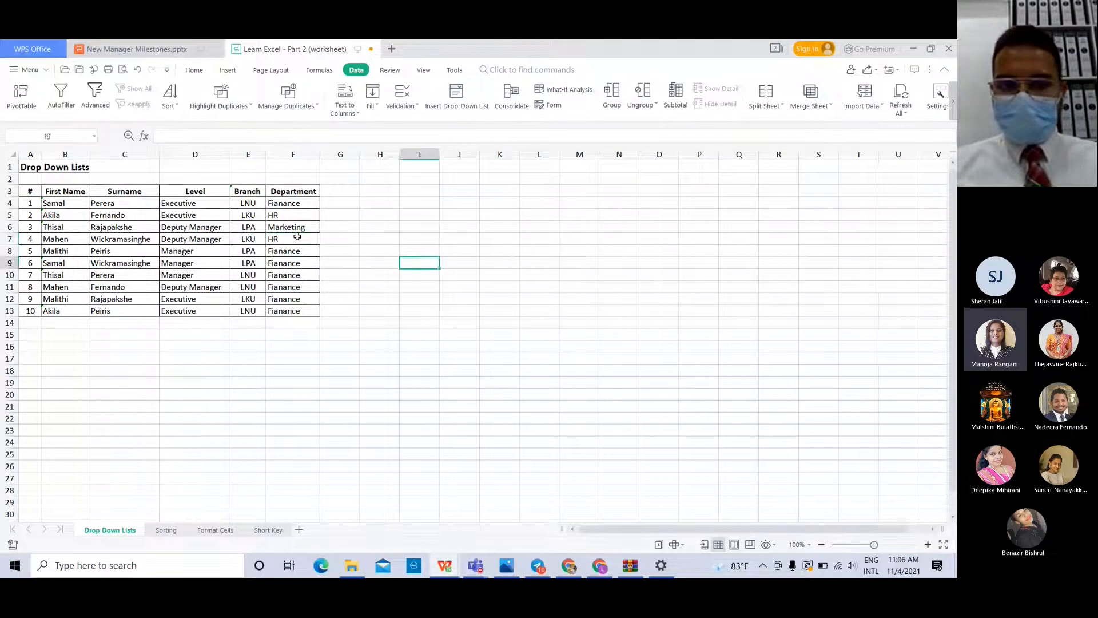
click(830, 480)
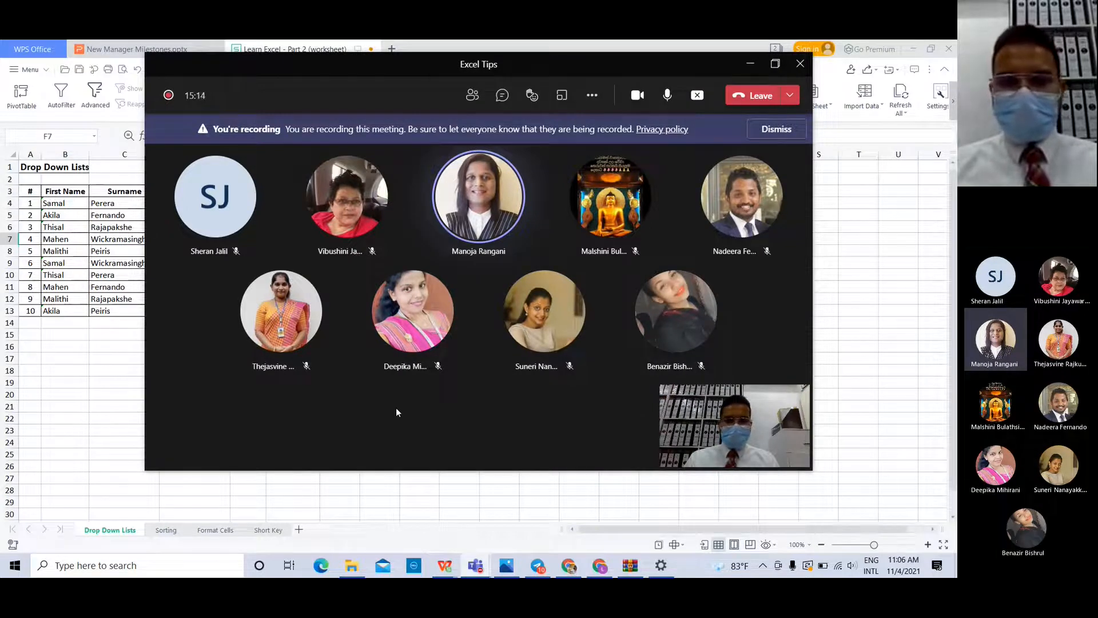
click(750, 64)
click(325, 286)
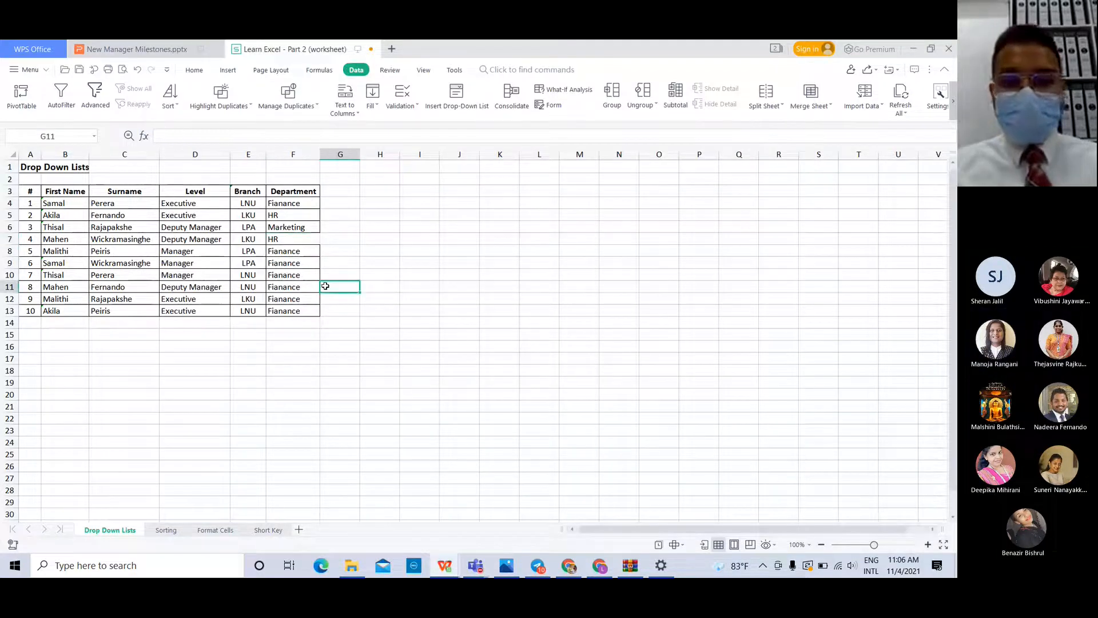
Open the Sorting sheet and examine the entries in the First Name, Level, Branch and Department columns
click(167, 529)
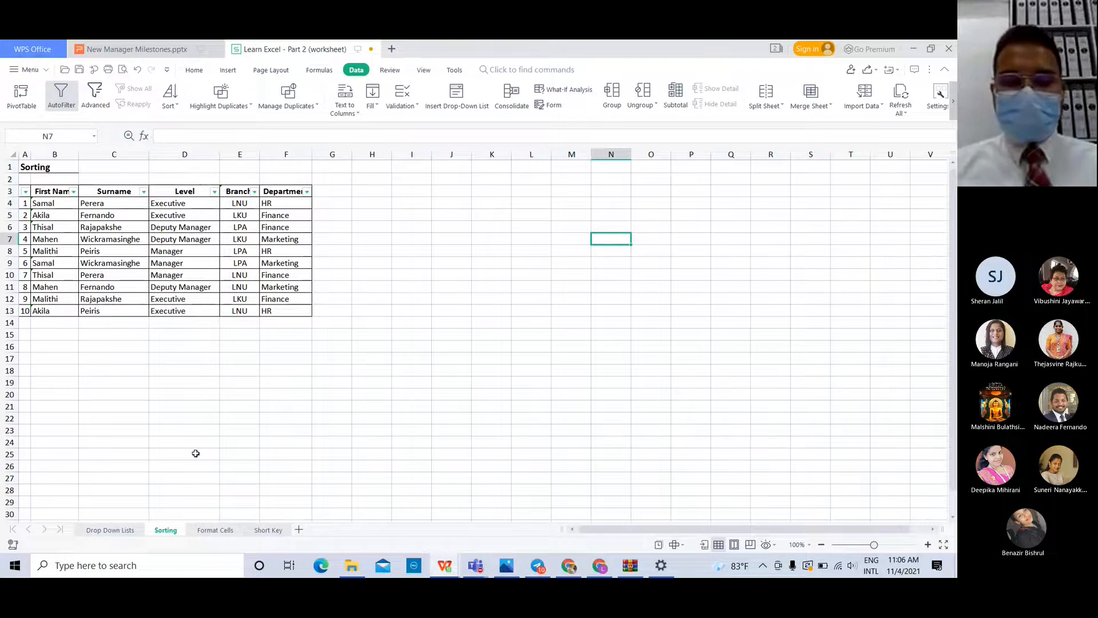
click(239, 274)
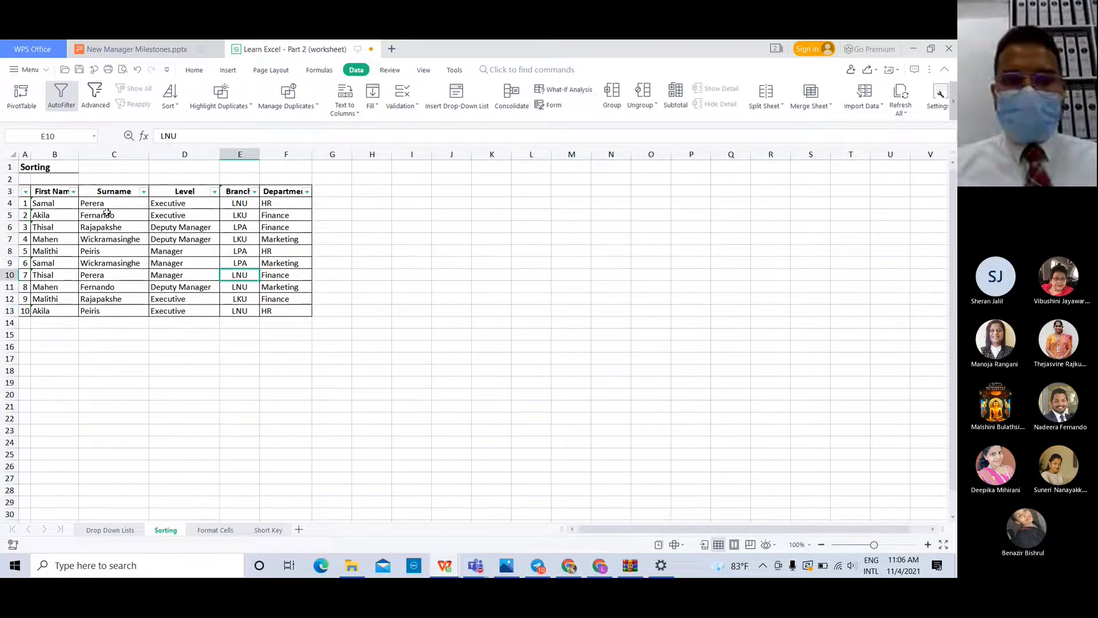
click(52, 214)
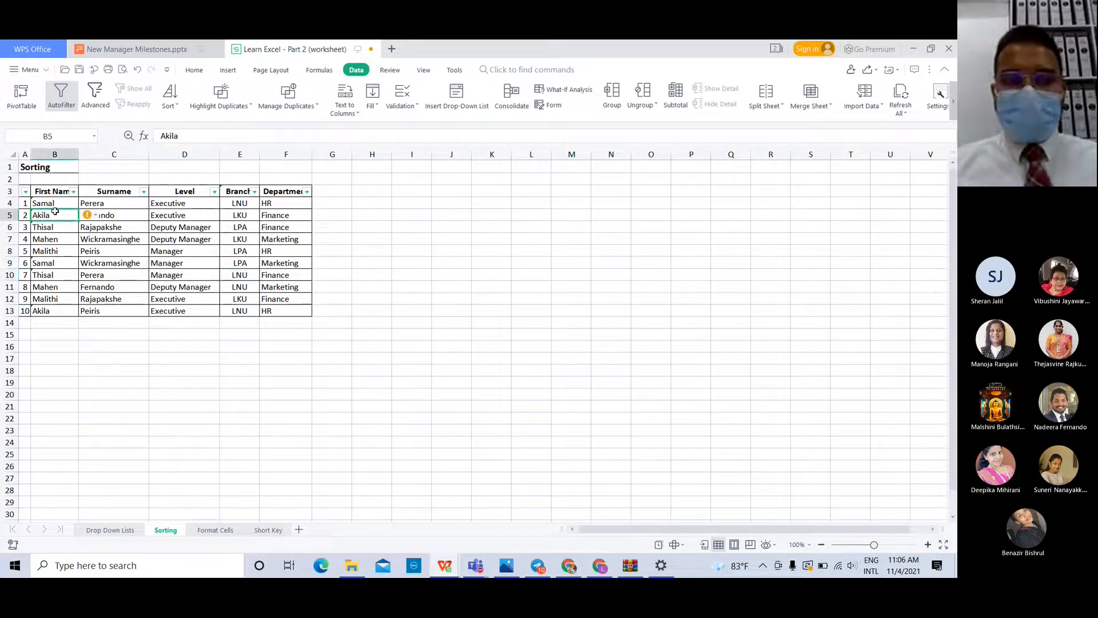
click(35, 249)
click(165, 205)
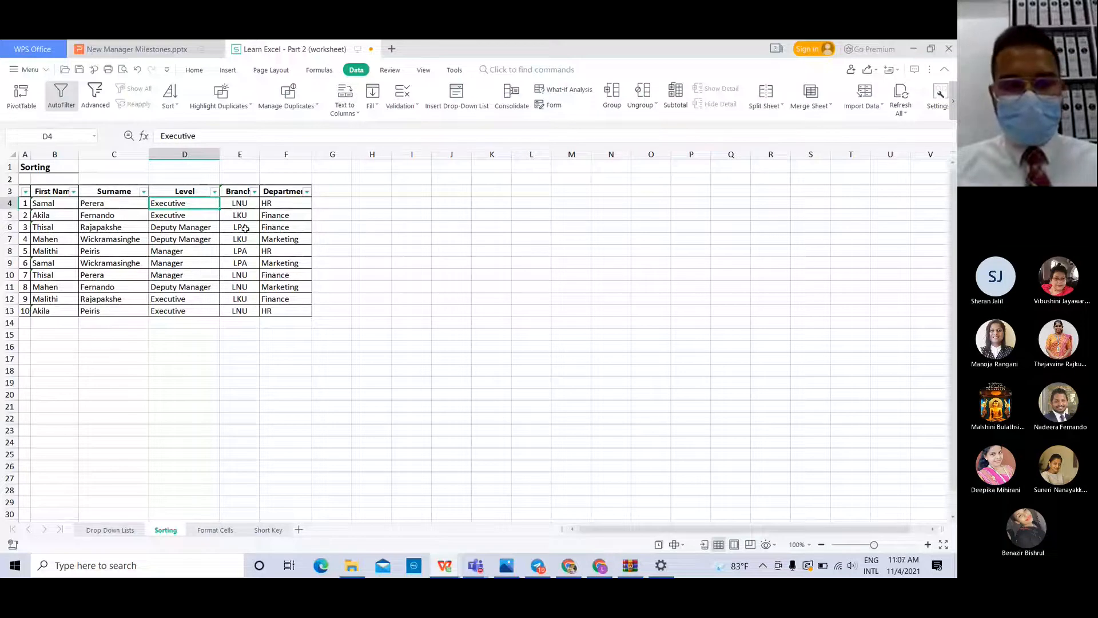
click(216, 263)
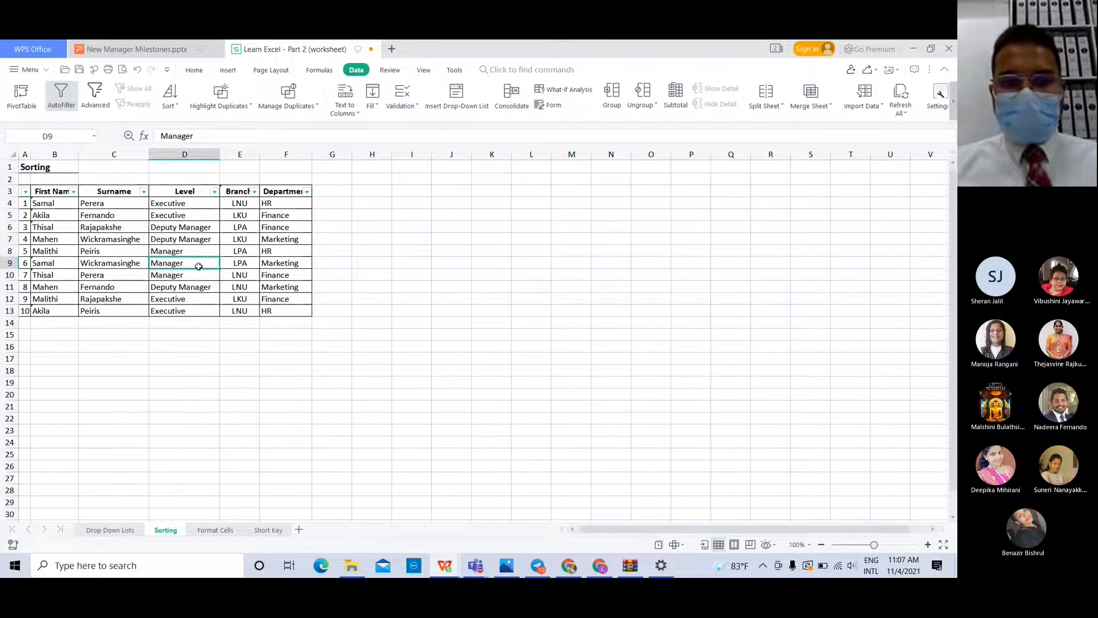
click(246, 207)
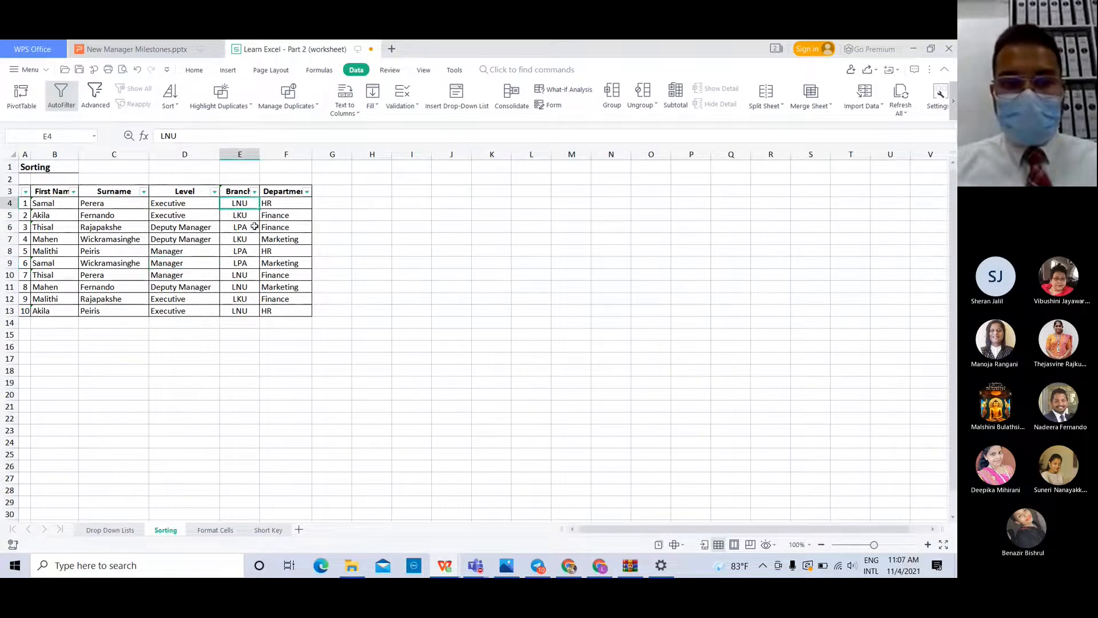
click(244, 288)
click(293, 217)
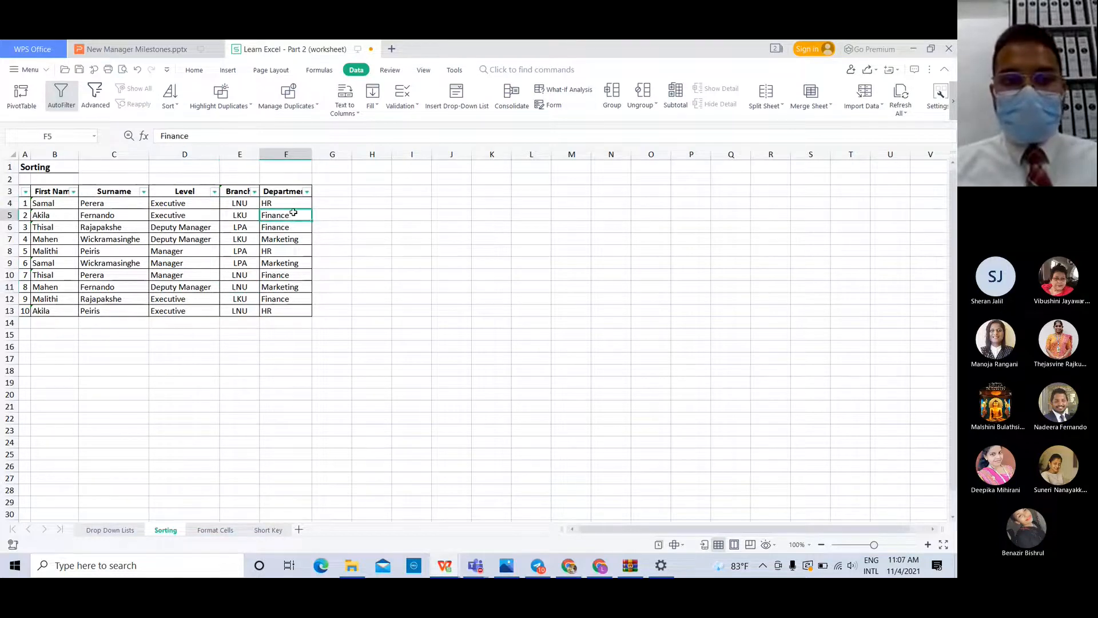
click(293, 207)
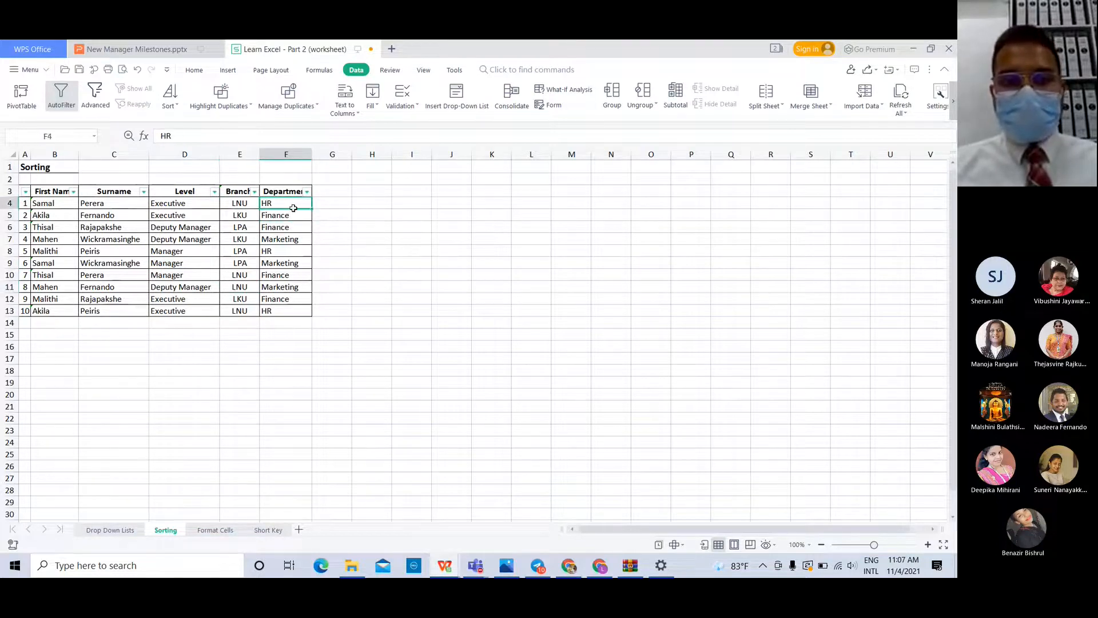
click(292, 250)
click(293, 299)
click(295, 287)
click(275, 247)
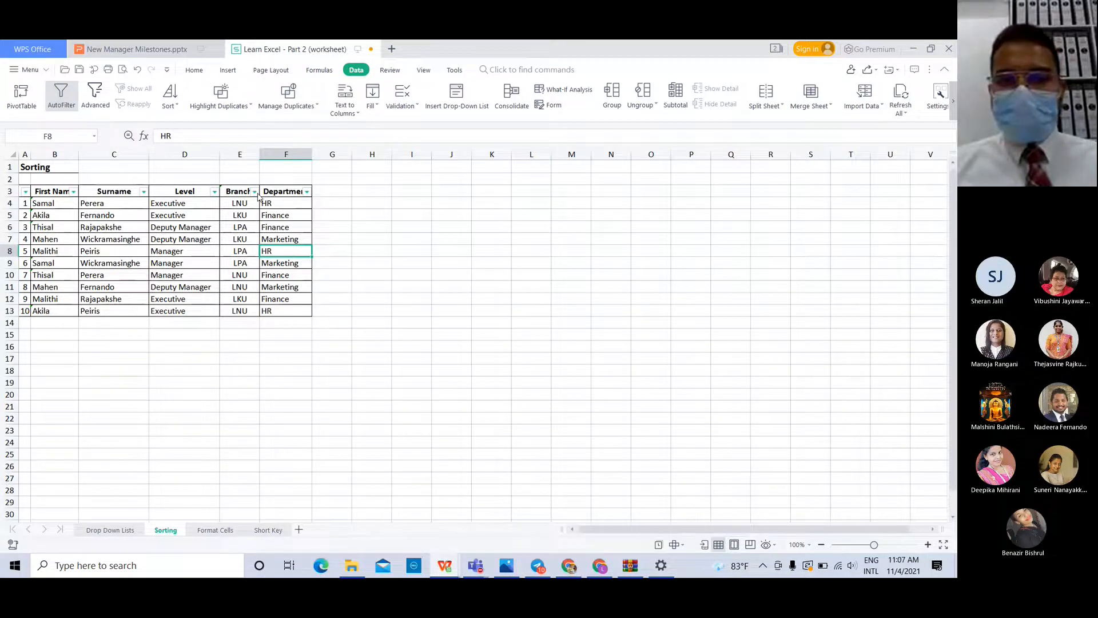
Sort the table on the Sorting sheet by the Branch column in ascending order
click(196, 69)
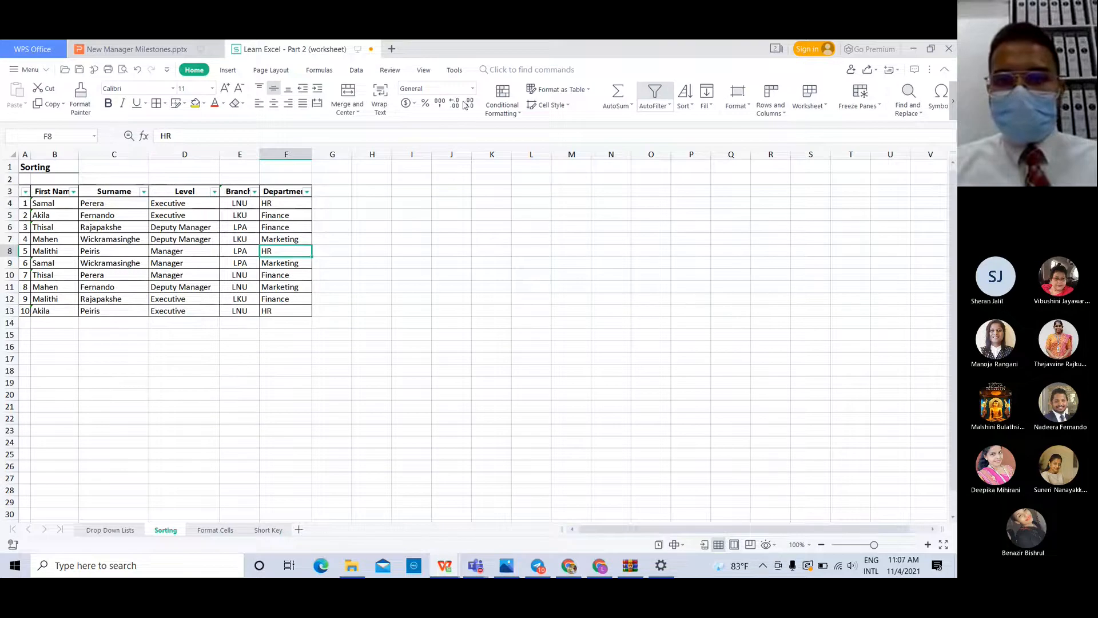
click(241, 191)
click(685, 103)
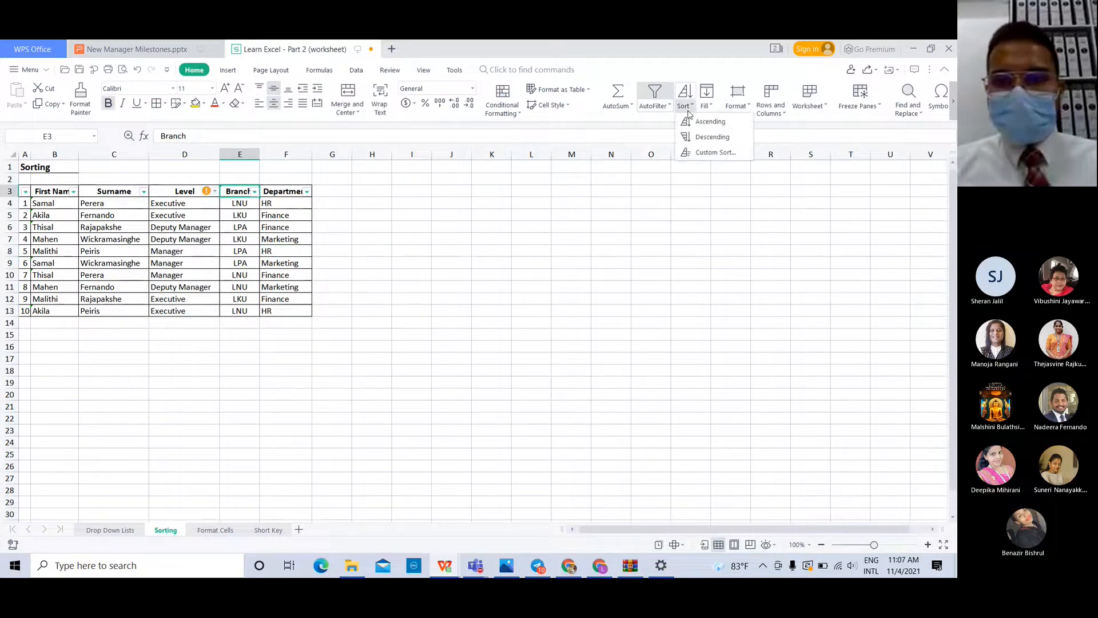
click(702, 120)
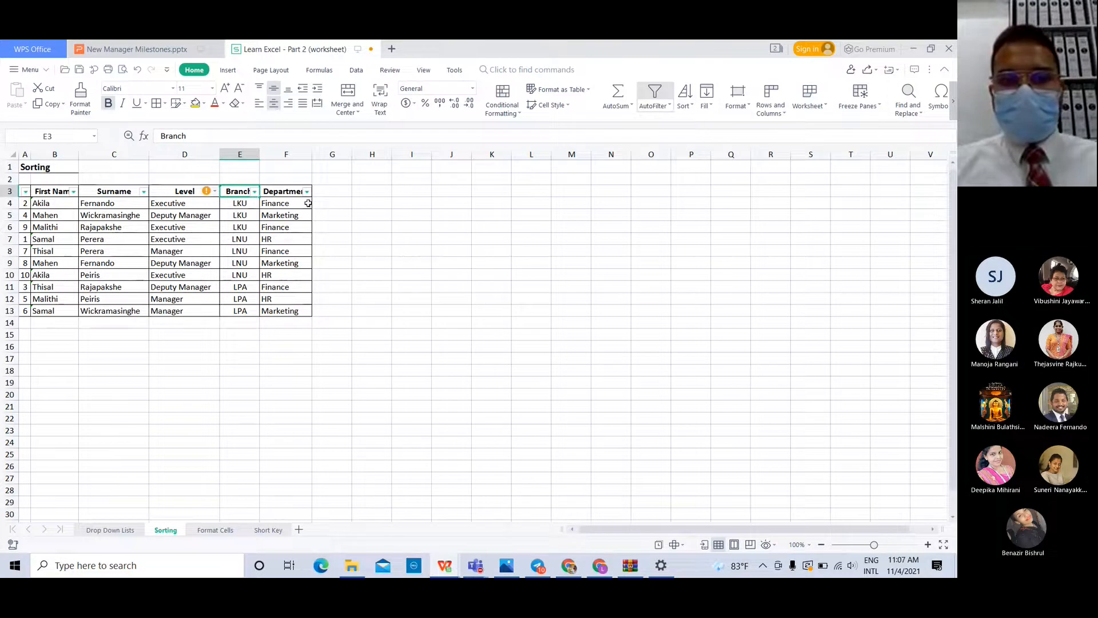
Re-sort the table by the Branch column in descending order
click(683, 106)
click(701, 135)
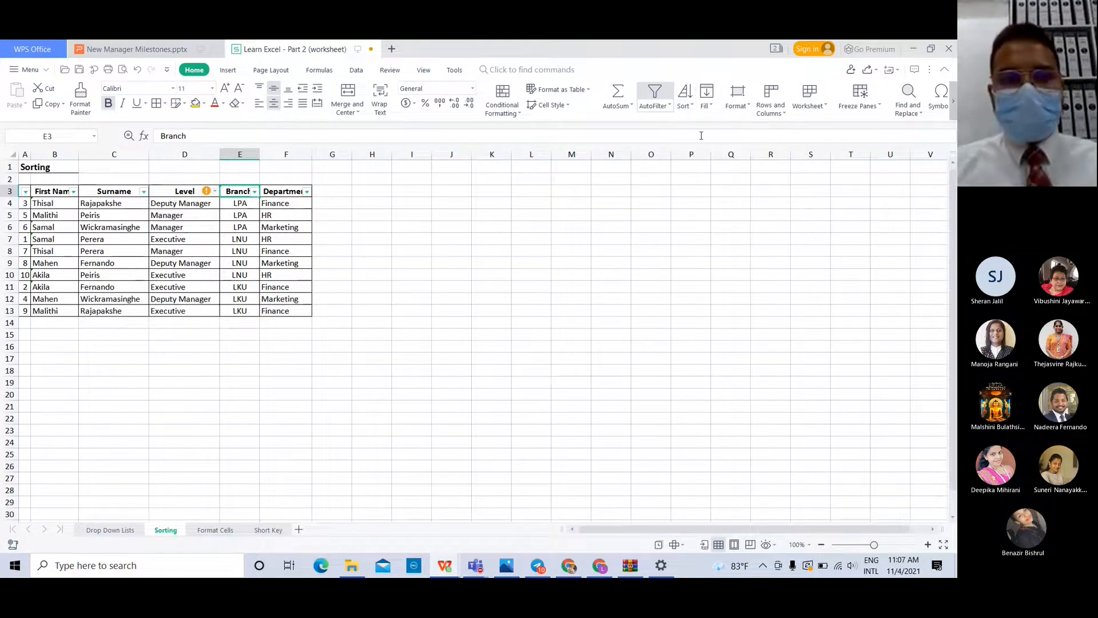
click(287, 239)
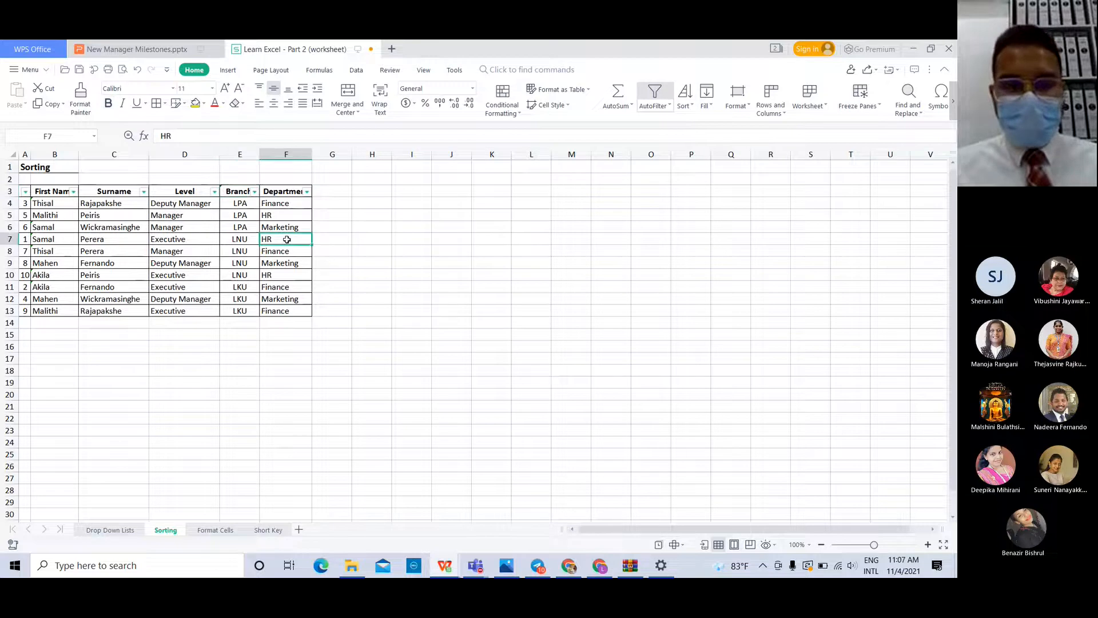
click(287, 194)
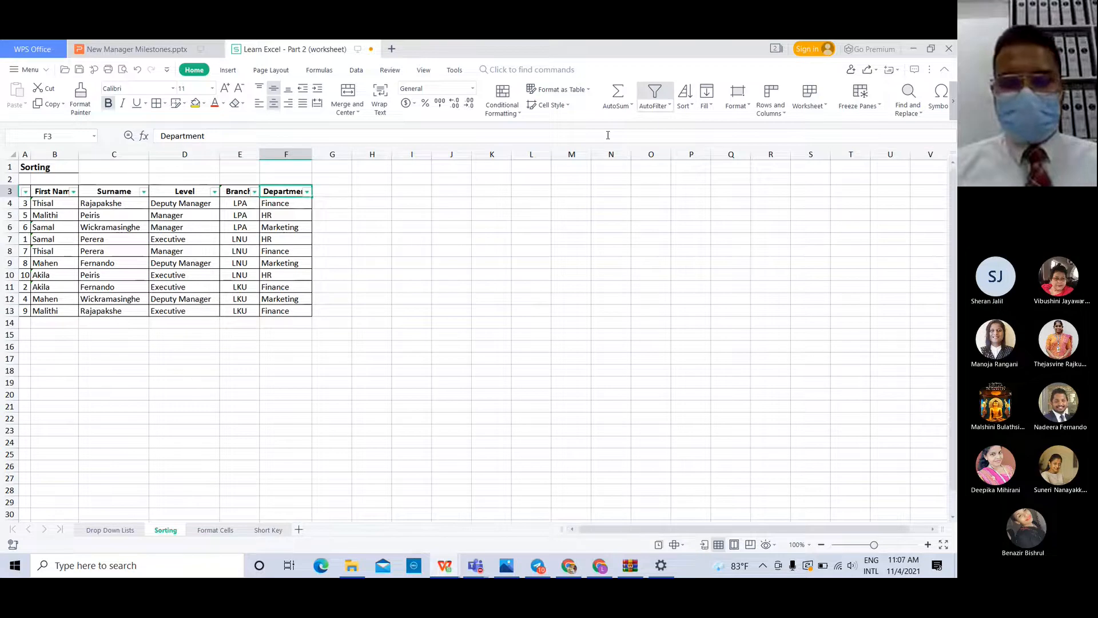
Apply a custom sort by Branch values, ordered by a new custom list with the entries LKU, LNU, LPA
click(111, 224)
click(132, 205)
click(118, 194)
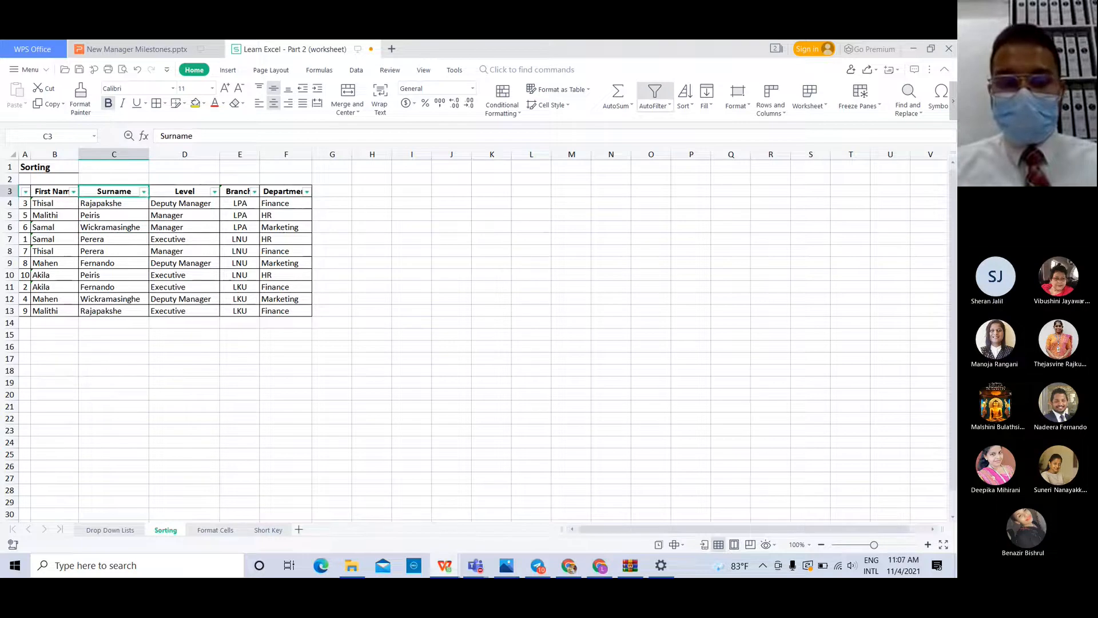
click(689, 108)
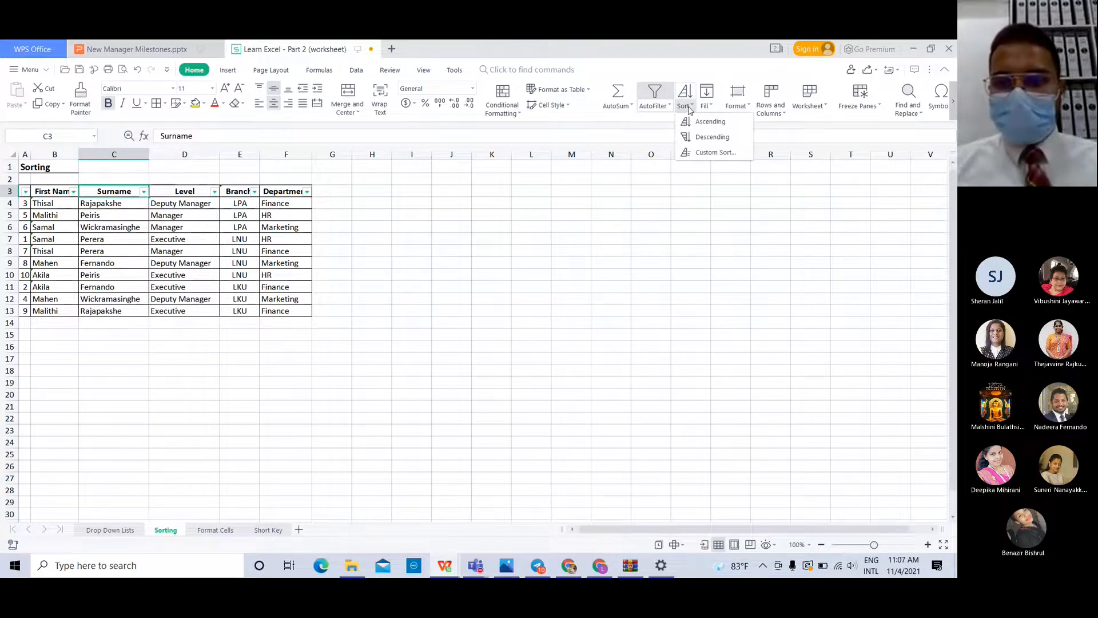
click(705, 153)
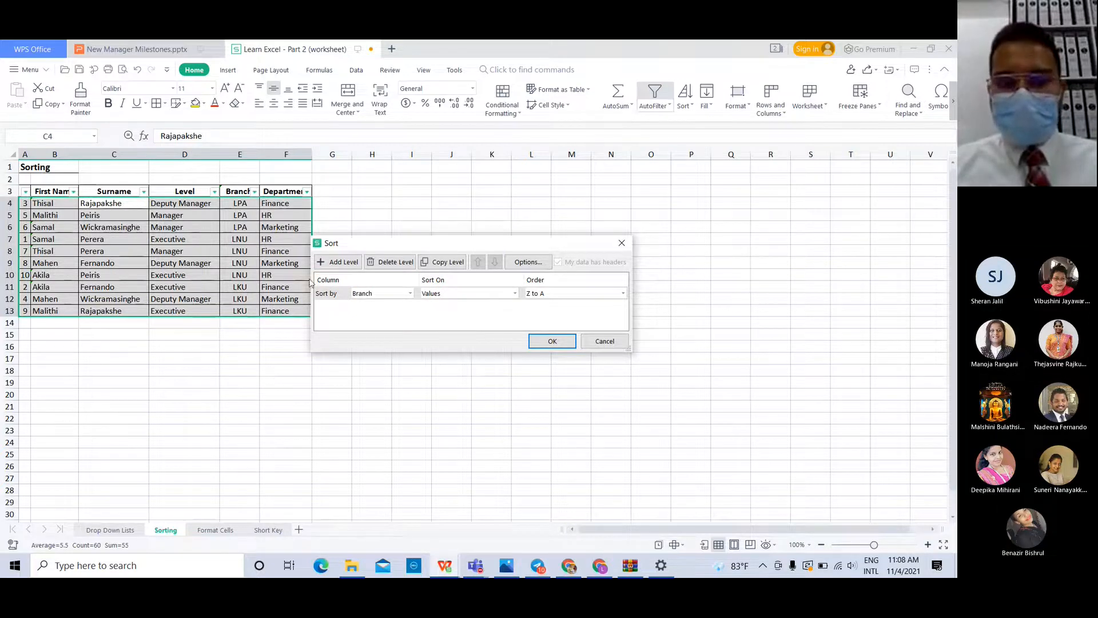
click(623, 293)
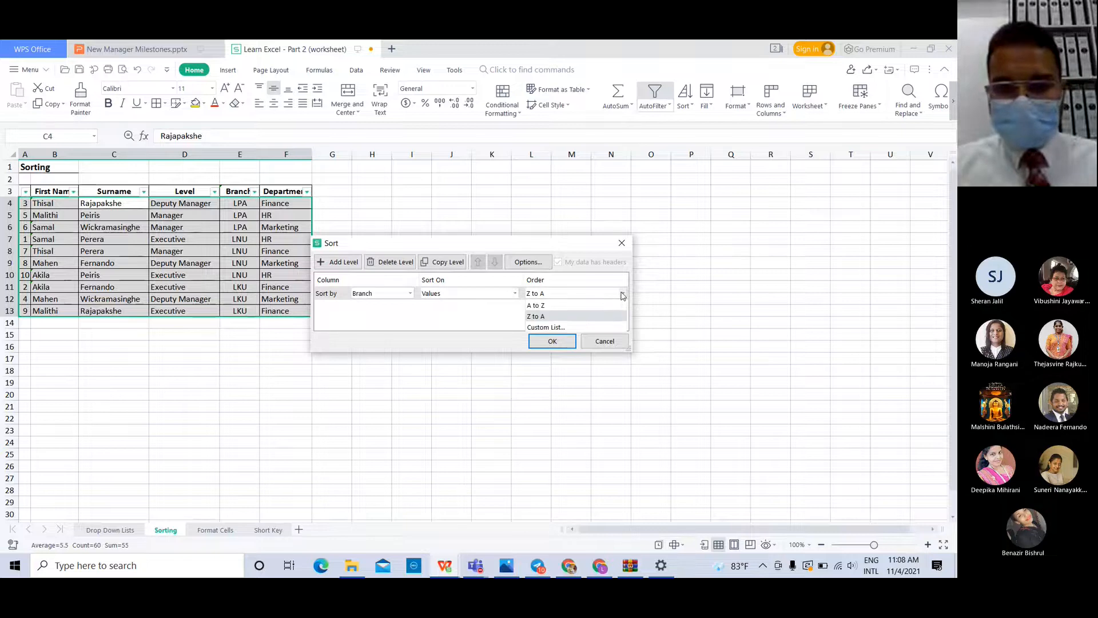
click(553, 327)
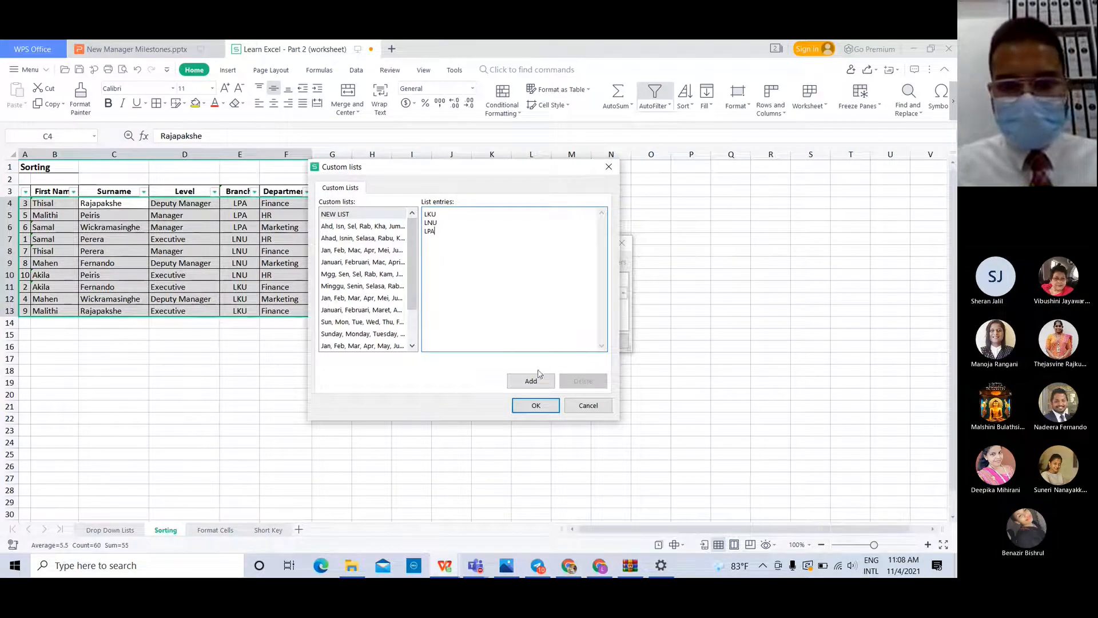
click(537, 405)
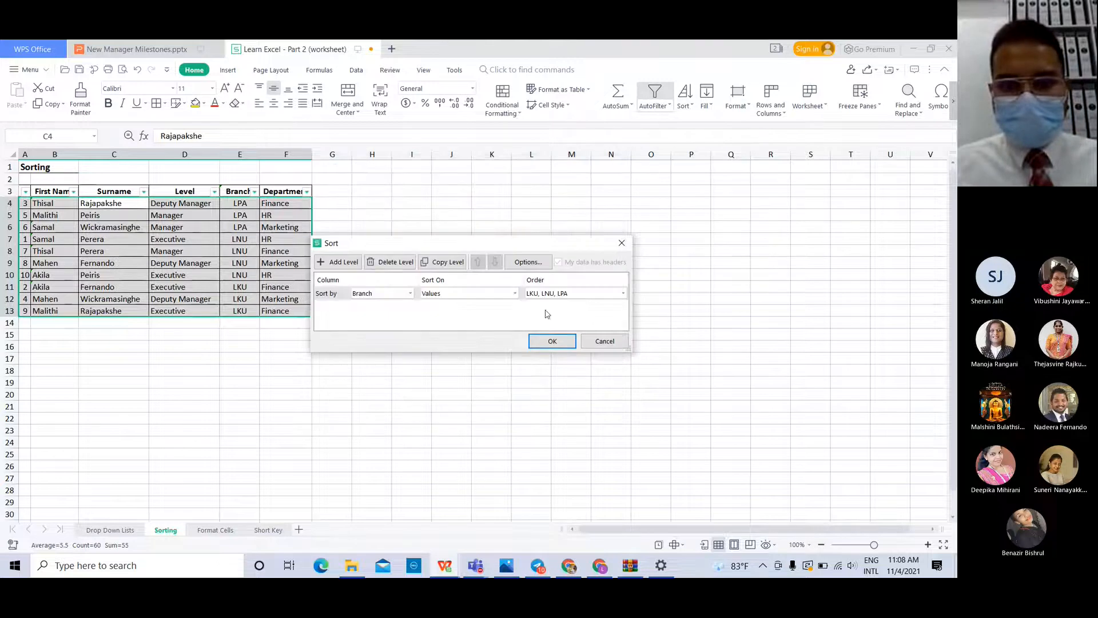
click(549, 342)
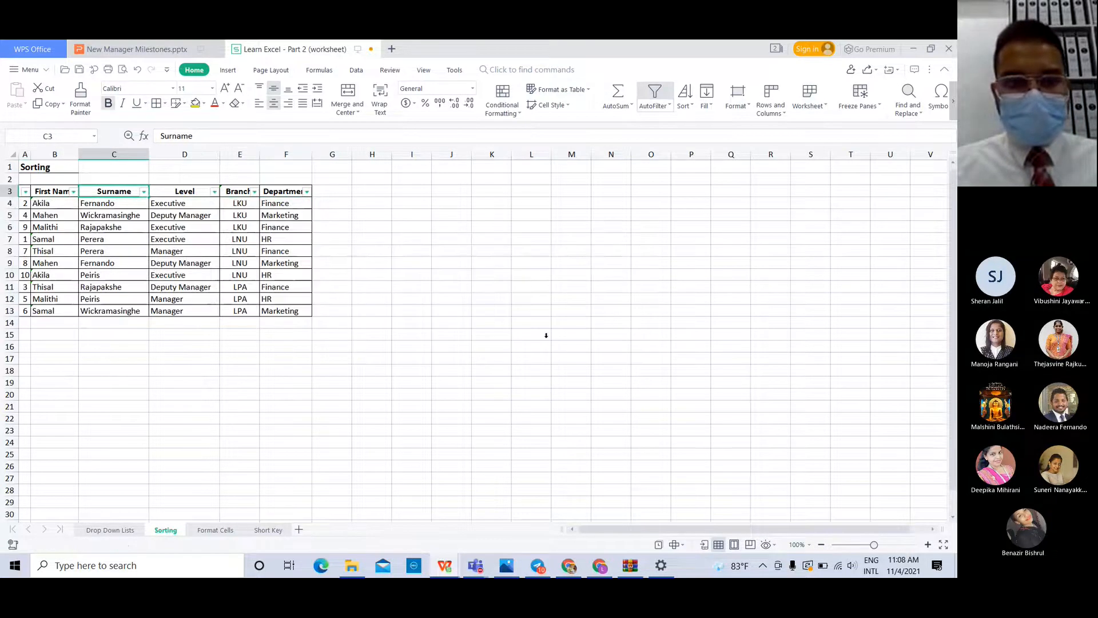
Check the order of the entries in the Branch column of the sorted table
click(236, 203)
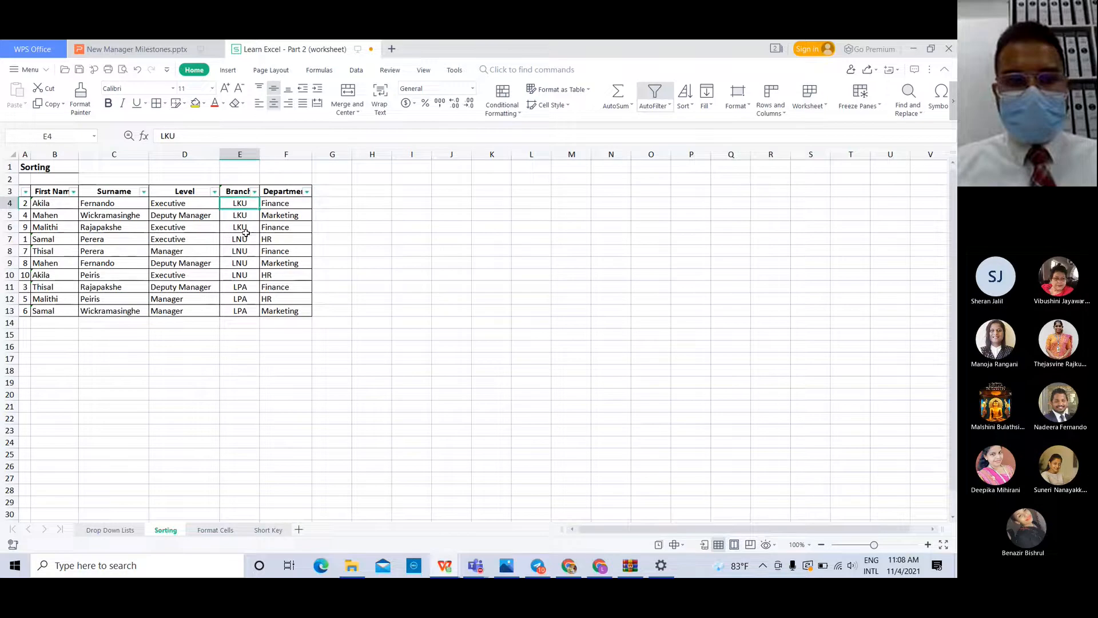
click(246, 230)
click(247, 250)
click(248, 284)
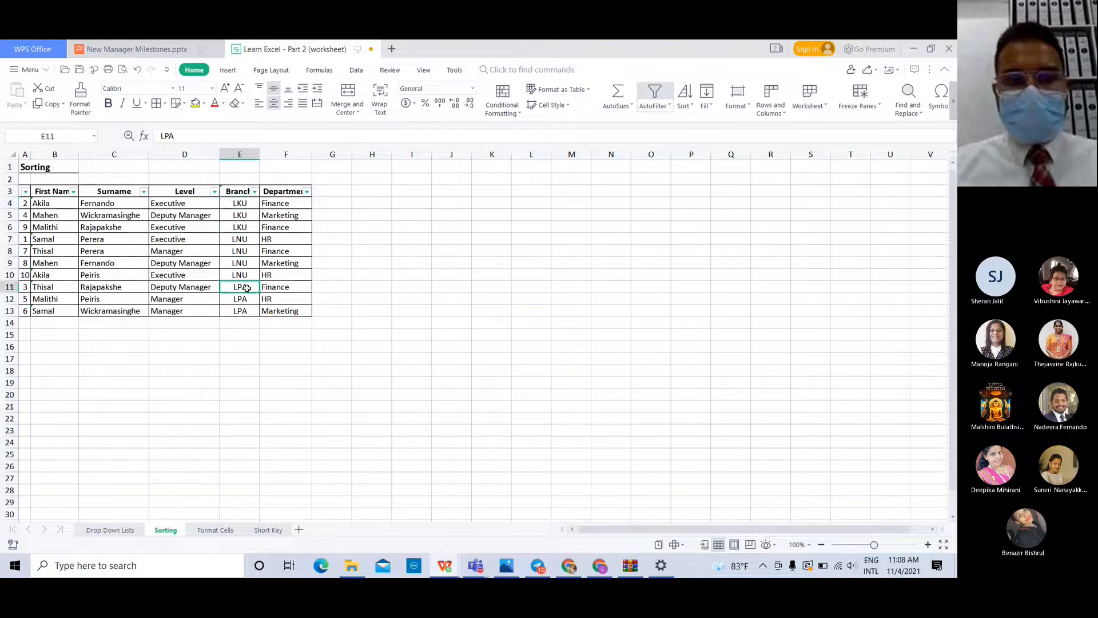
Add a second custom sort level by Department values, A to Z, under the Branch level and apply the sort
click(256, 207)
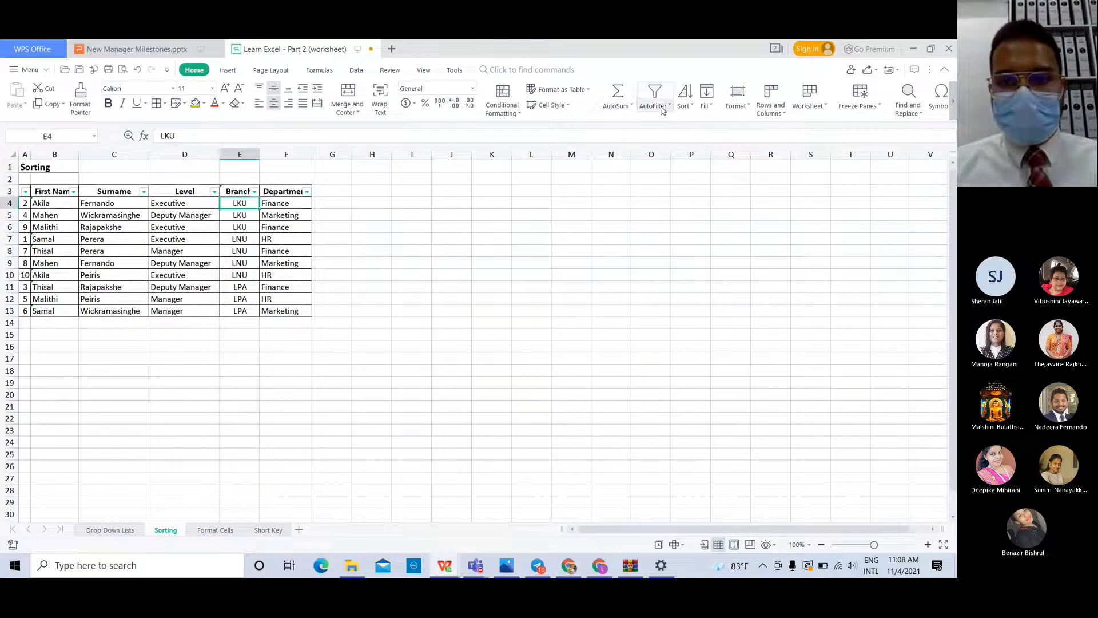
click(688, 110)
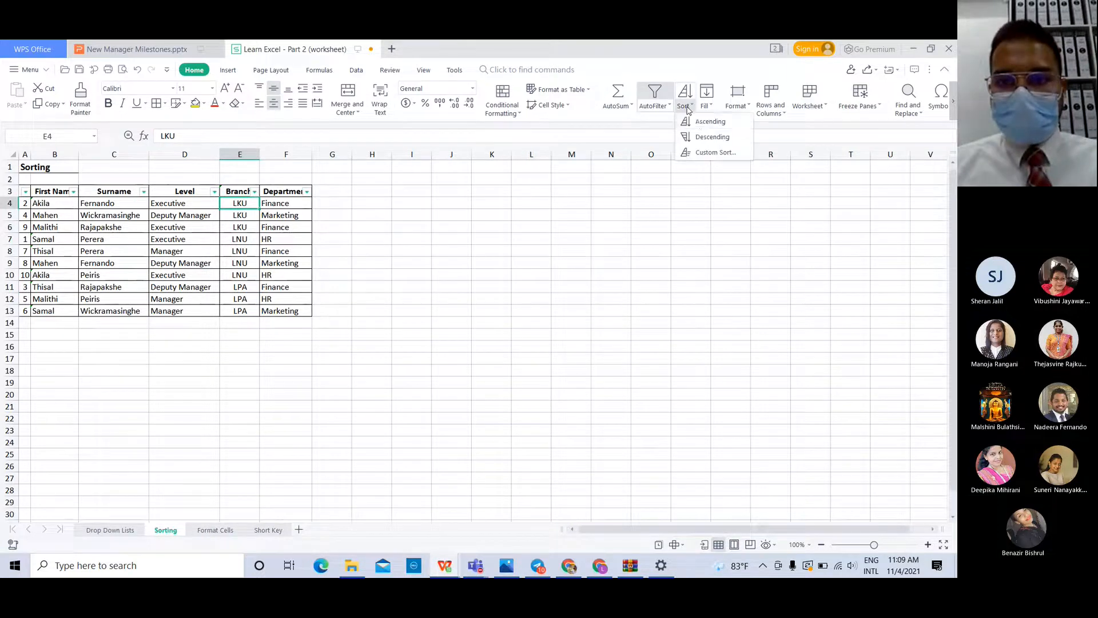
click(709, 154)
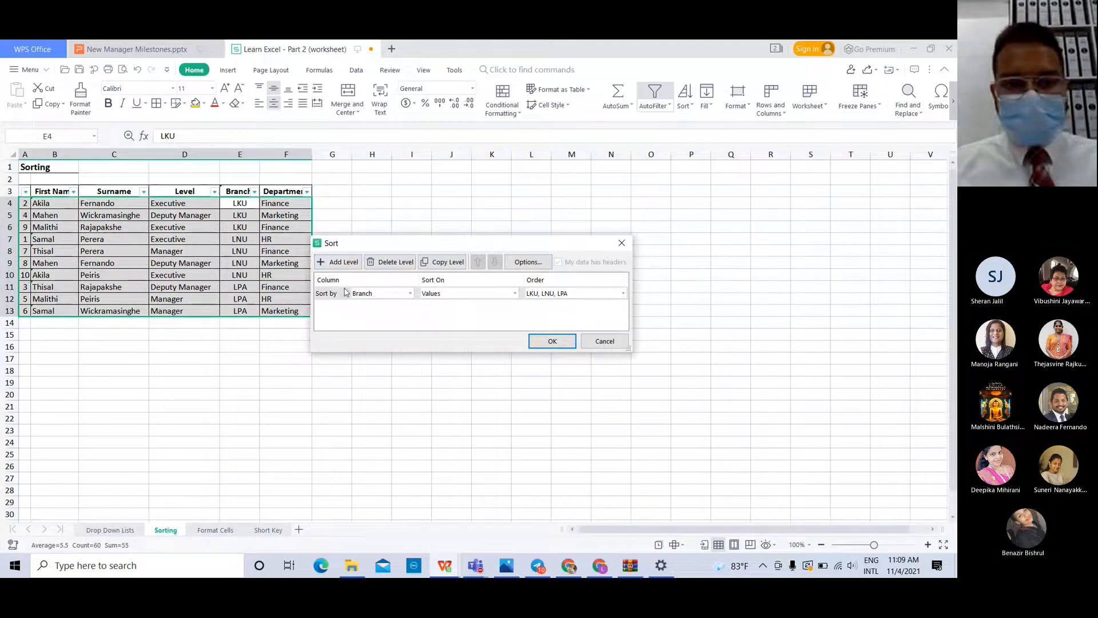
click(347, 264)
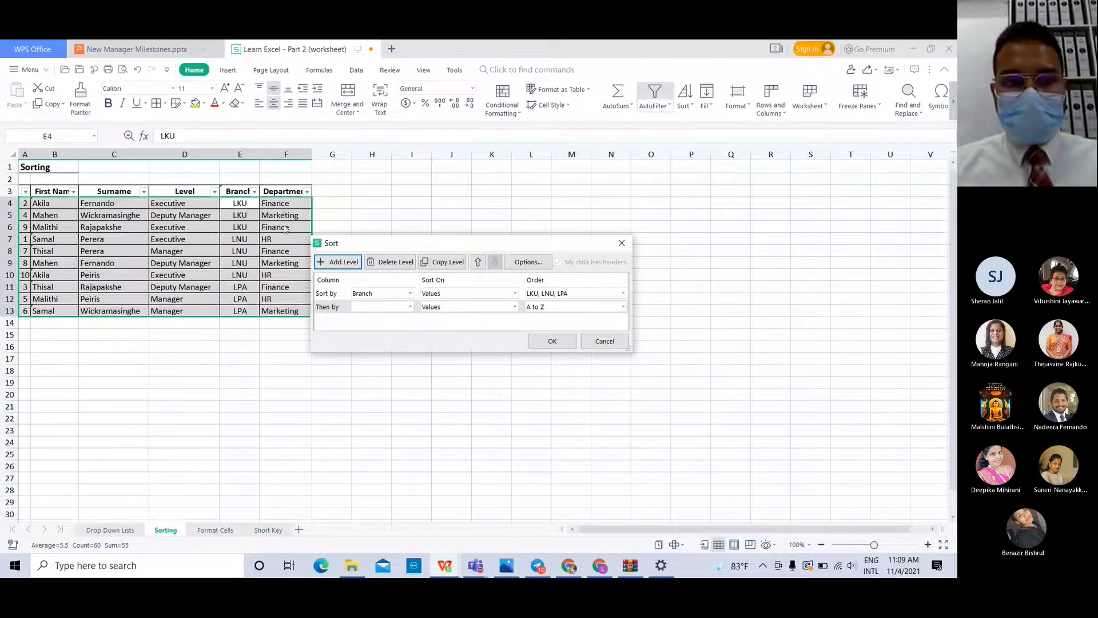
click(411, 309)
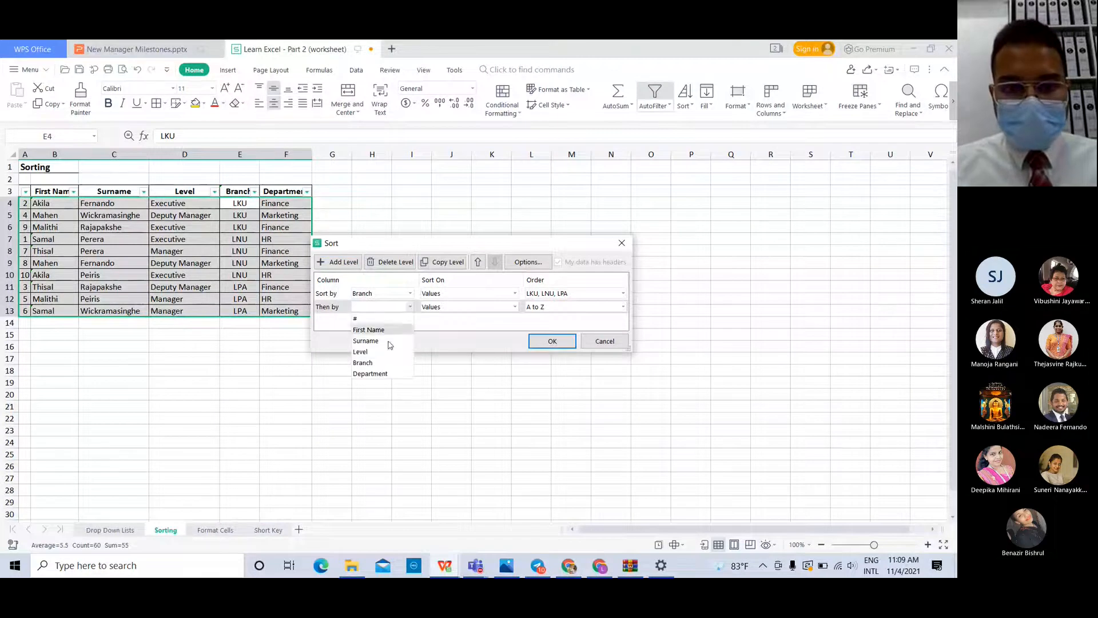
click(385, 373)
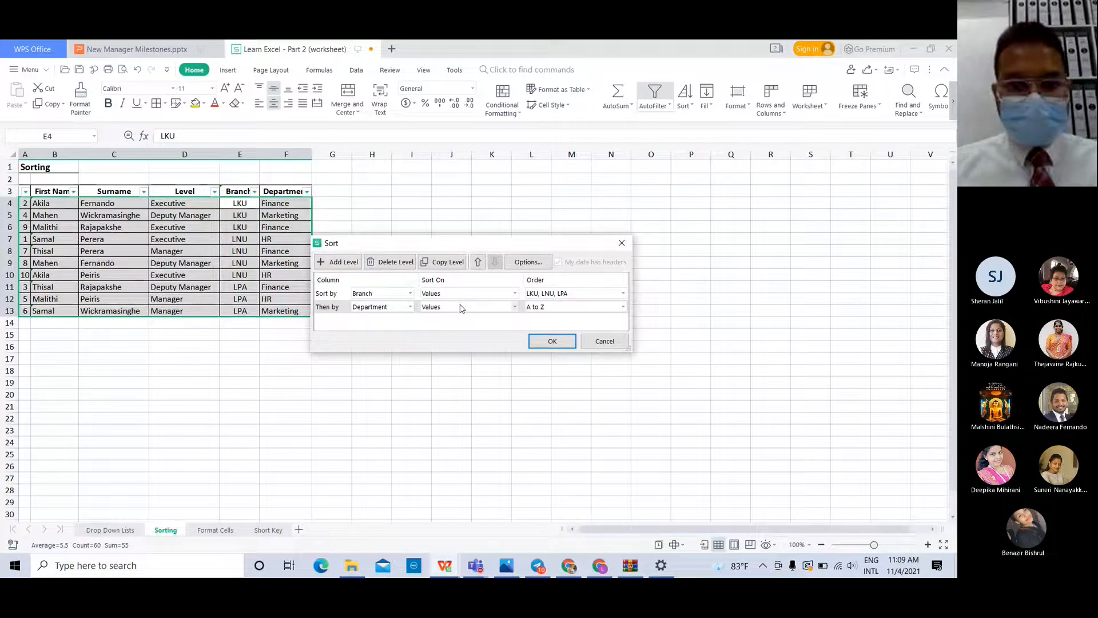
click(623, 309)
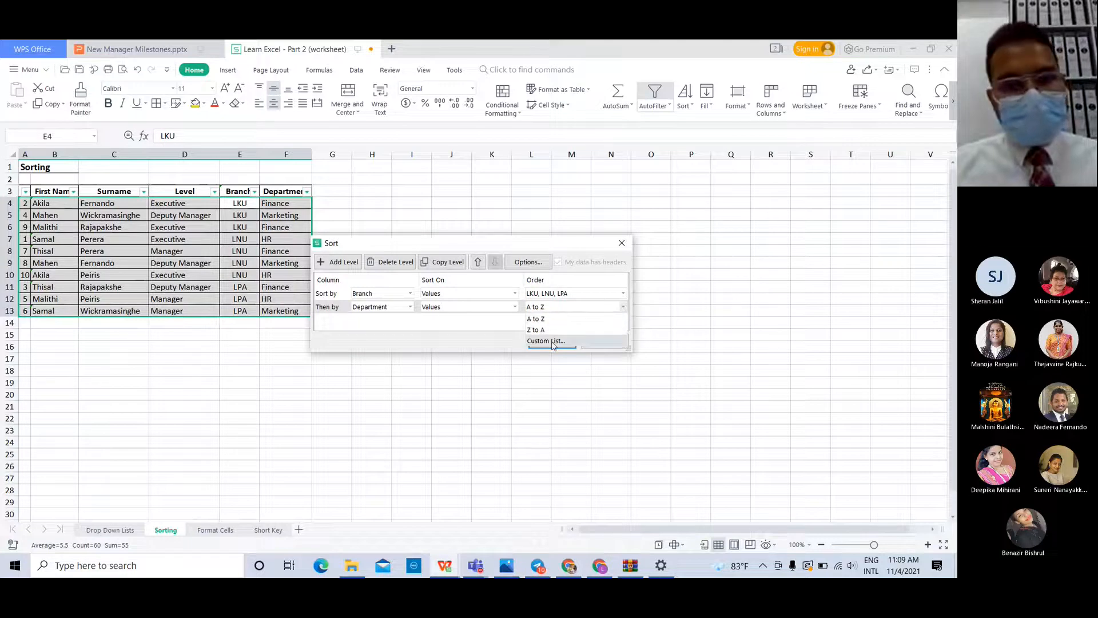
click(551, 321)
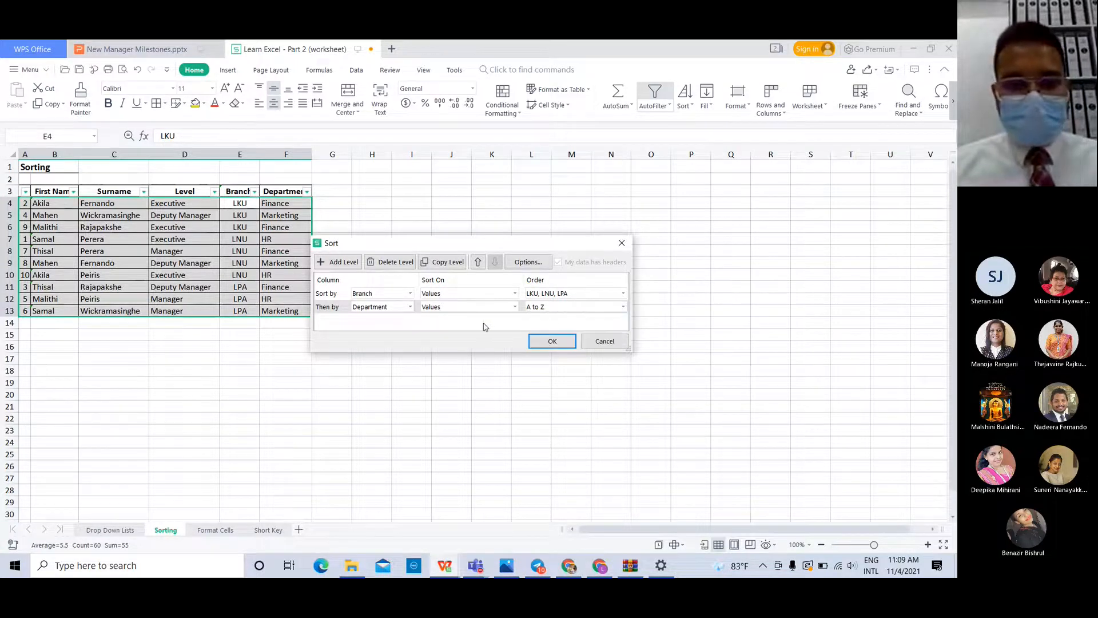
click(543, 340)
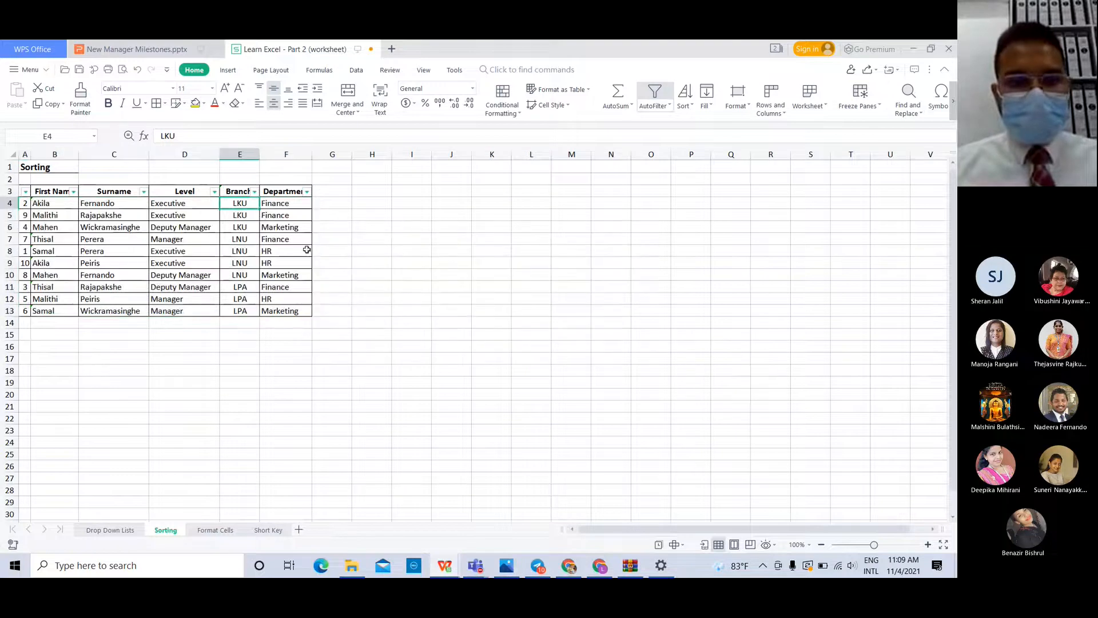
Examine the Department order within each branch and the entries in the Level column
drag(244, 206, 244, 238)
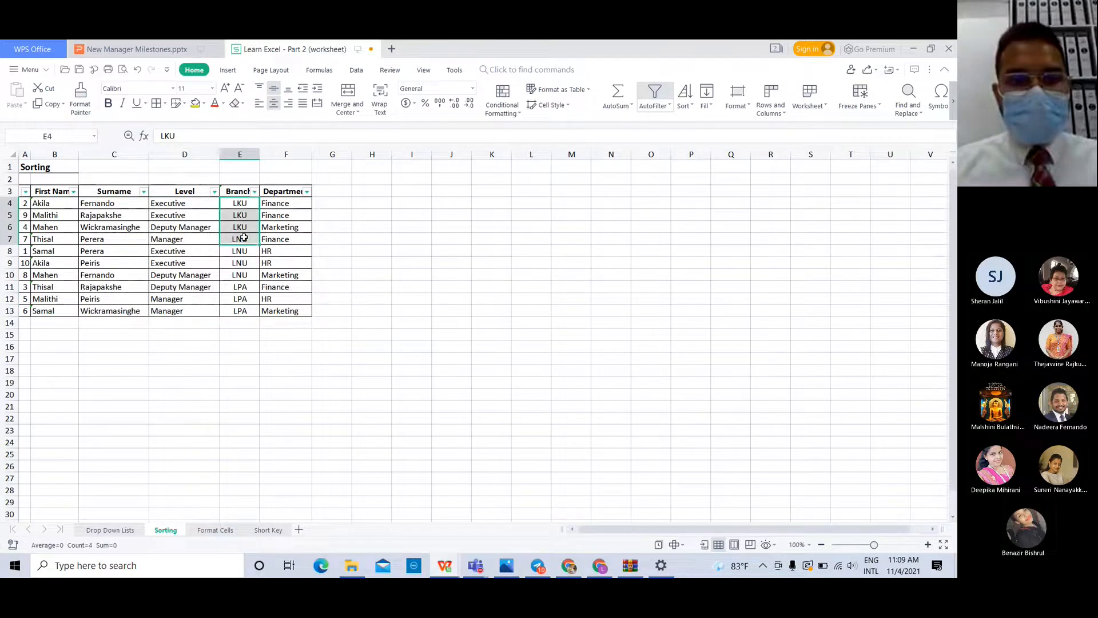
click(287, 205)
click(286, 216)
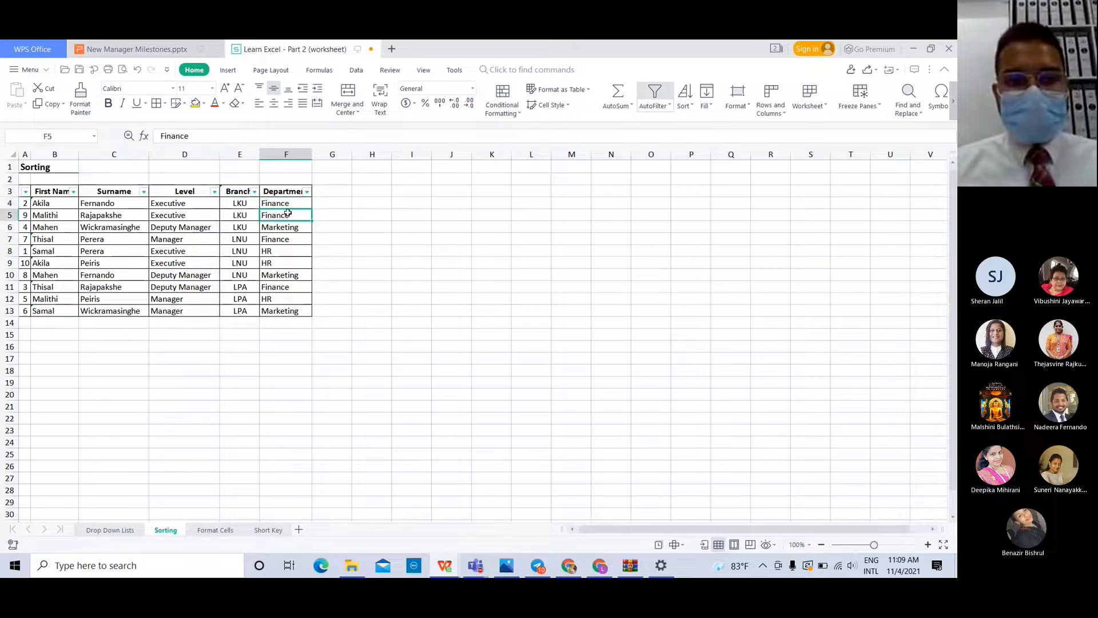
click(278, 227)
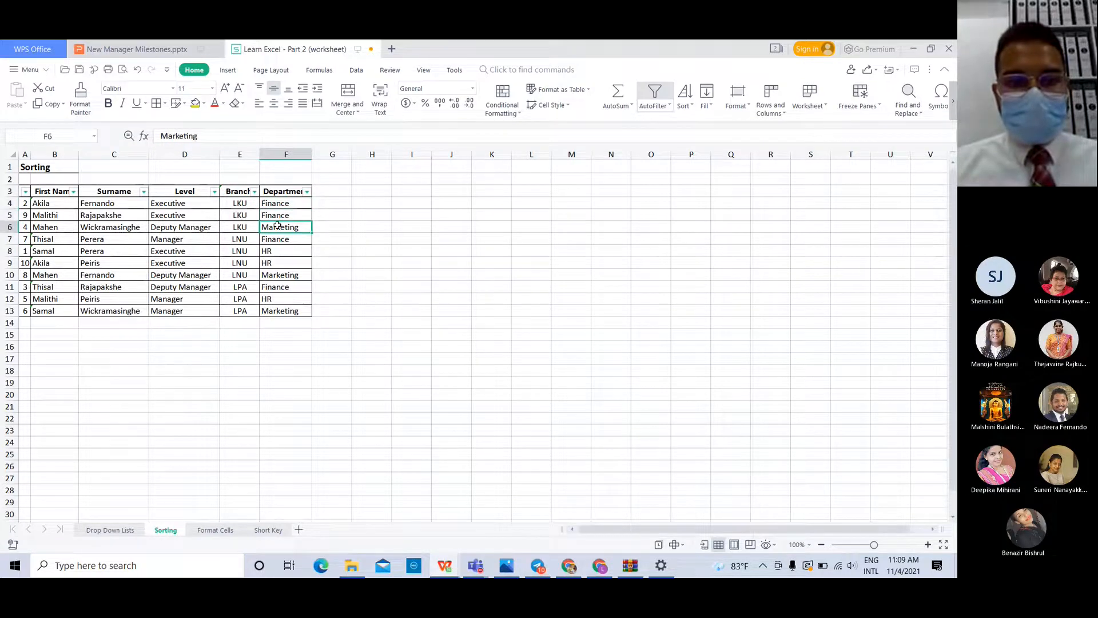
click(249, 240)
click(272, 241)
click(274, 252)
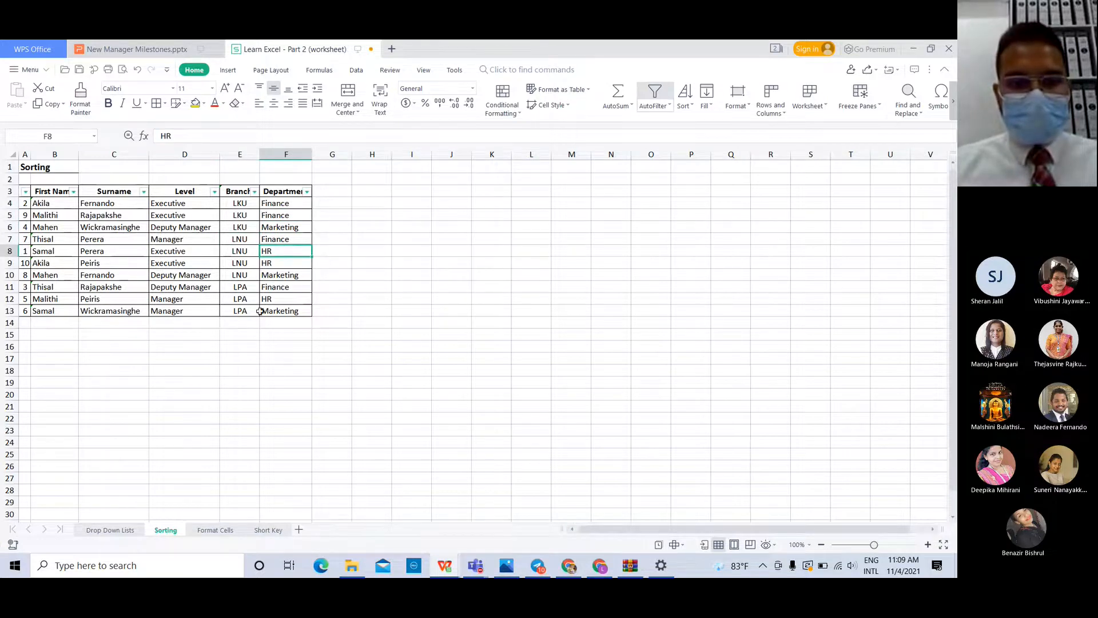
click(282, 288)
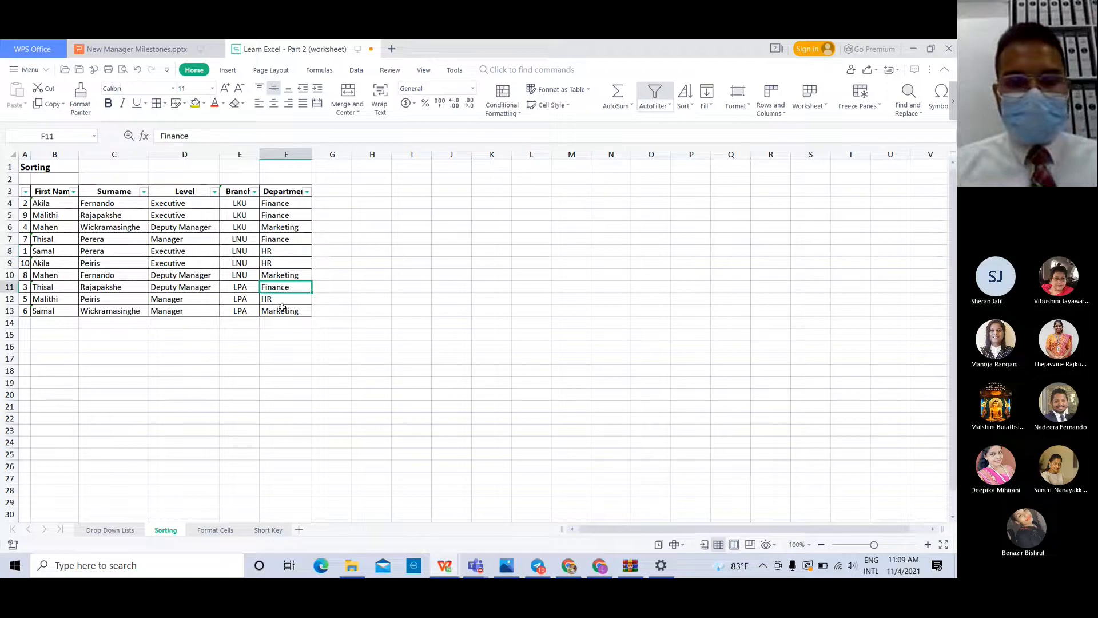
click(292, 276)
click(288, 253)
click(196, 241)
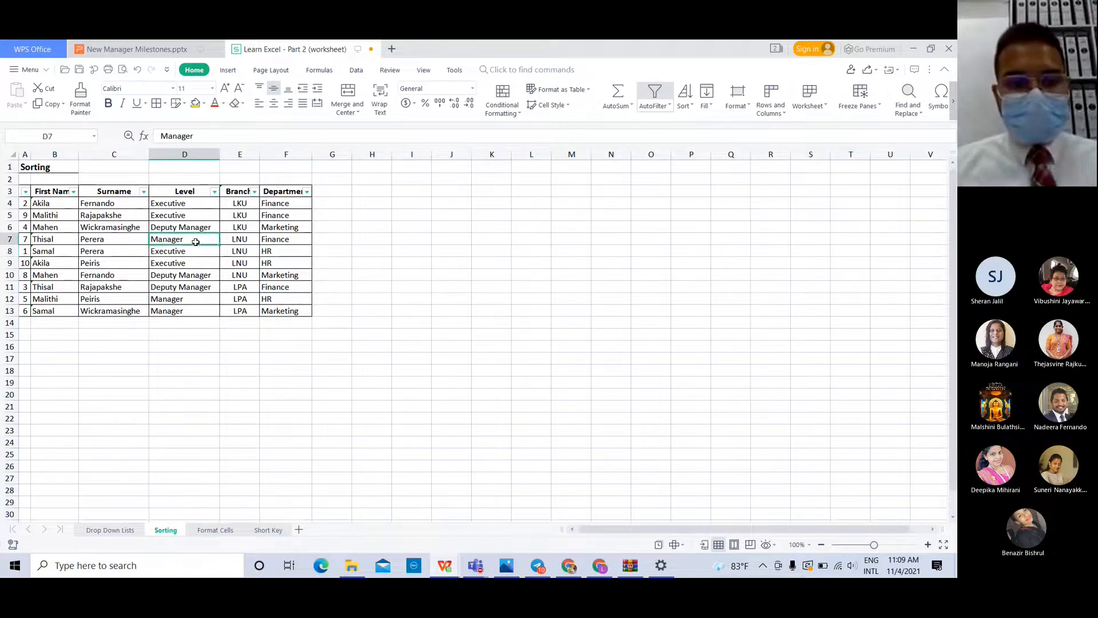
click(201, 255)
click(201, 225)
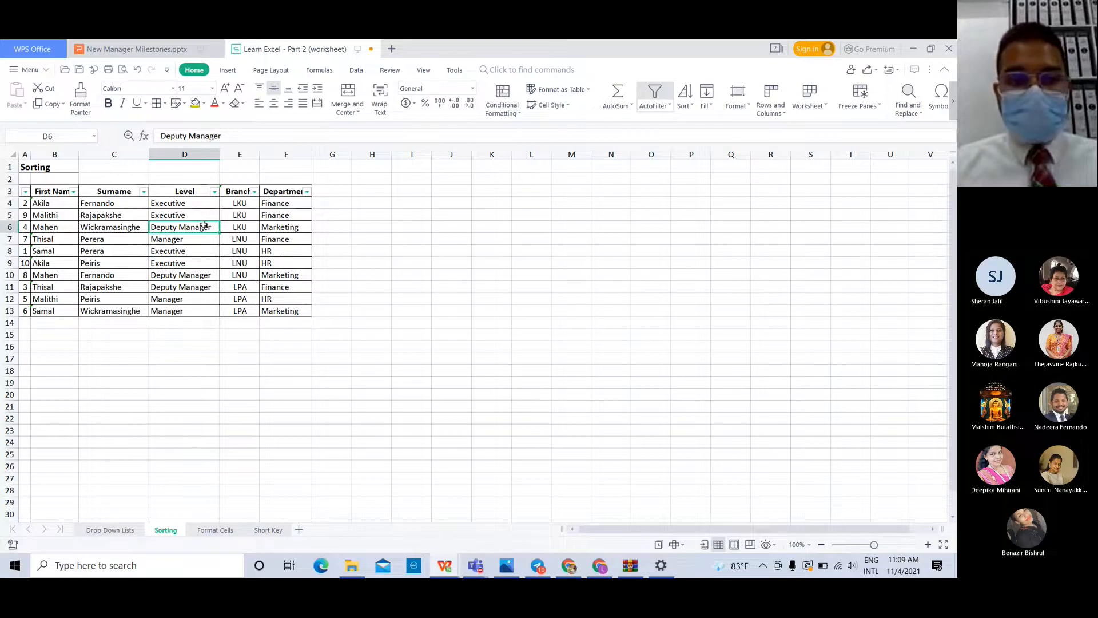
click(188, 239)
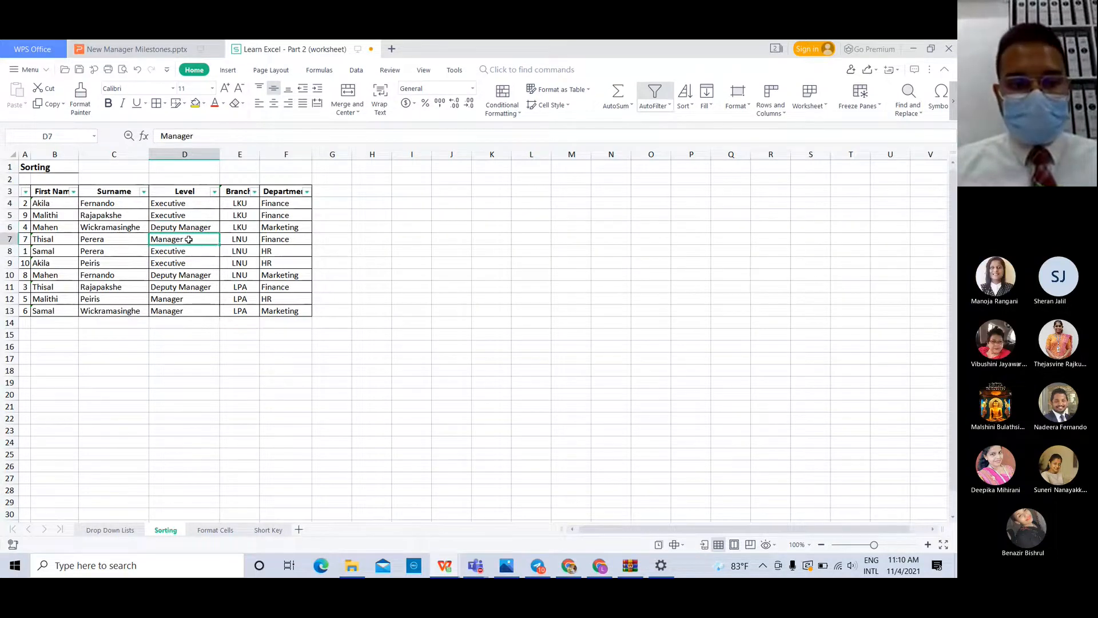
click(197, 274)
Set the Level to Executive in cell D12 and to Deputy Manager in cell D5
click(184, 302)
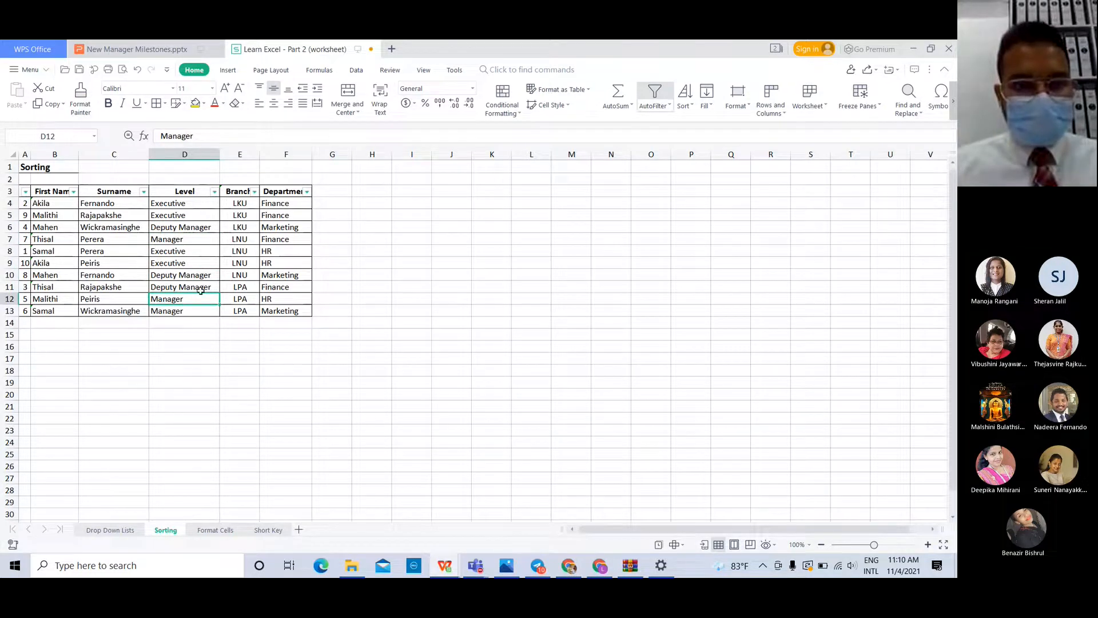
text(Executive)
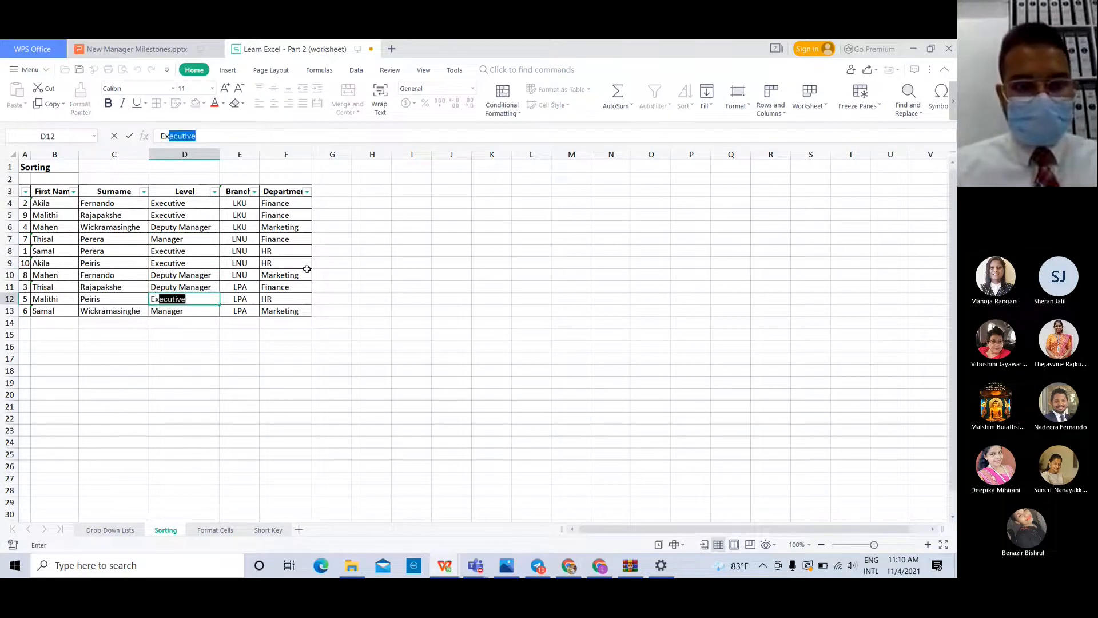
key(Return)
click(186, 215)
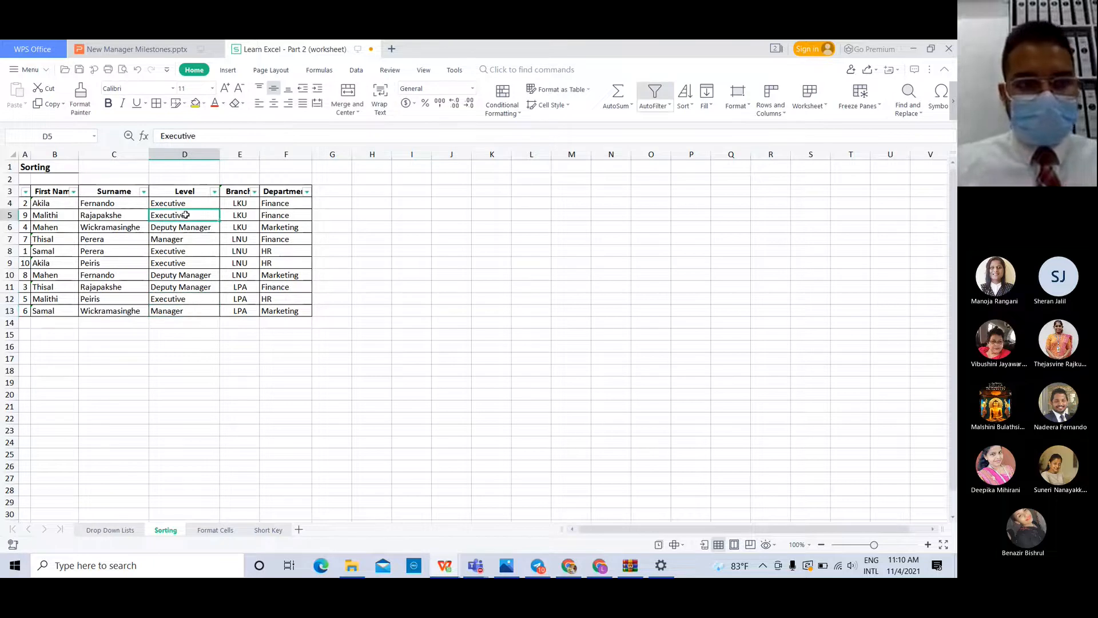
text(De)
key(Return)
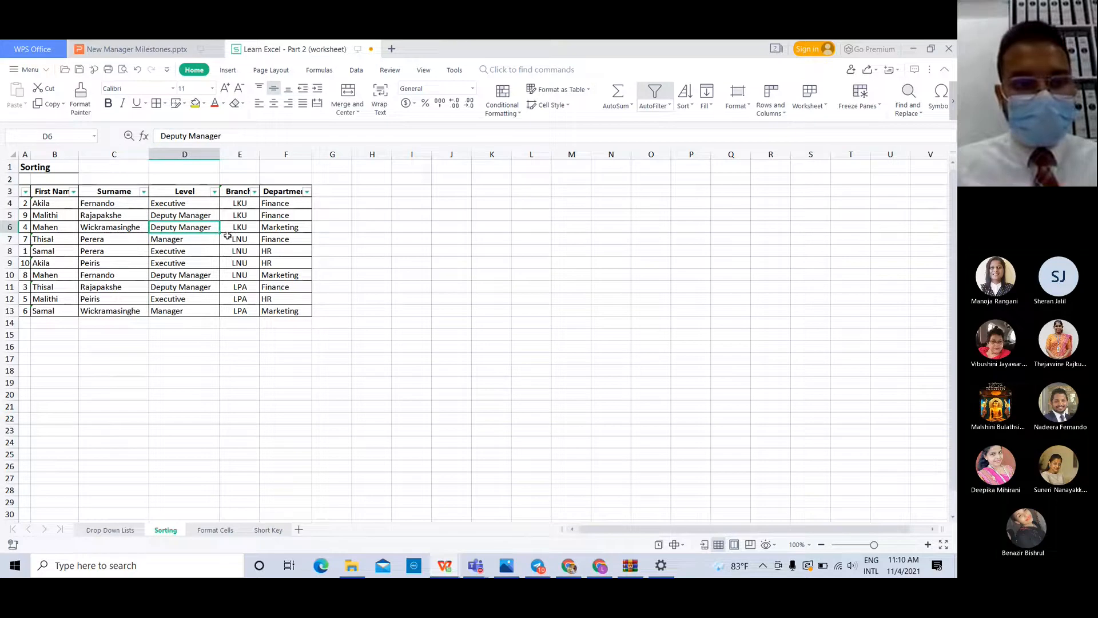
Set the Level to Deputy Manager in cell D4 and to Executive in cell D5
click(199, 205)
text(De)
key(Return)
key(alt+Down)
text(Ex)
click(199, 206)
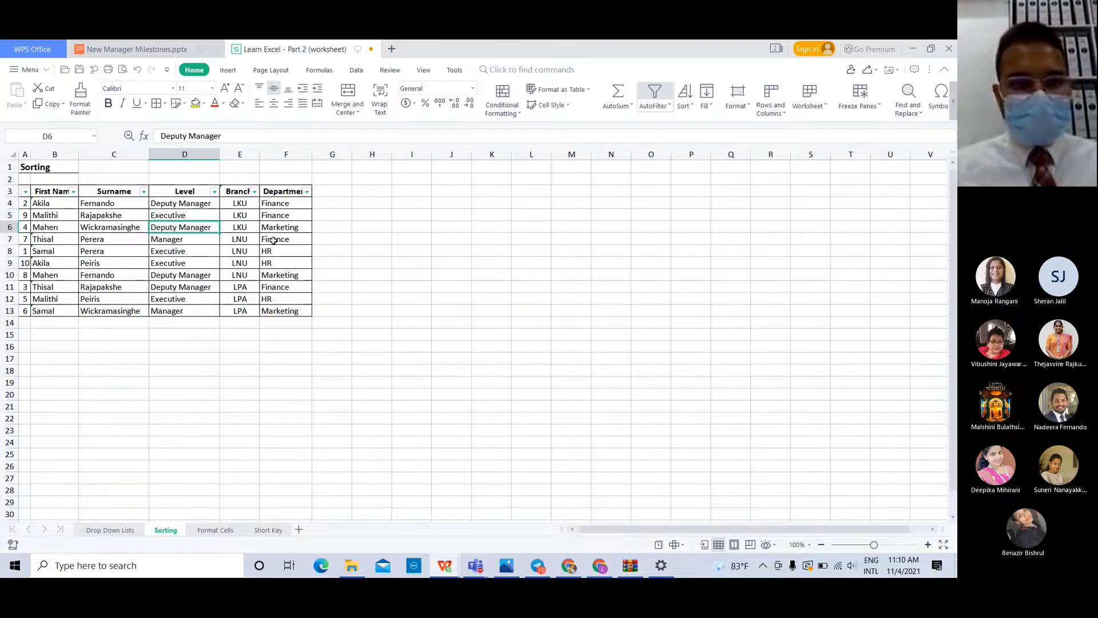
Add a third custom sort level by the Level column below the Department level
click(210, 213)
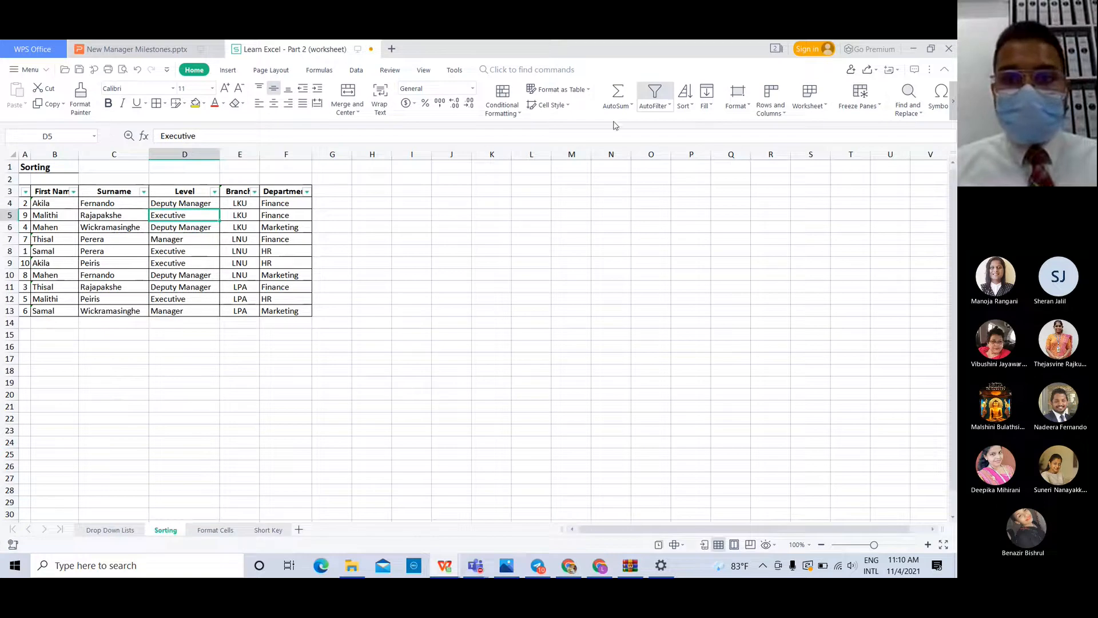
click(692, 107)
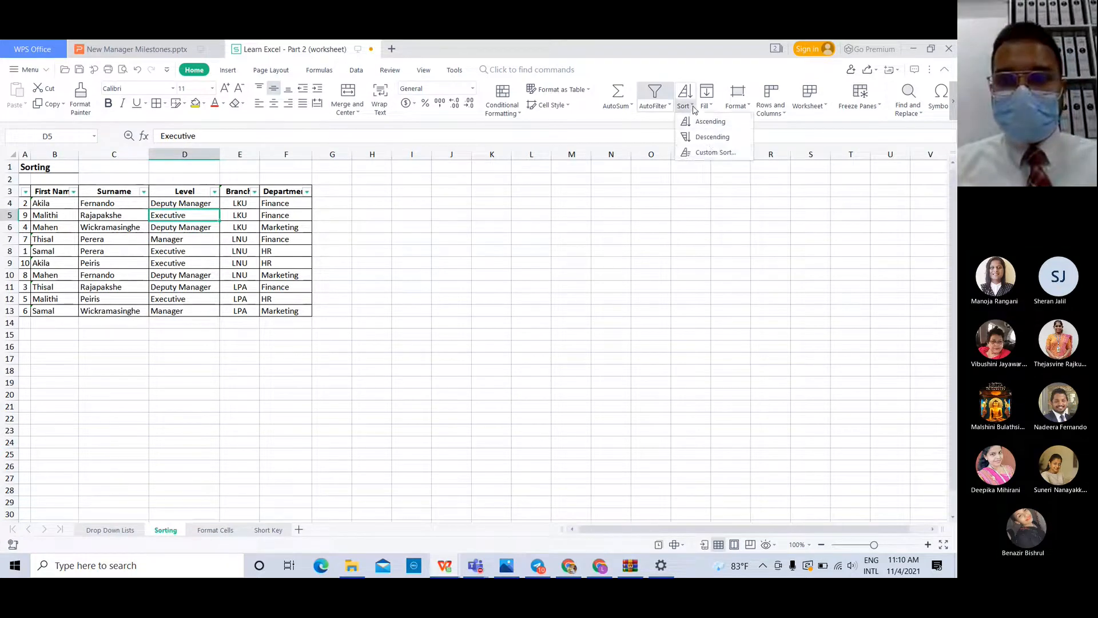
click(711, 150)
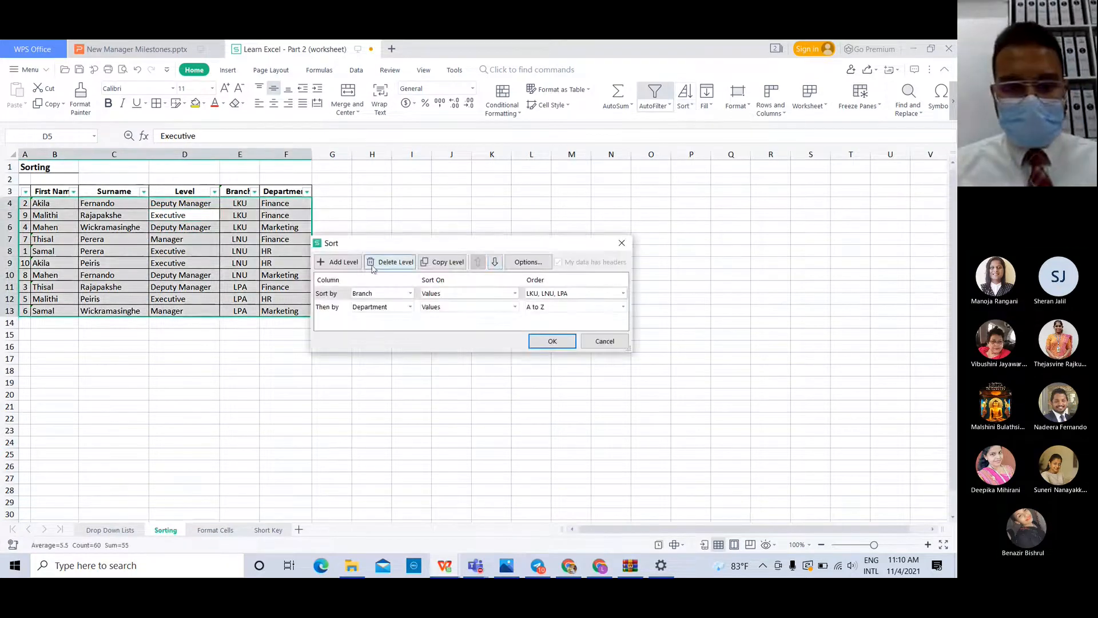
click(352, 263)
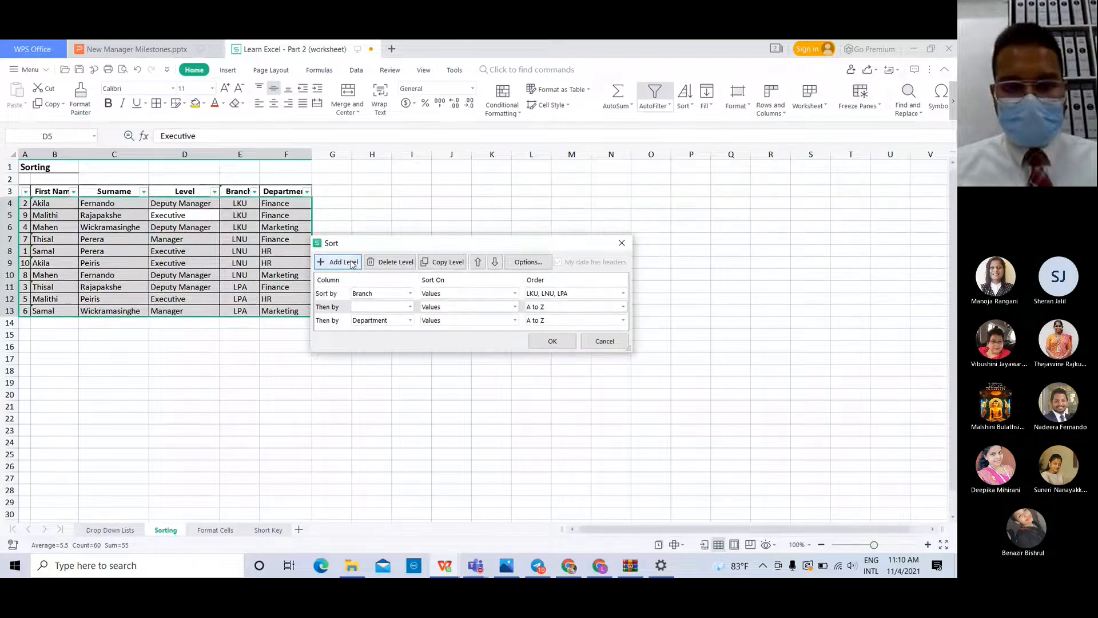
click(394, 262)
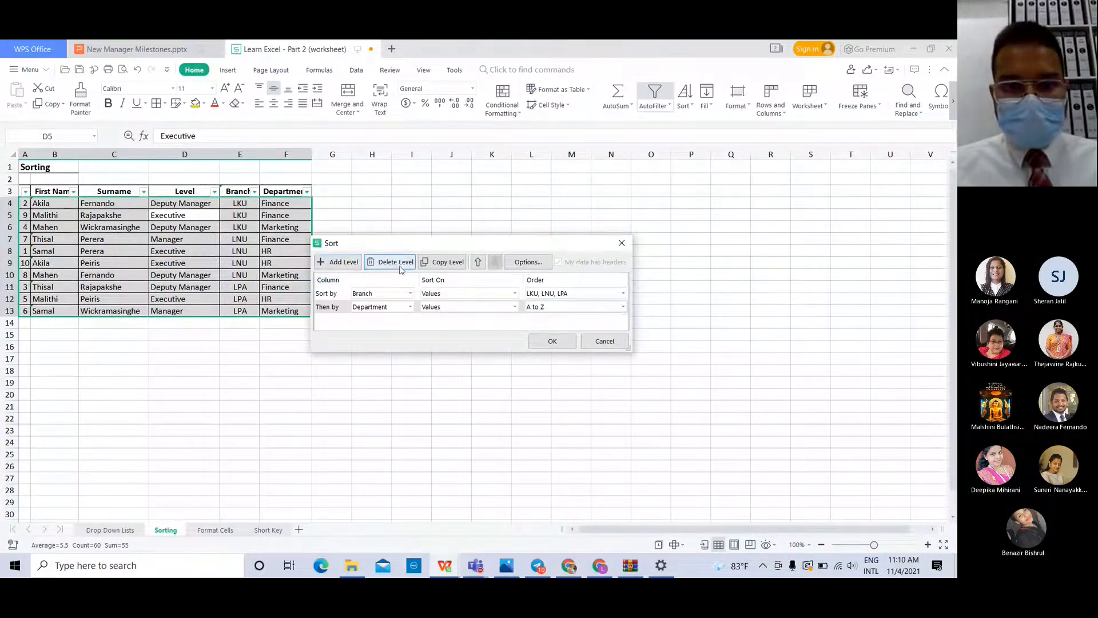
click(338, 296)
click(423, 308)
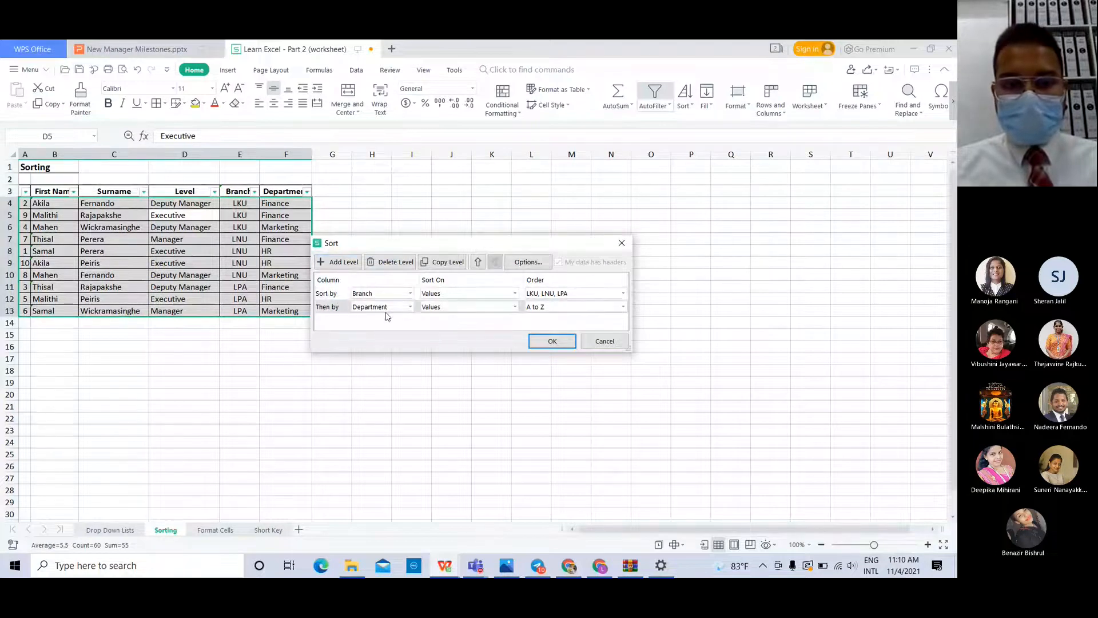
click(355, 266)
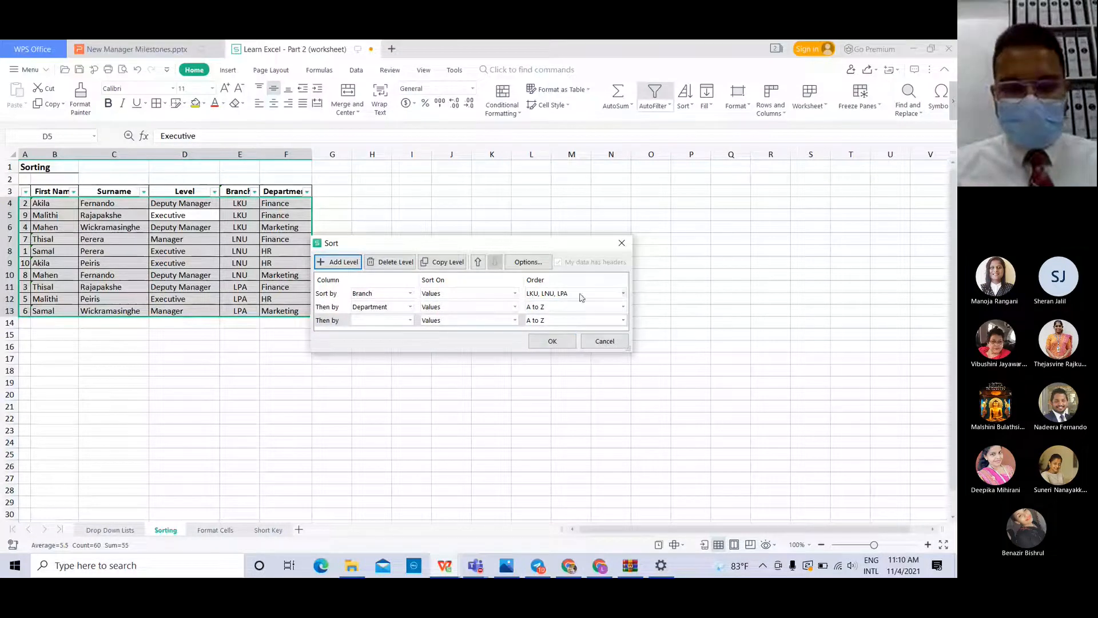
click(410, 320)
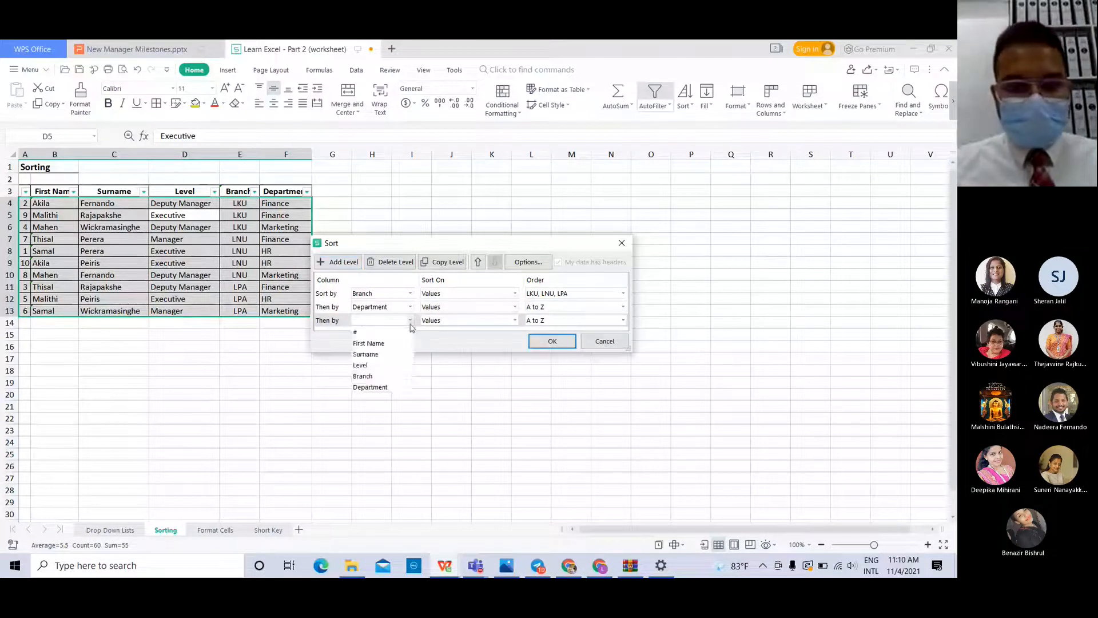
click(378, 366)
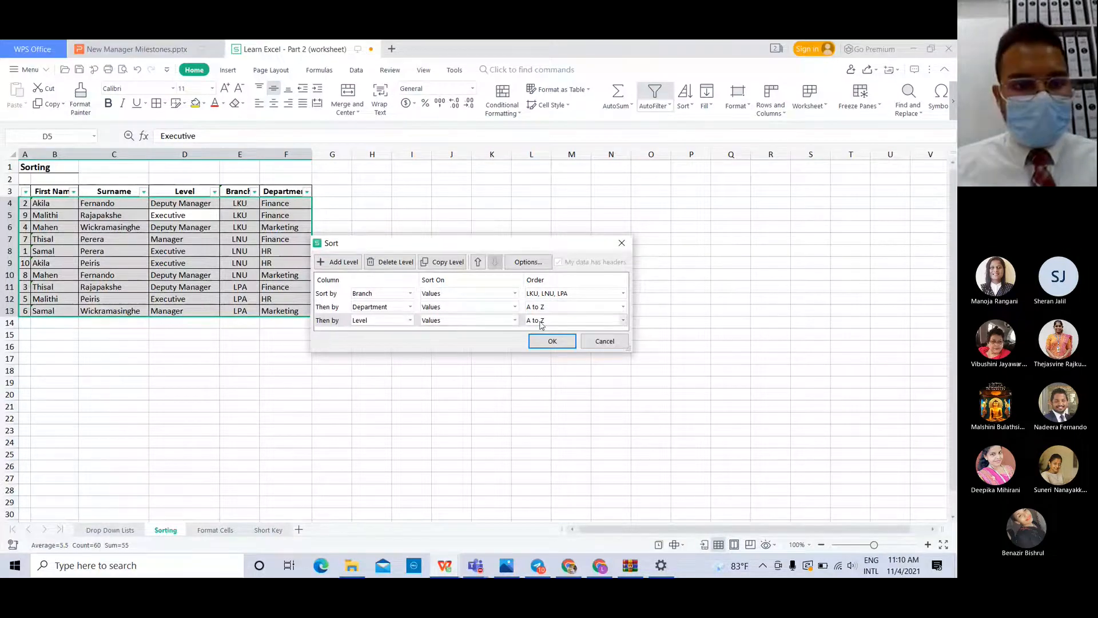
Order the Level sort level by a new custom list of Executive, Deputy Manager, Manager, and apply the sort
click(623, 320)
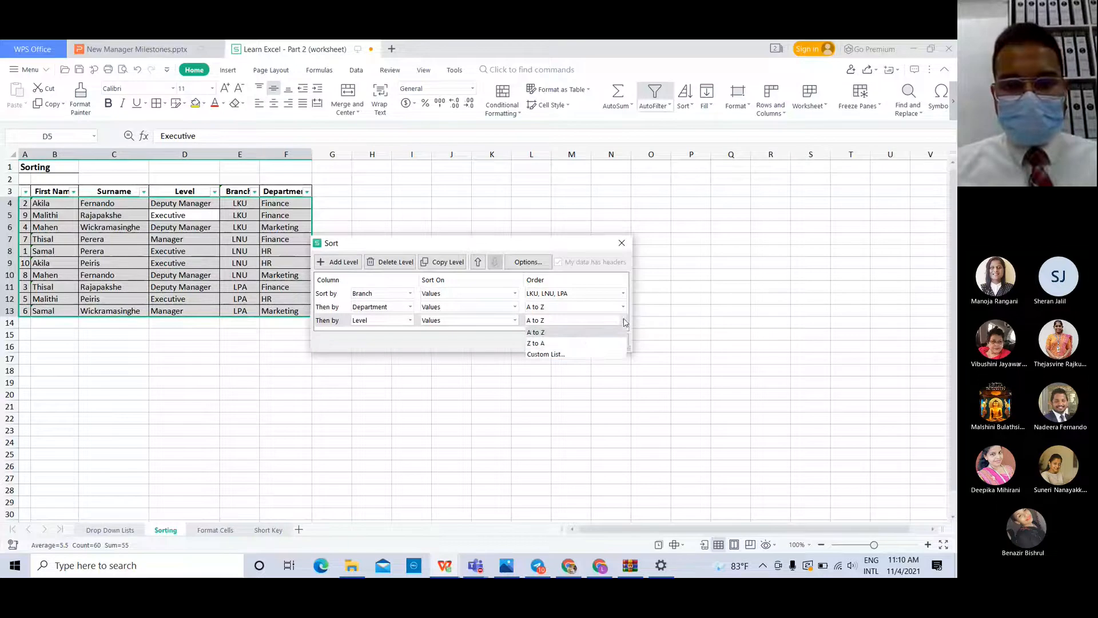
click(570, 355)
text(Executive)
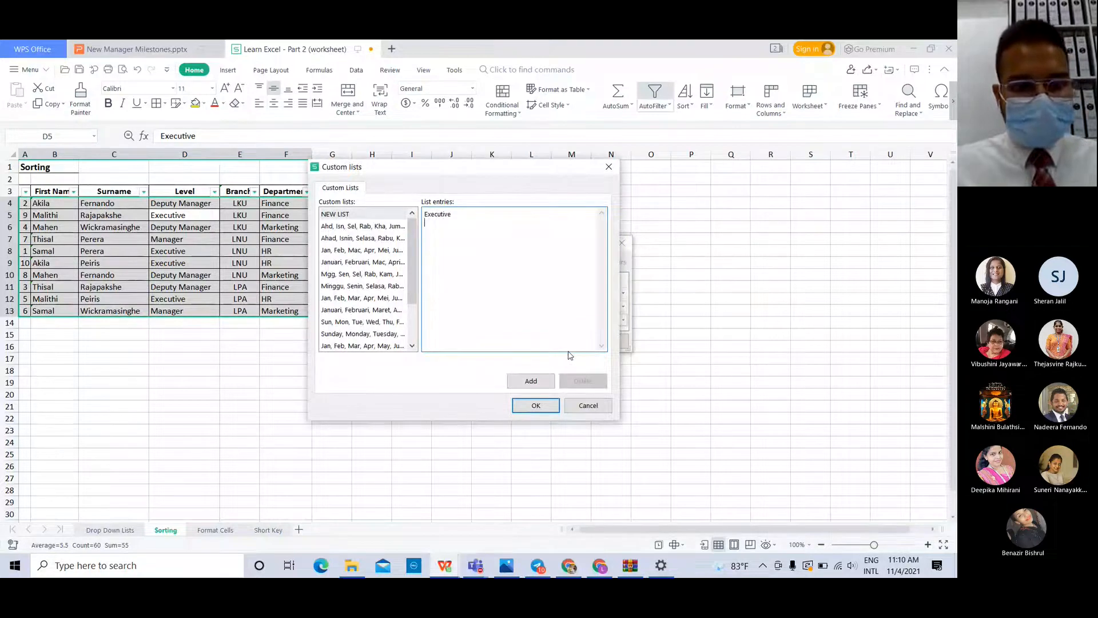
text(ty Manager )
text(Ma)
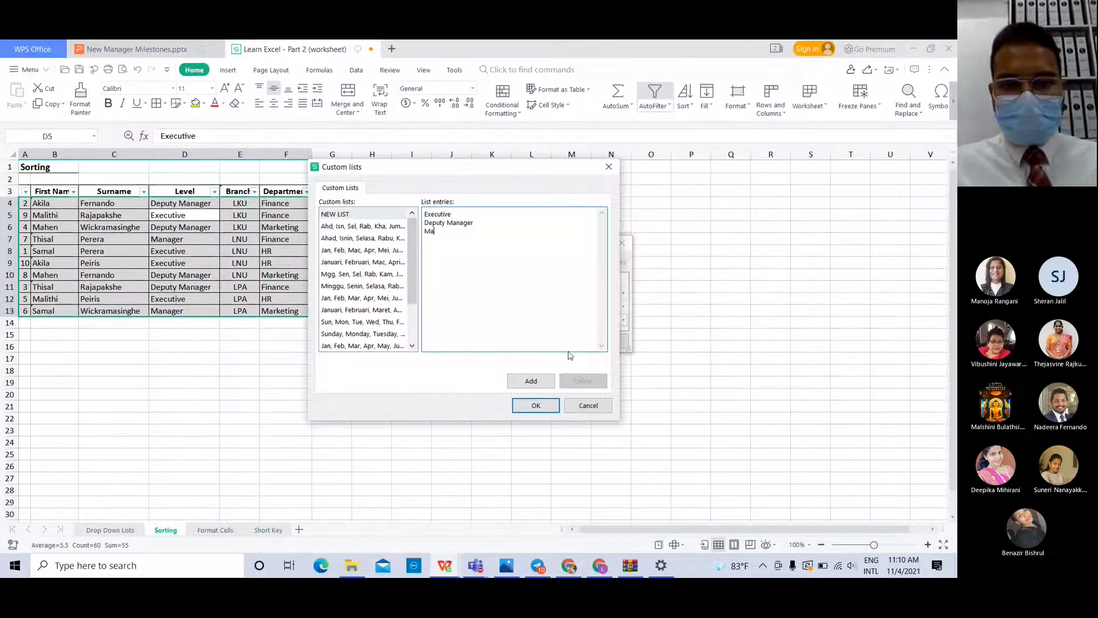
text(nager)
click(532, 381)
click(535, 406)
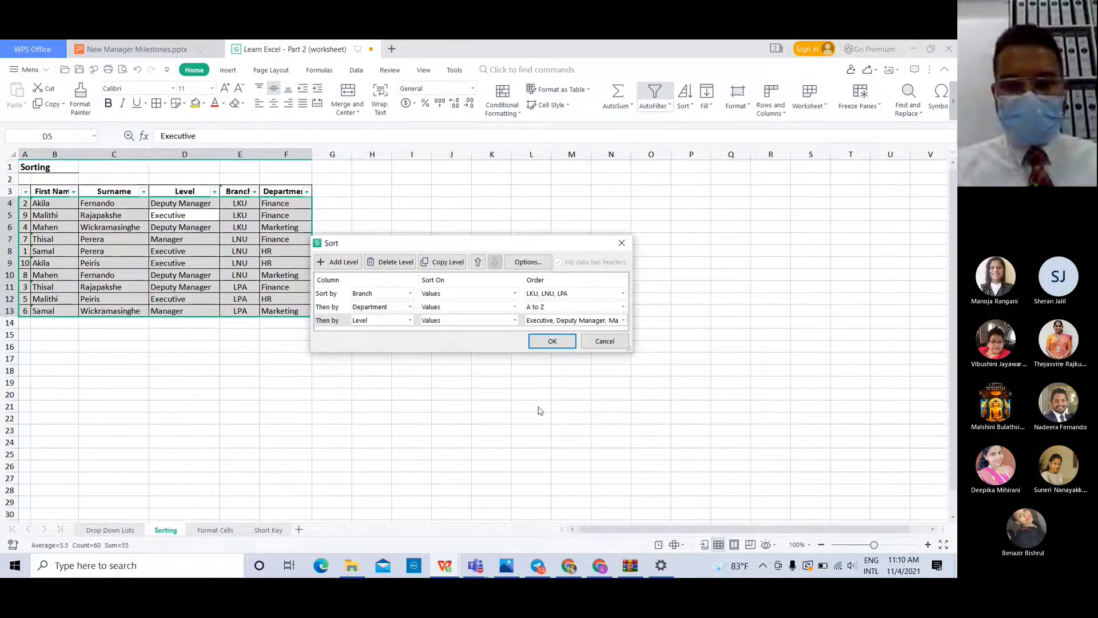
click(553, 341)
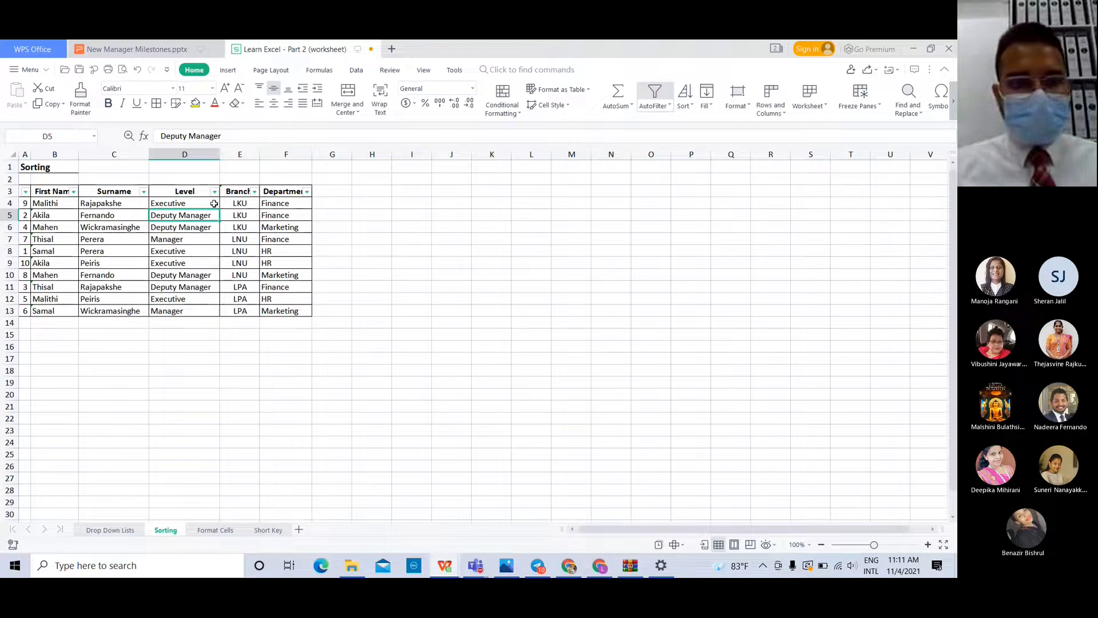
Examine the order of Branch, Department and Level in the sorted LKU rows
click(214, 204)
click(245, 201)
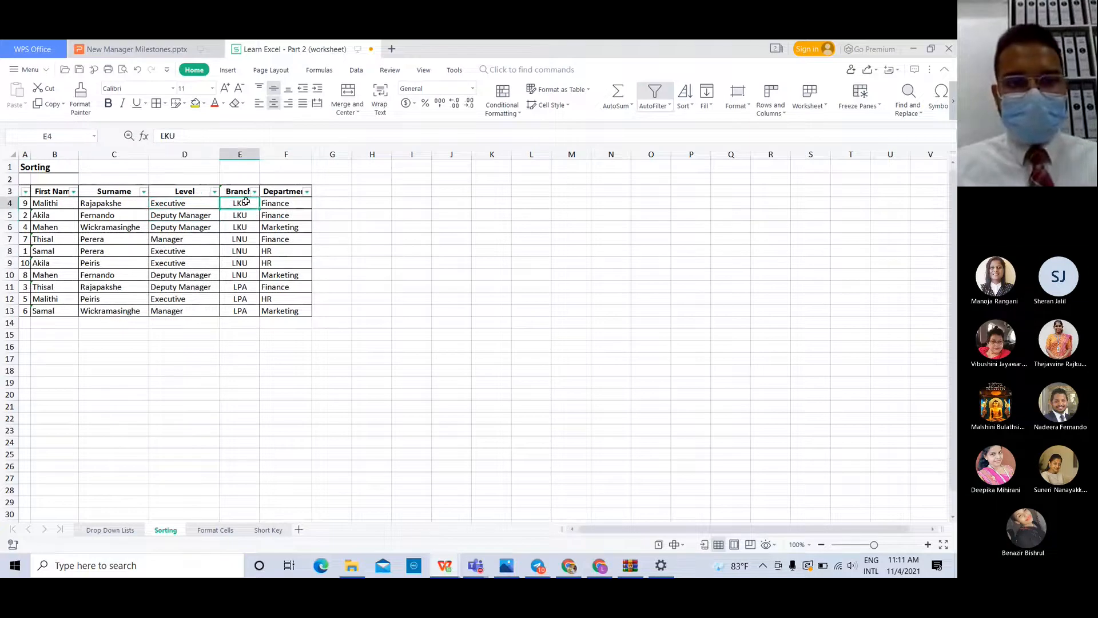
click(251, 225)
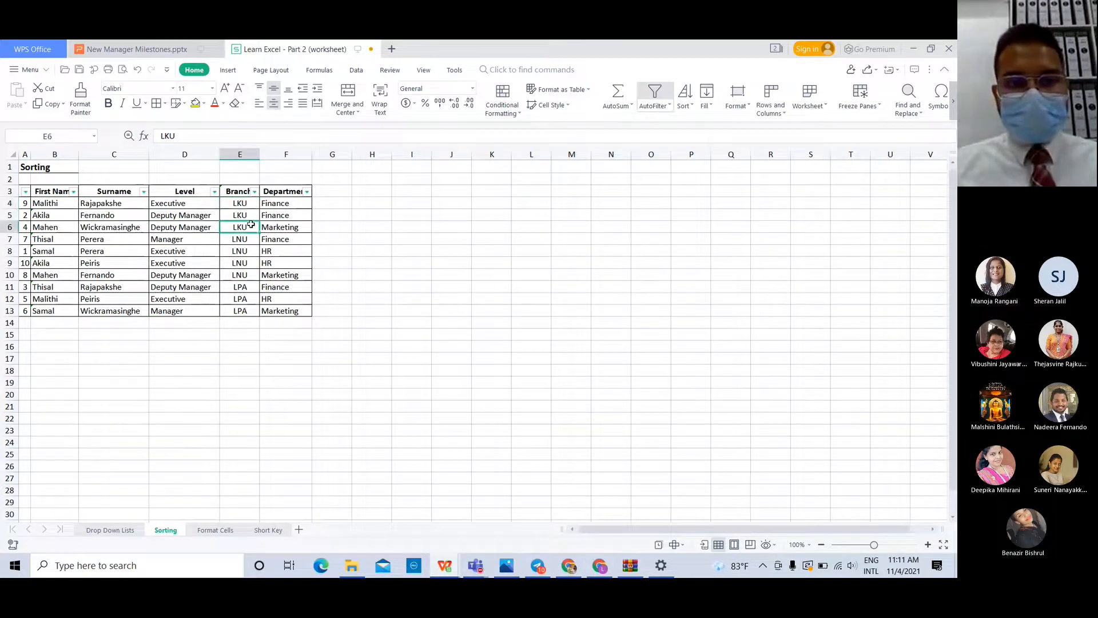
click(278, 203)
click(280, 215)
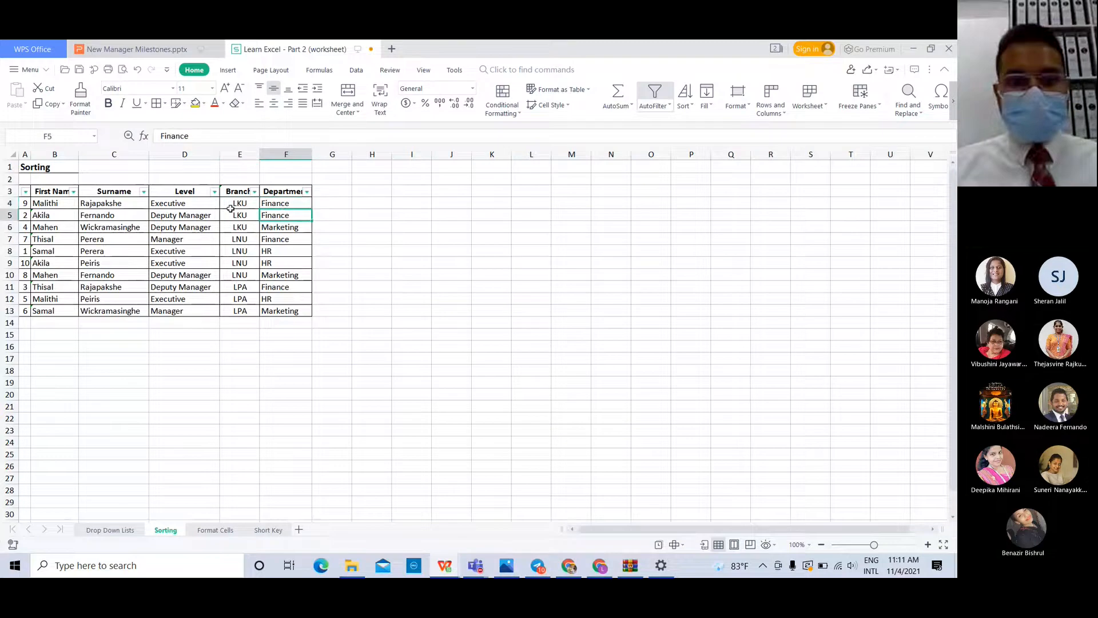
click(201, 205)
click(188, 218)
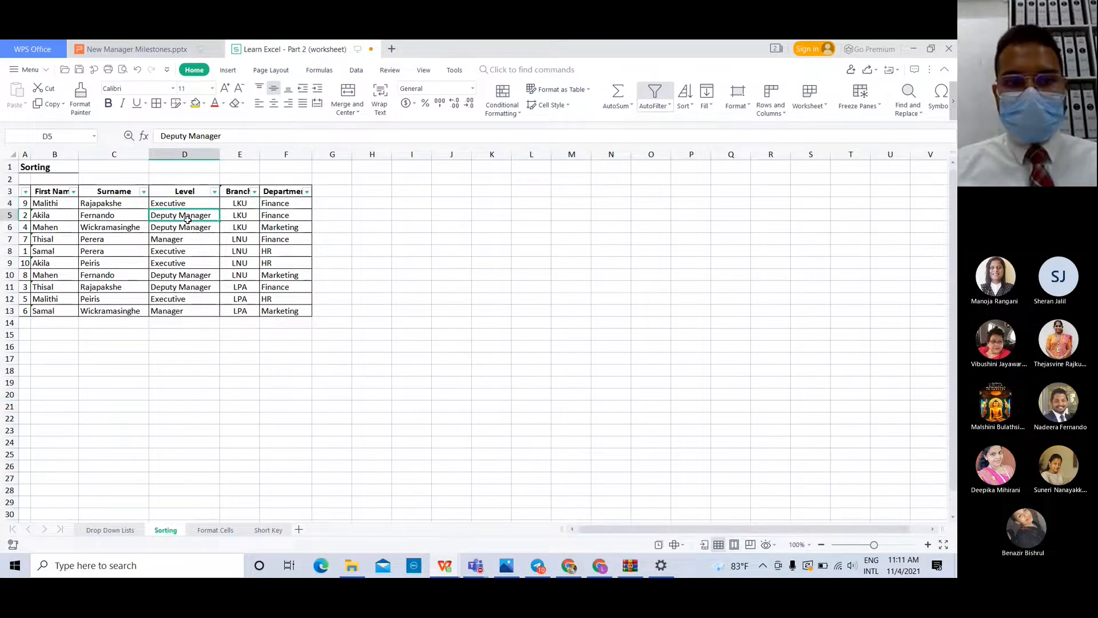
click(189, 224)
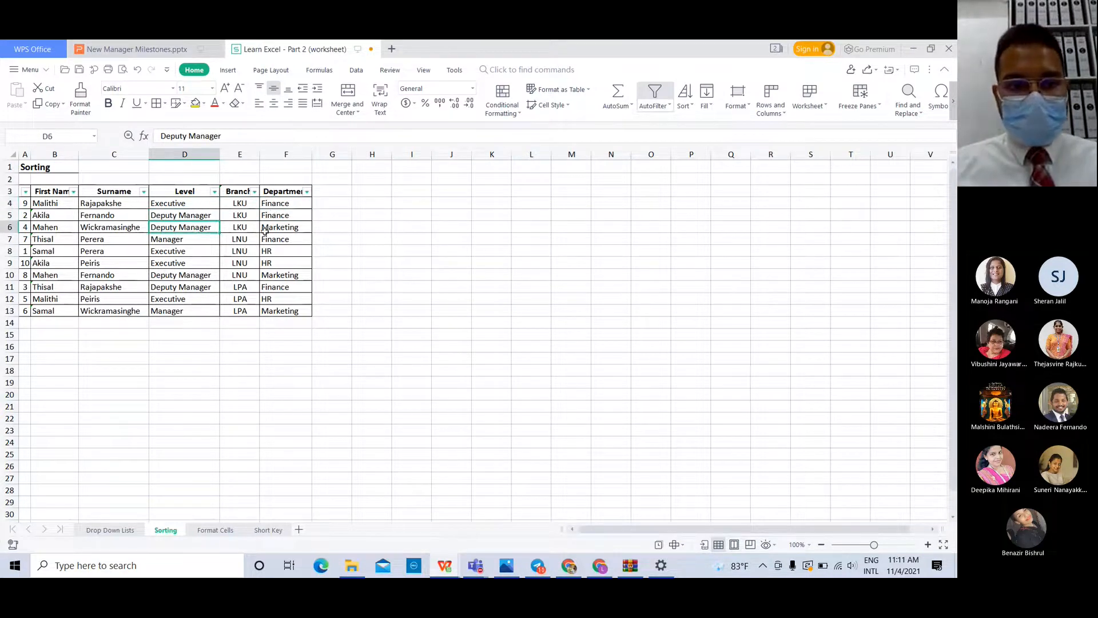
Examine how Department and Level are ordered in the LNU rows and at the start of the LPA rows
click(243, 238)
click(280, 239)
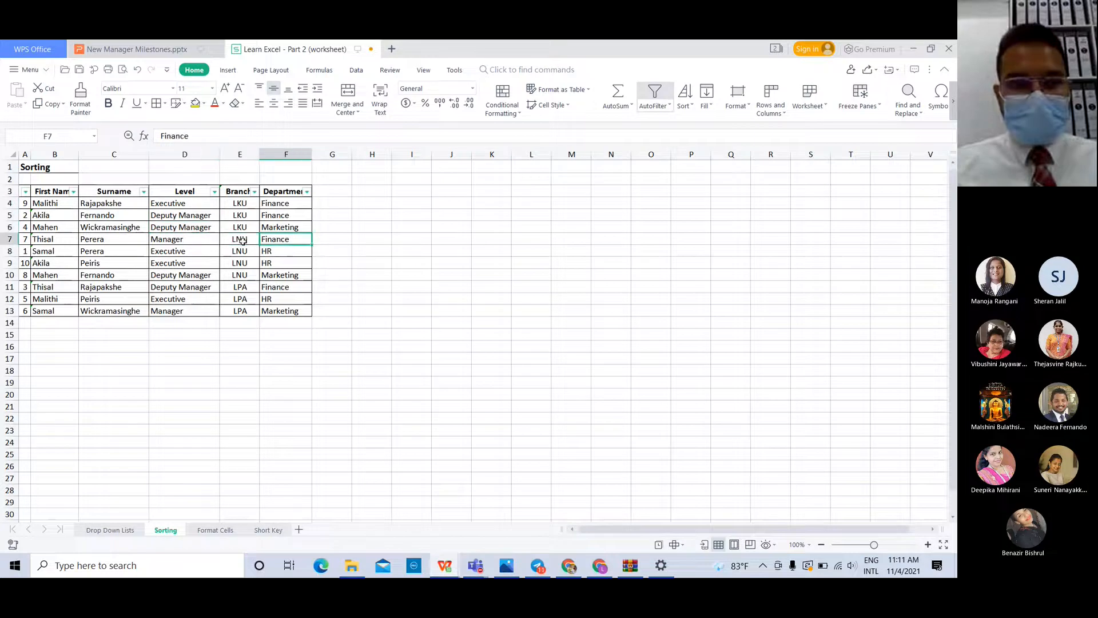
click(197, 240)
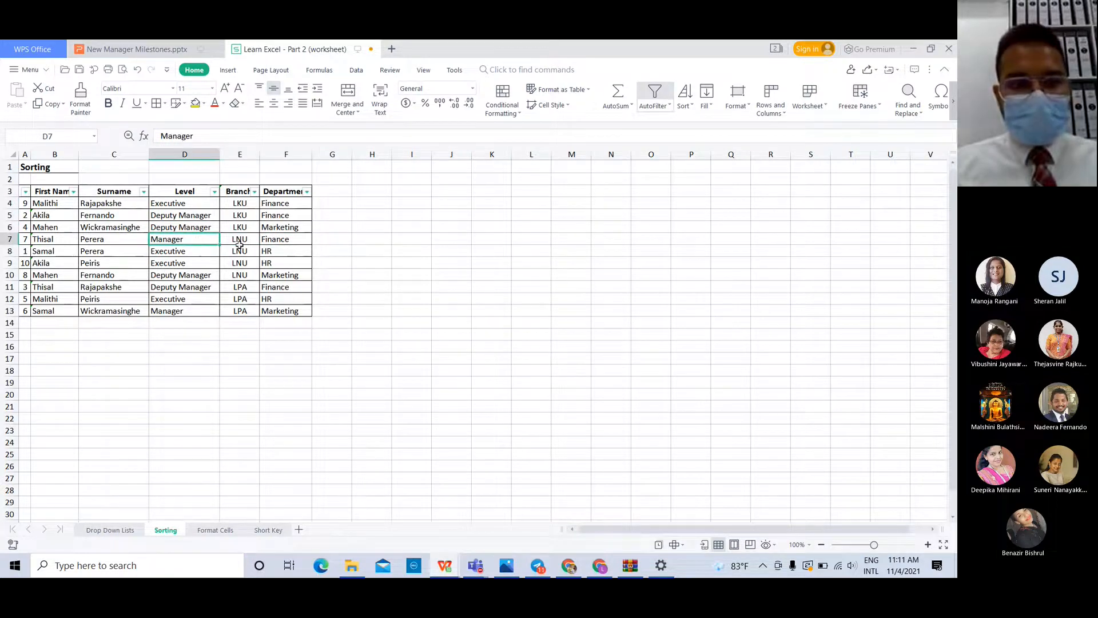
click(292, 238)
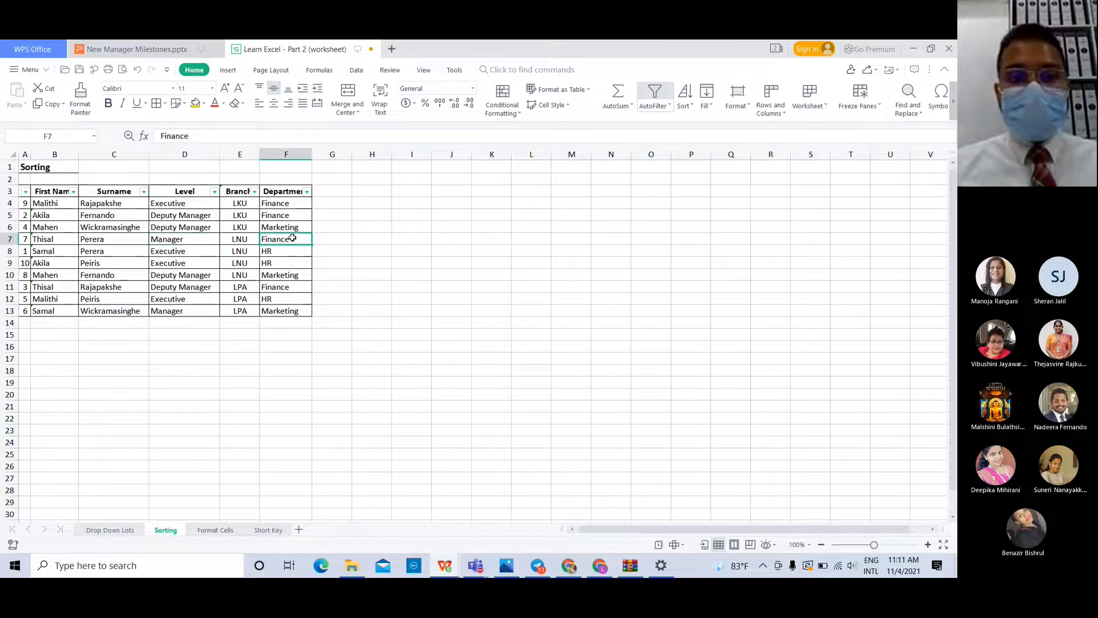
click(286, 250)
click(291, 240)
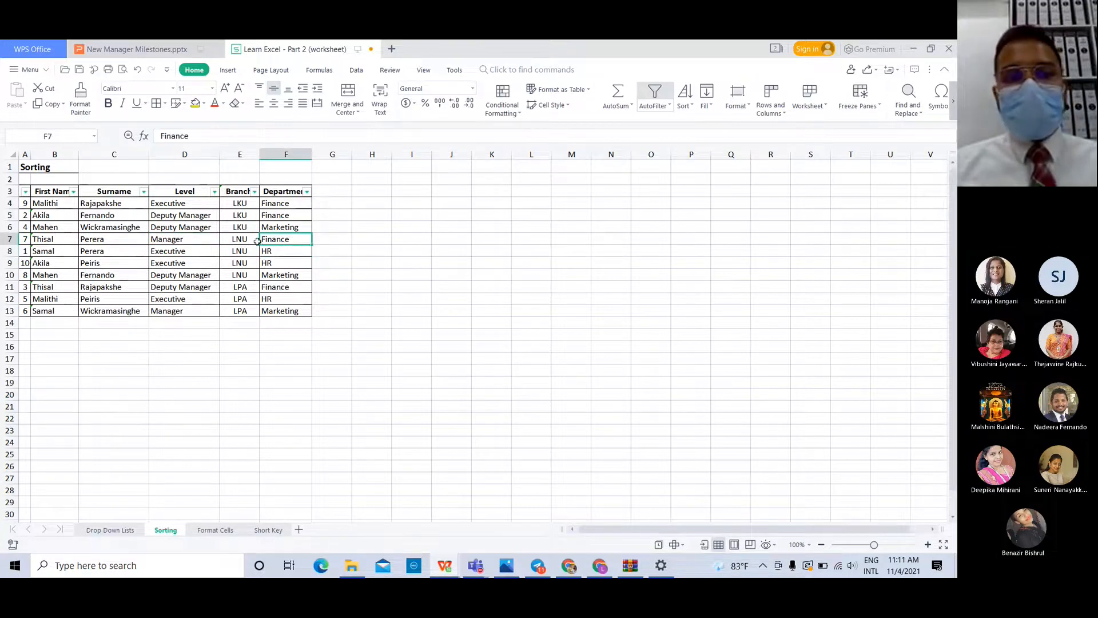
click(196, 239)
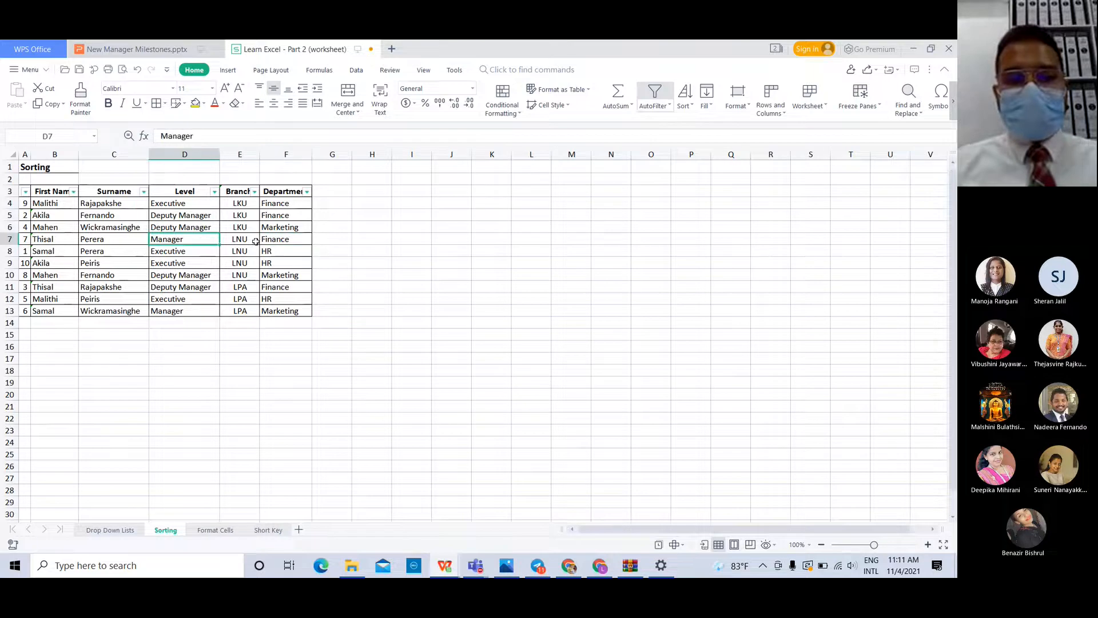
click(185, 248)
click(200, 239)
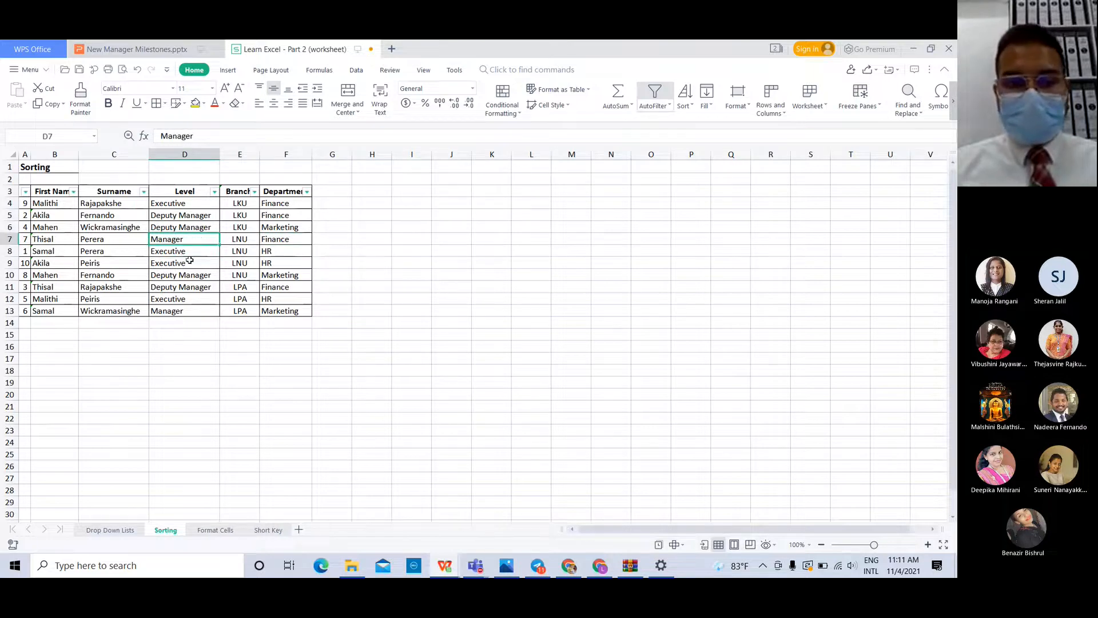
click(188, 253)
click(284, 254)
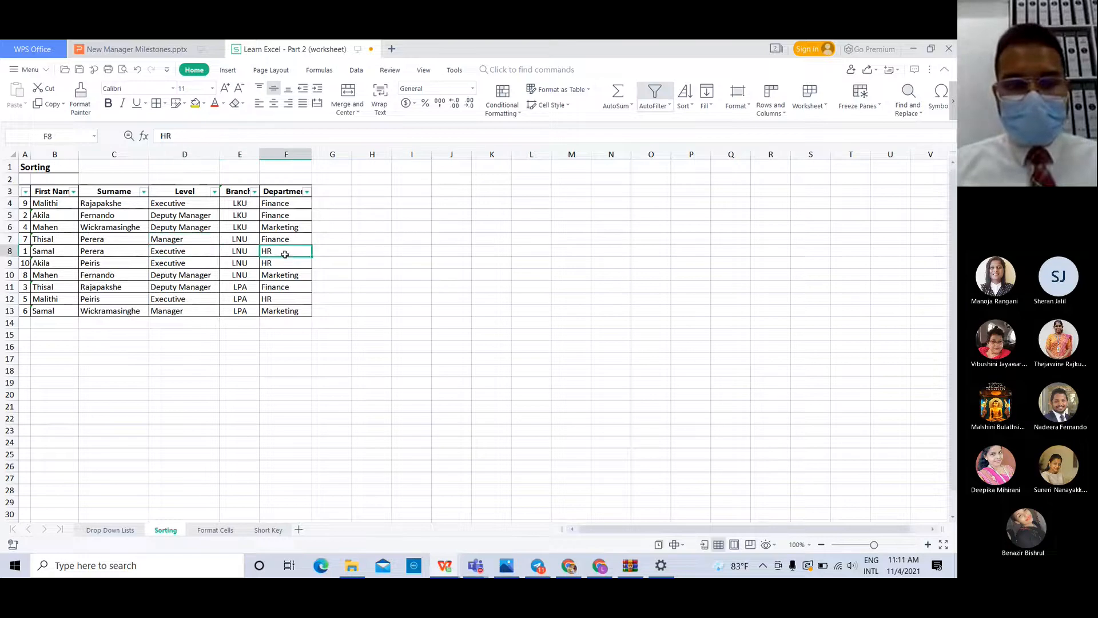
click(194, 264)
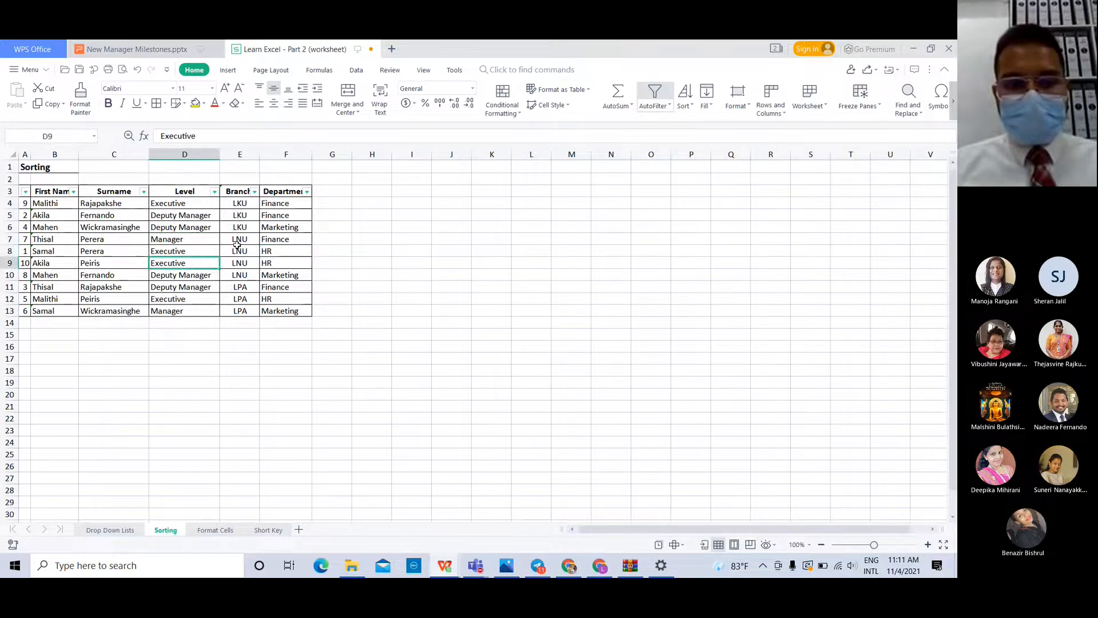
click(207, 277)
key(Right)
key(Right)
click(208, 282)
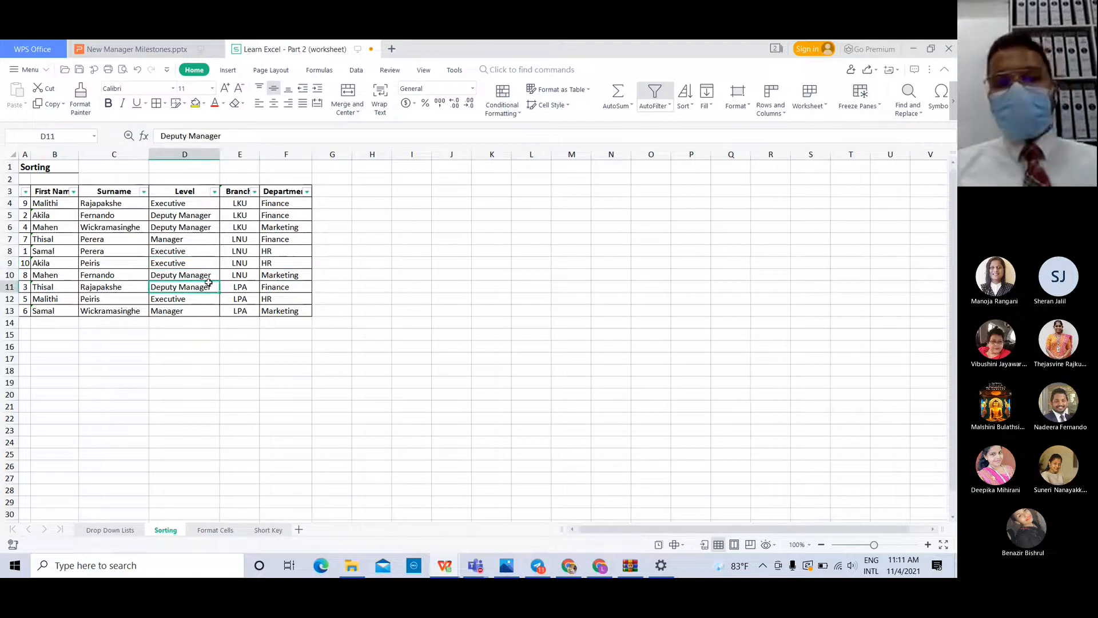
click(90, 262)
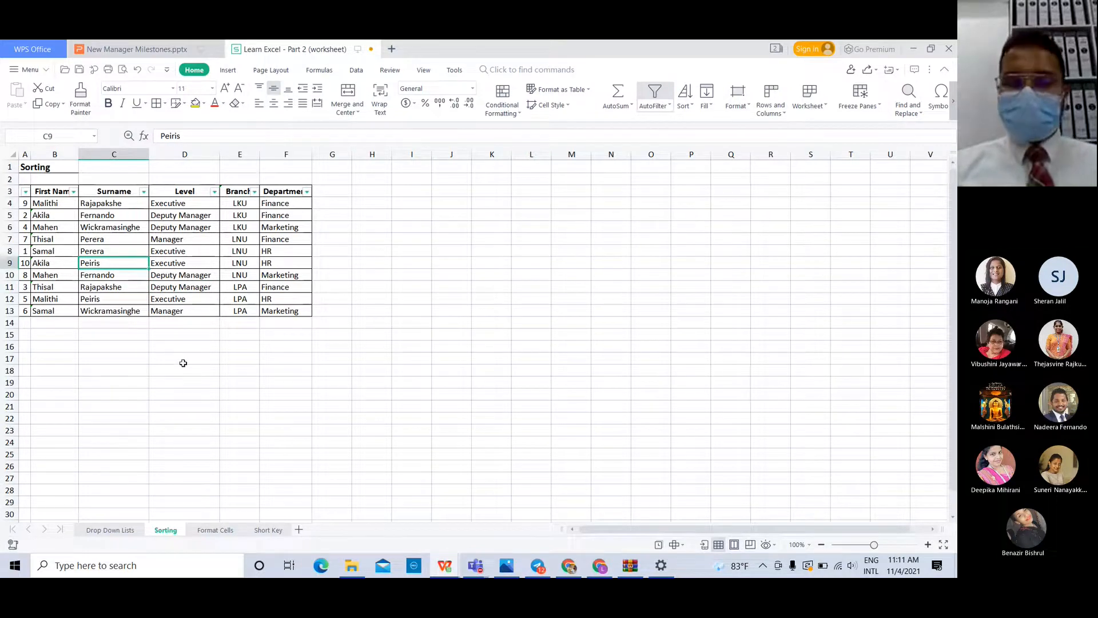
click(158, 278)
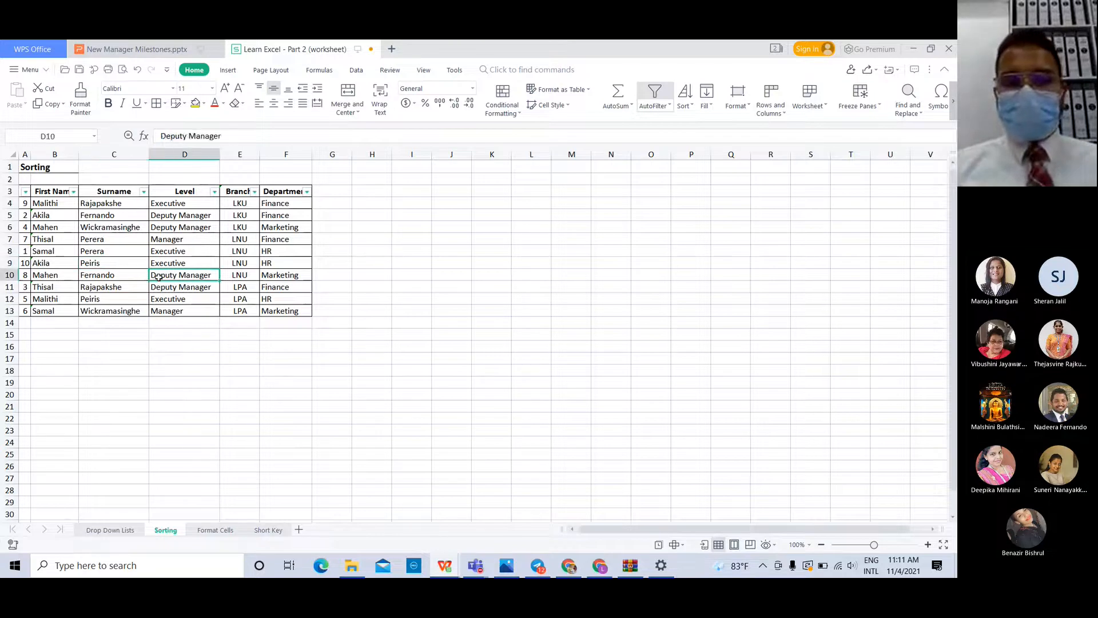
click(190, 255)
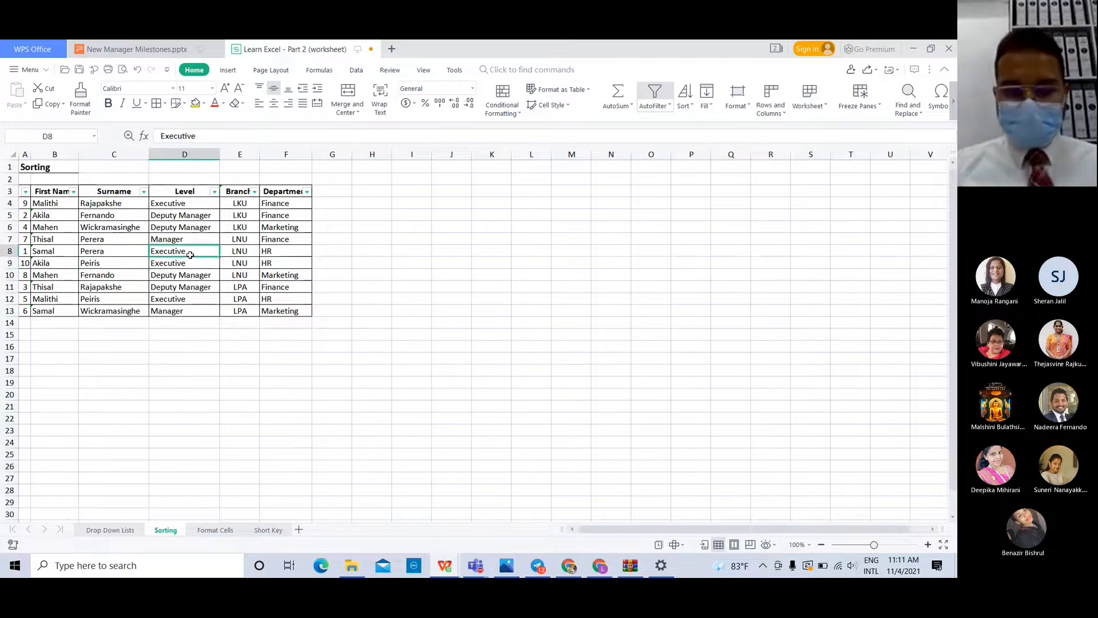
Sort the table in ascending order by the number column A
click(74, 191)
click(249, 223)
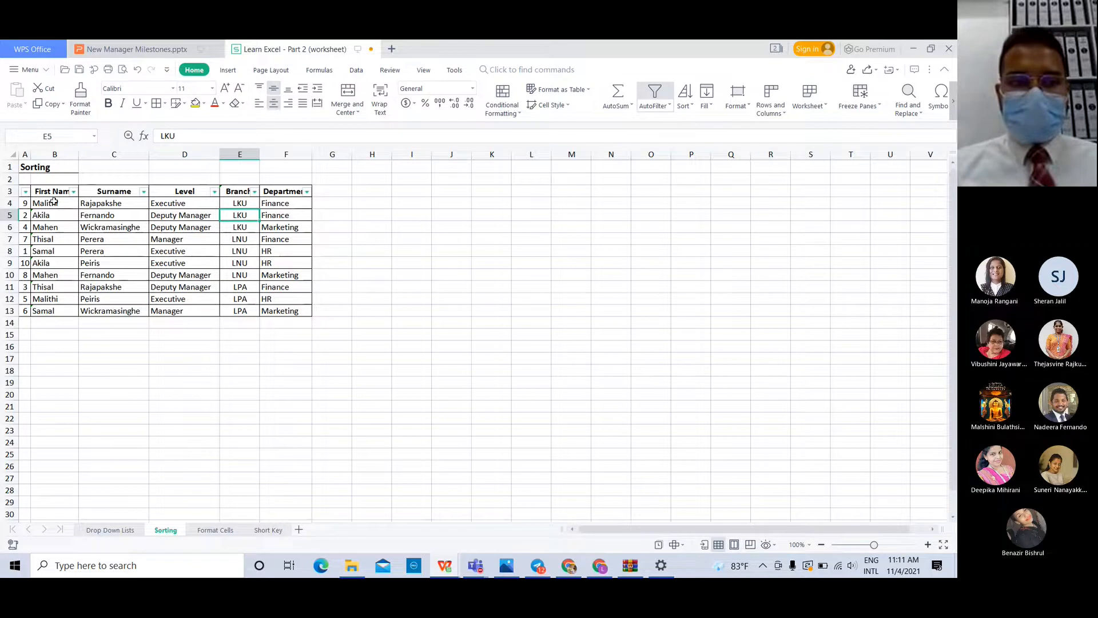
click(26, 192)
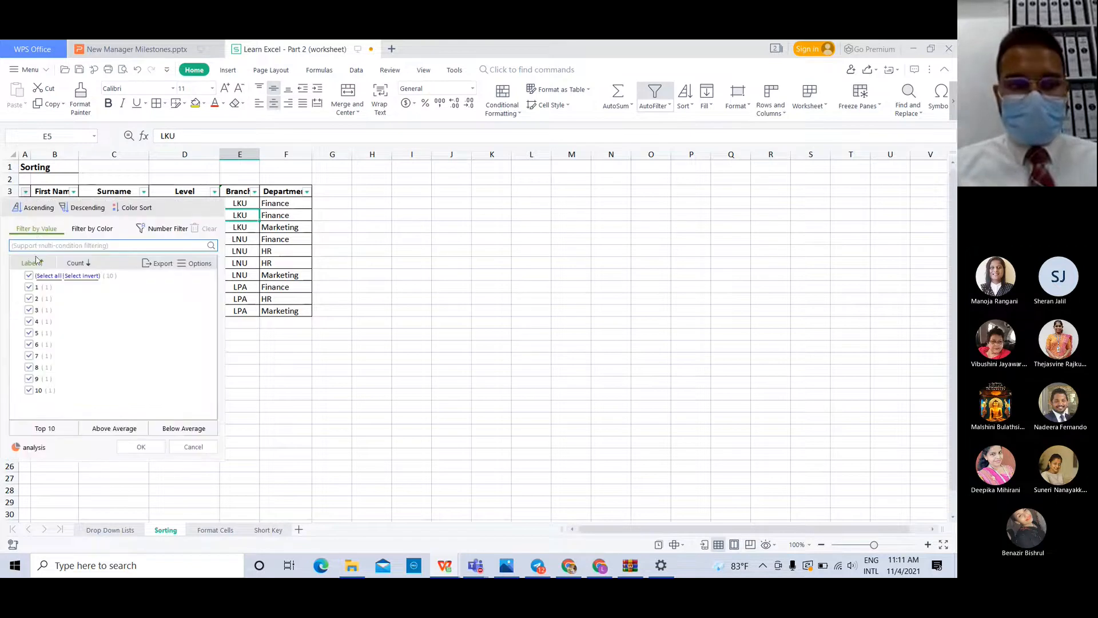
click(35, 208)
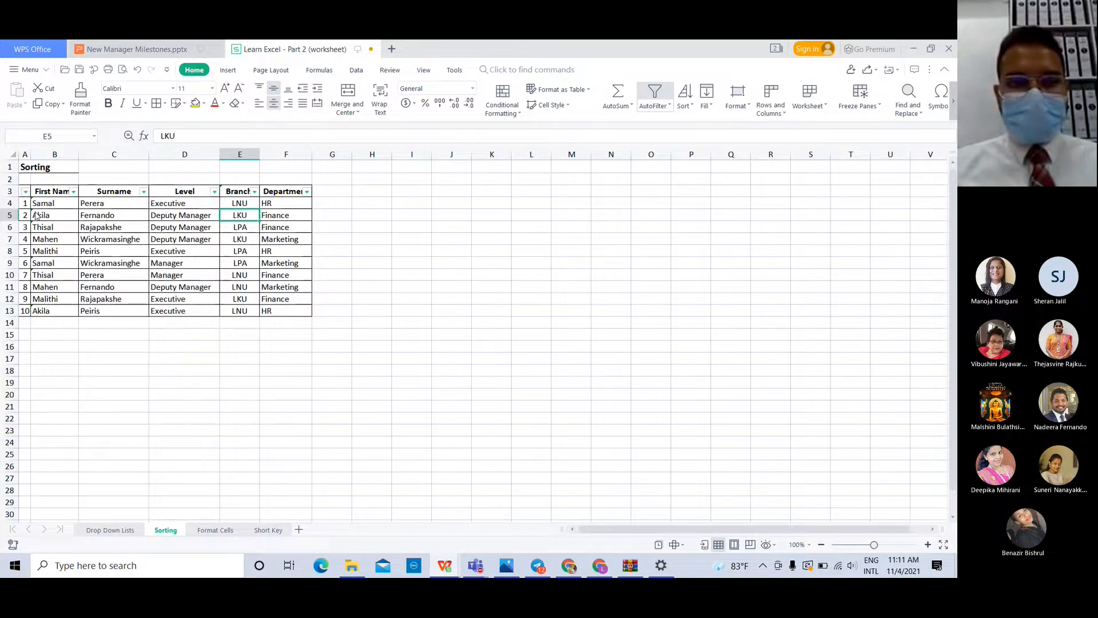
click(249, 237)
click(281, 214)
click(216, 217)
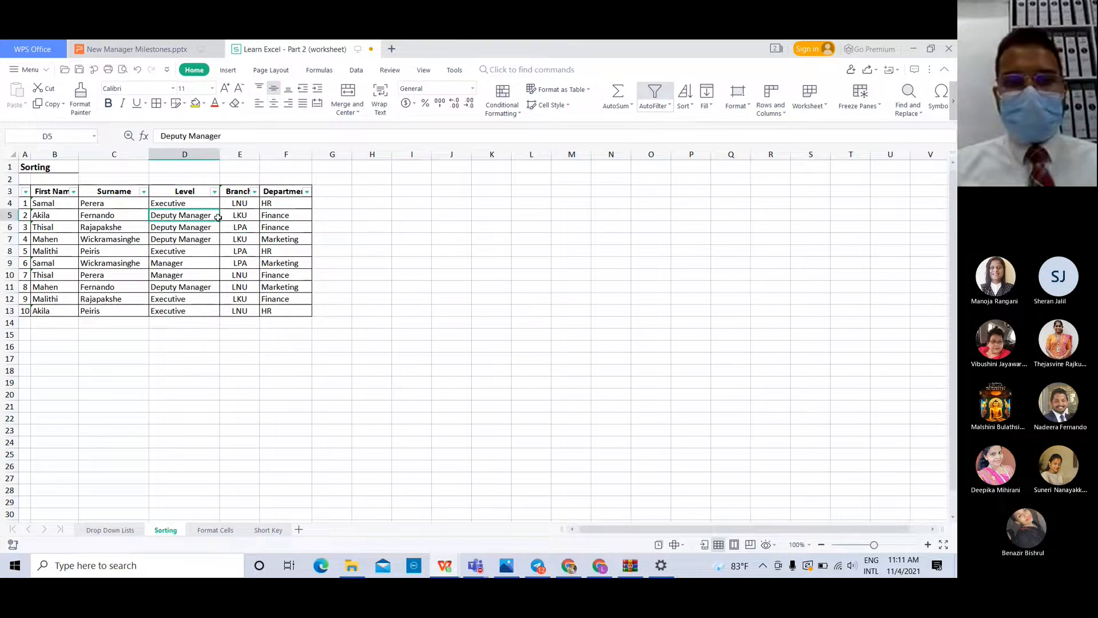
click(256, 252)
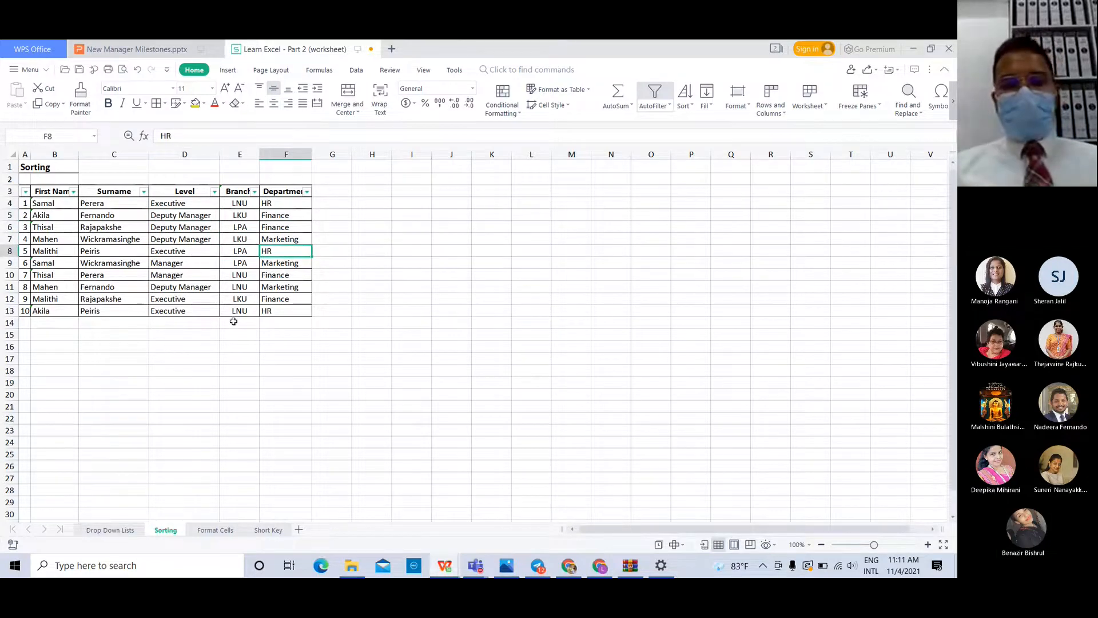
click(266, 301)
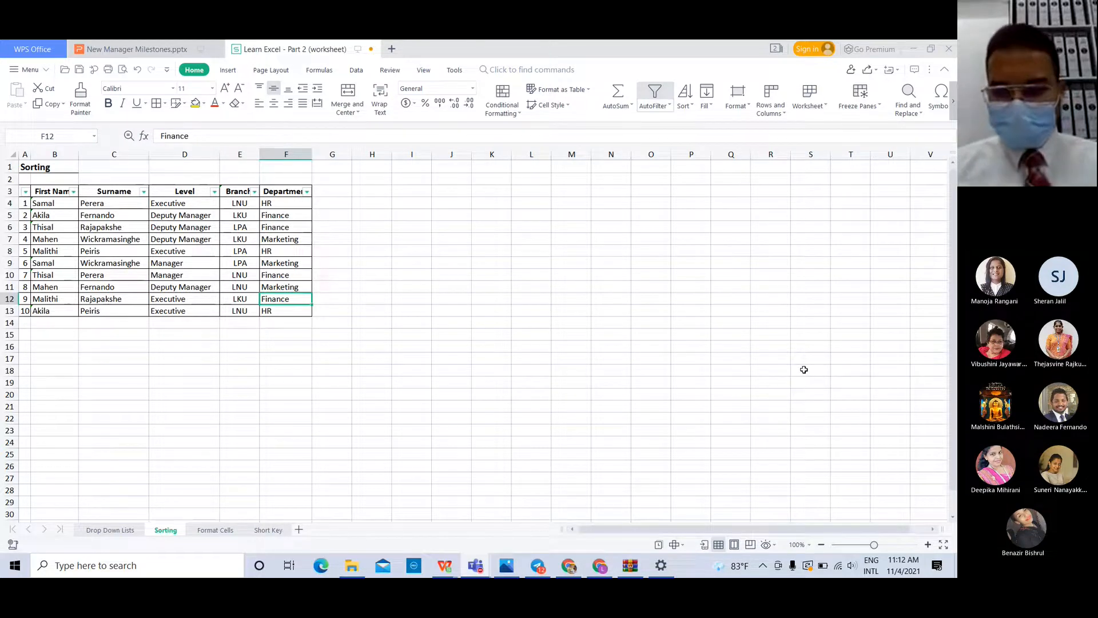
click(869, 485)
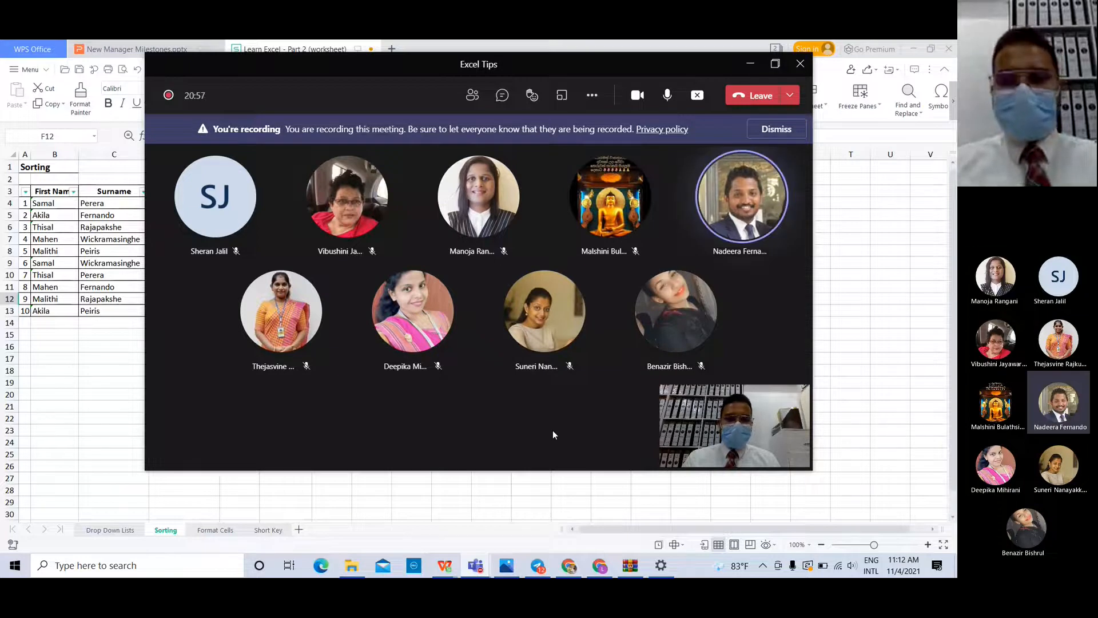
click(751, 68)
click(275, 239)
click(282, 250)
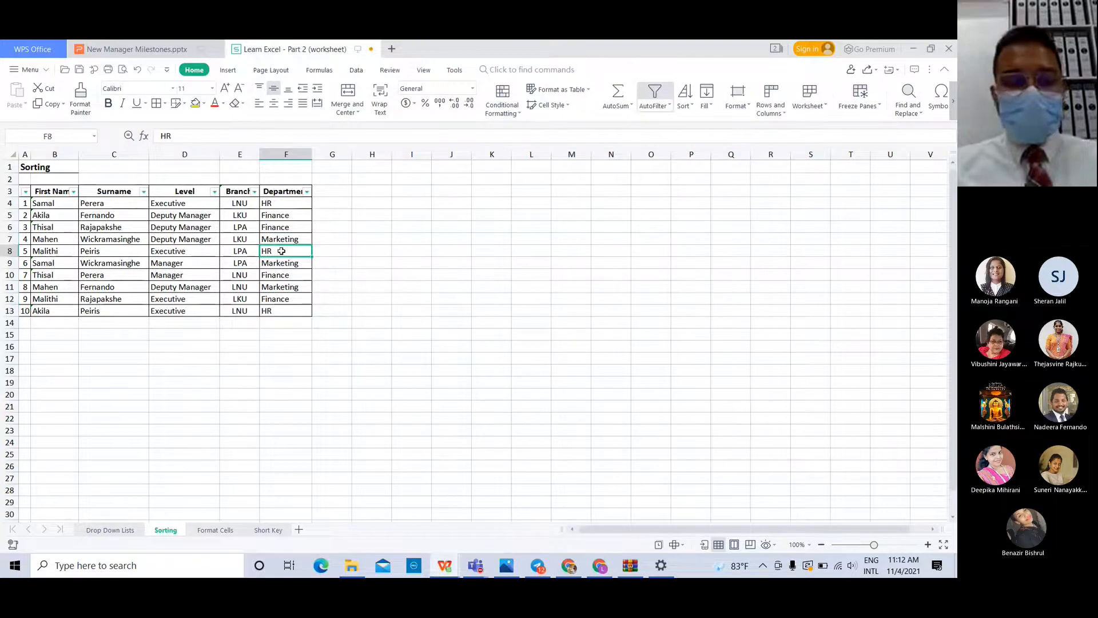
Switch to the Format Cells sheet and examine the entries in its DOB and Salary columns
click(218, 531)
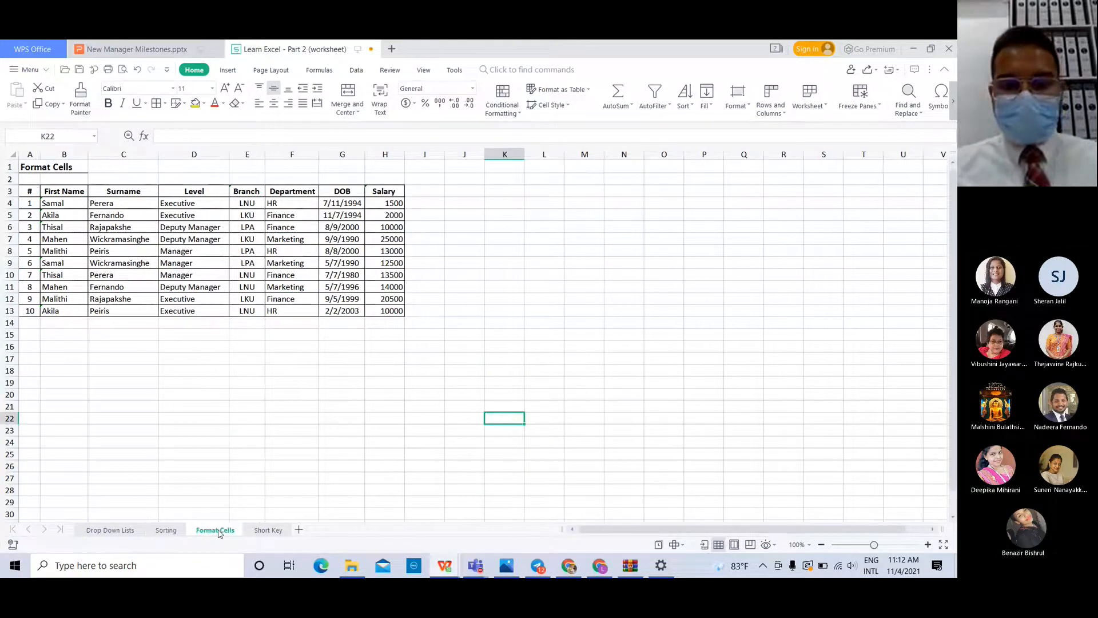
click(338, 289)
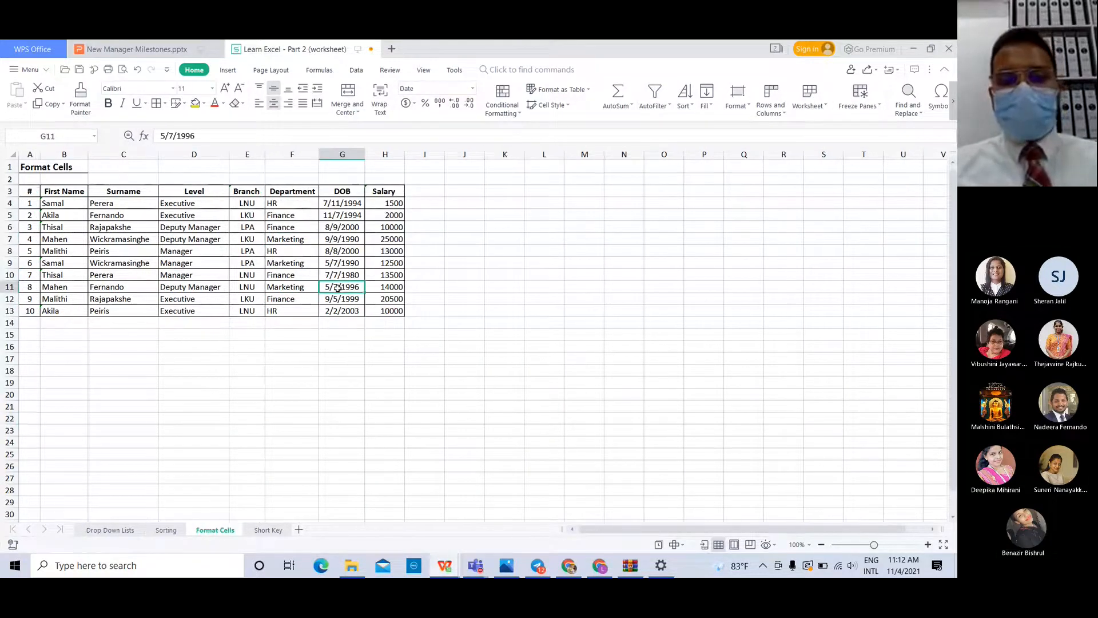
click(417, 259)
click(389, 251)
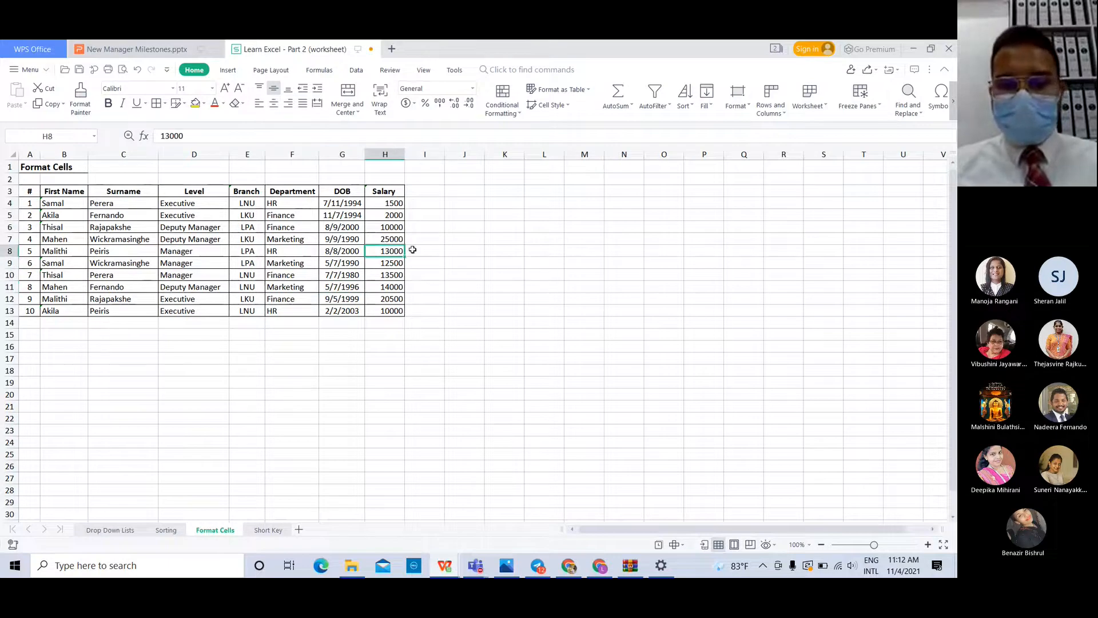
click(412, 250)
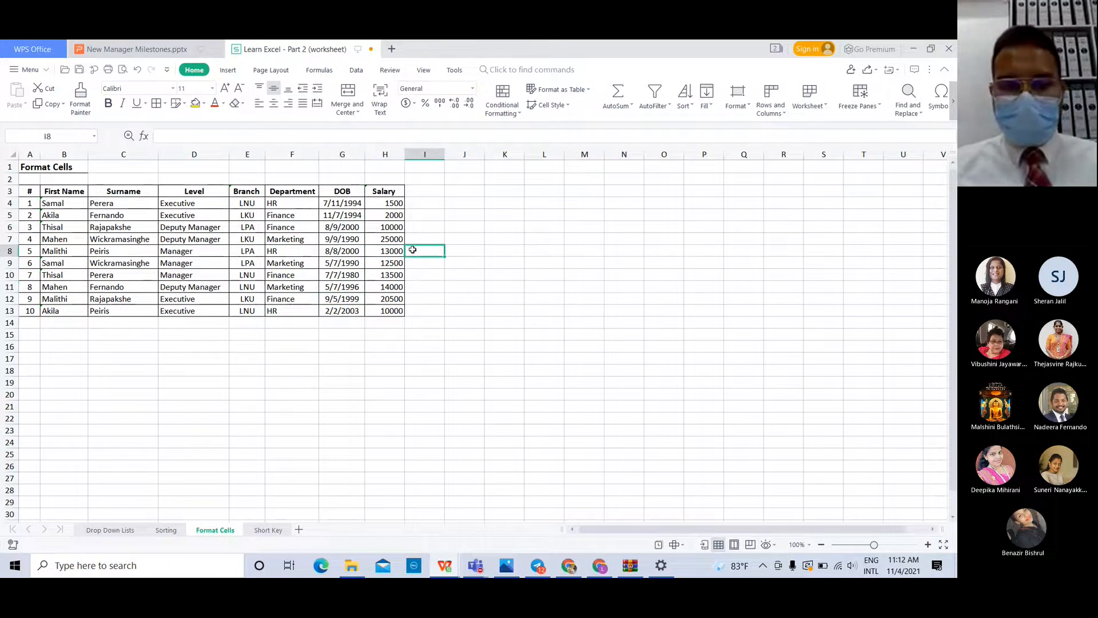
click(368, 252)
click(423, 255)
click(390, 254)
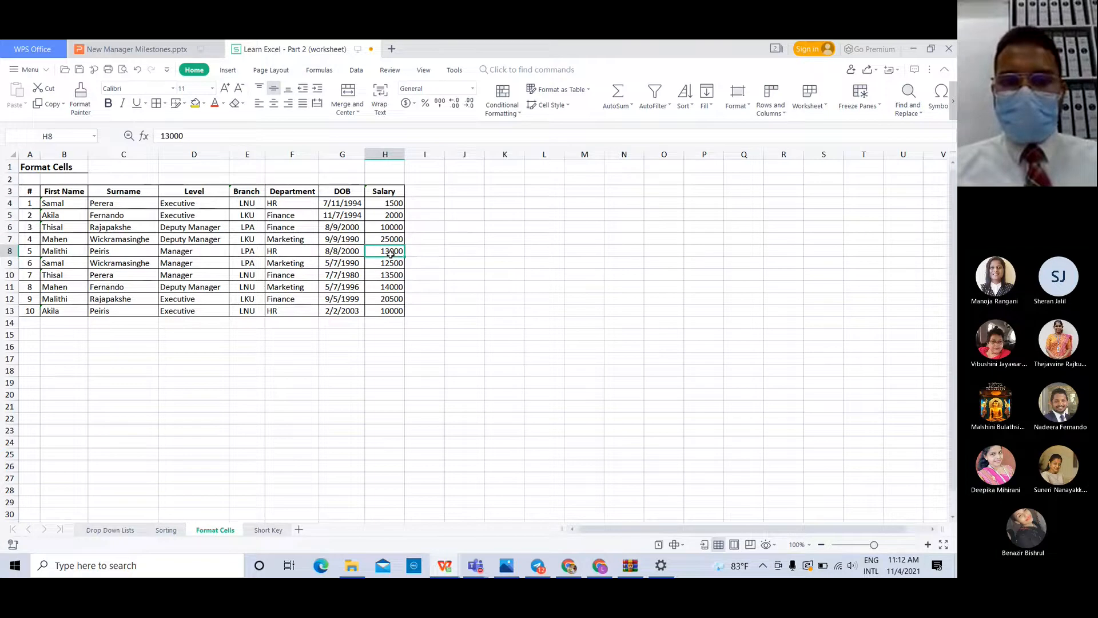
Examine the DOB and Salary entries alongside the name, Level, Branch and Department columns in the table's middle rows
click(388, 264)
click(349, 247)
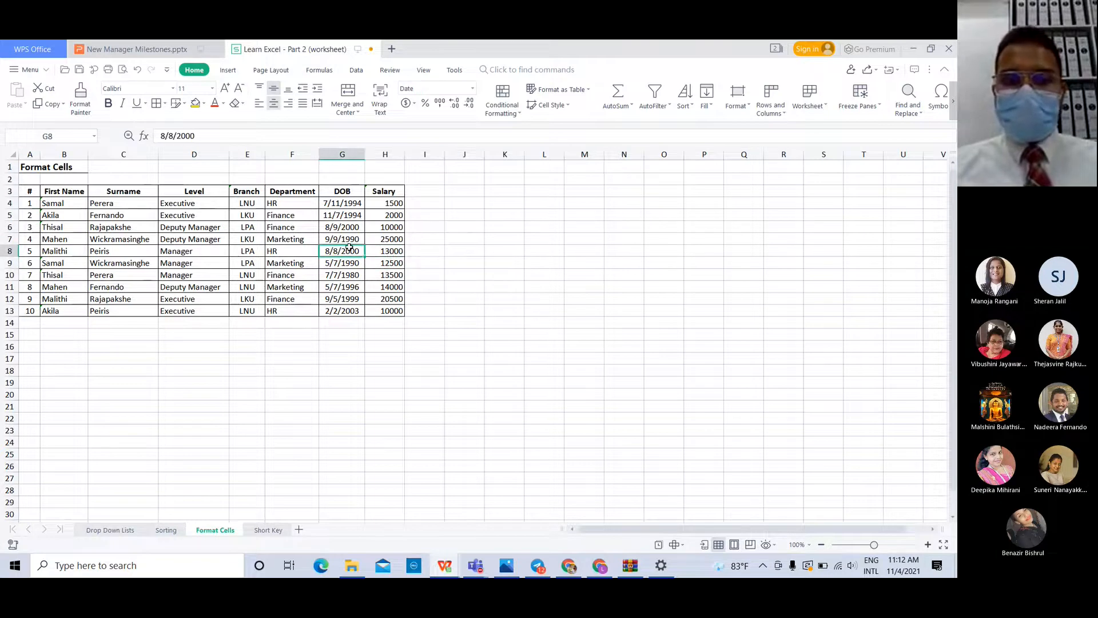
click(349, 238)
click(96, 250)
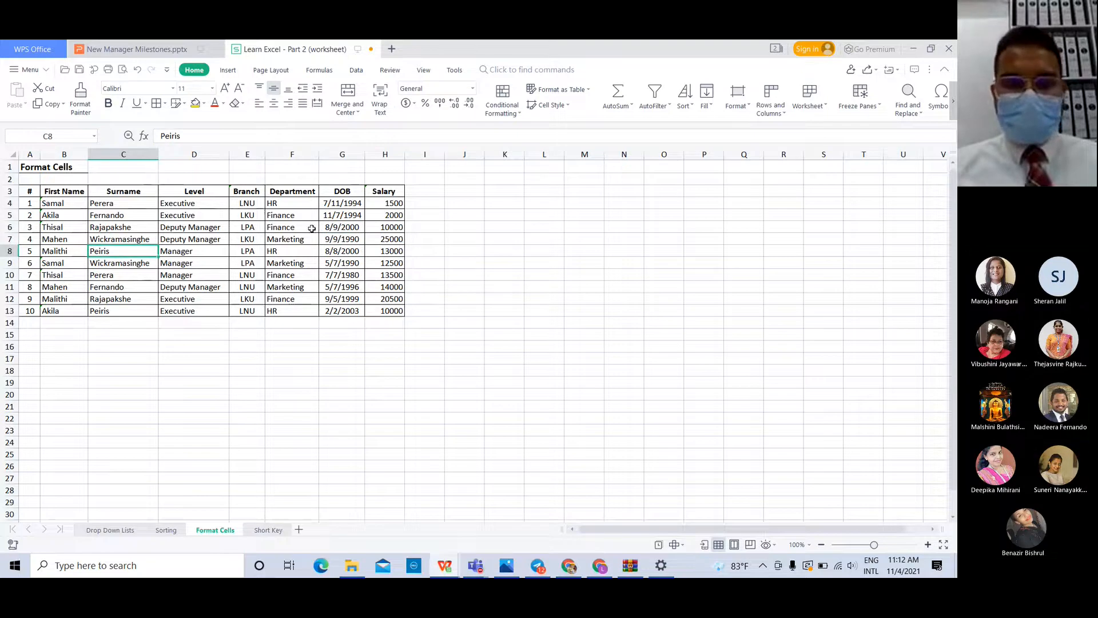
click(226, 238)
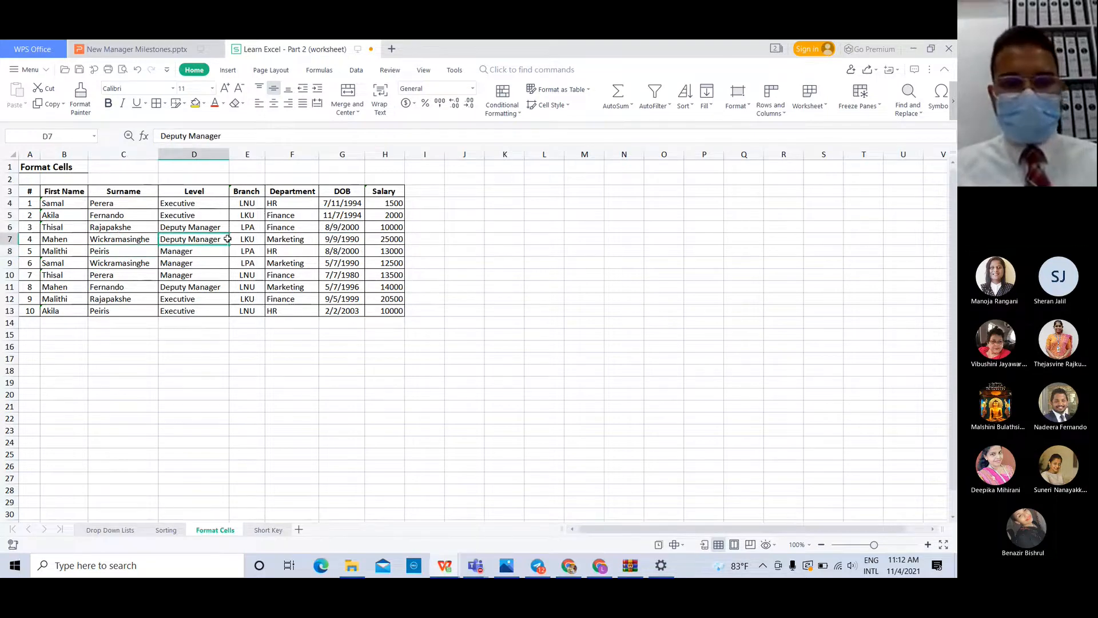
click(256, 237)
click(290, 237)
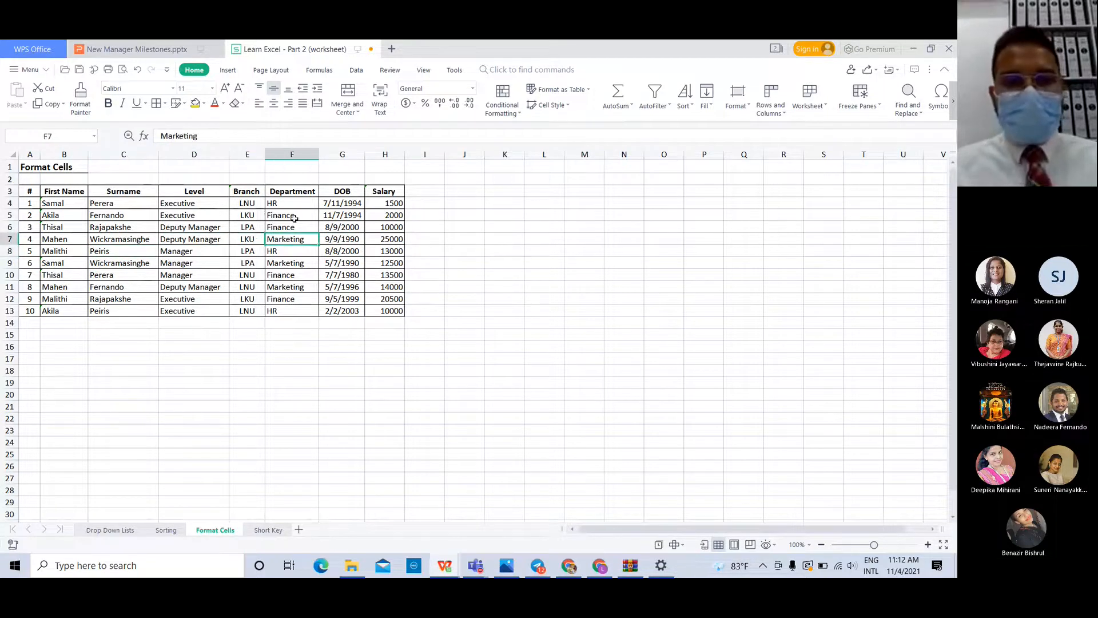
click(329, 191)
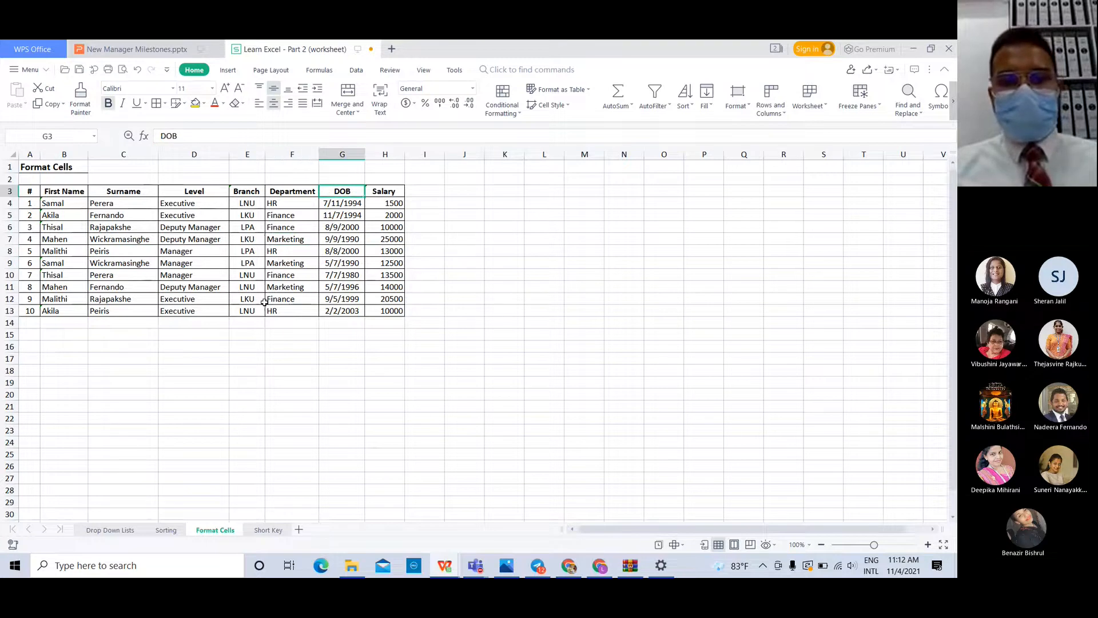
click(49, 252)
click(337, 248)
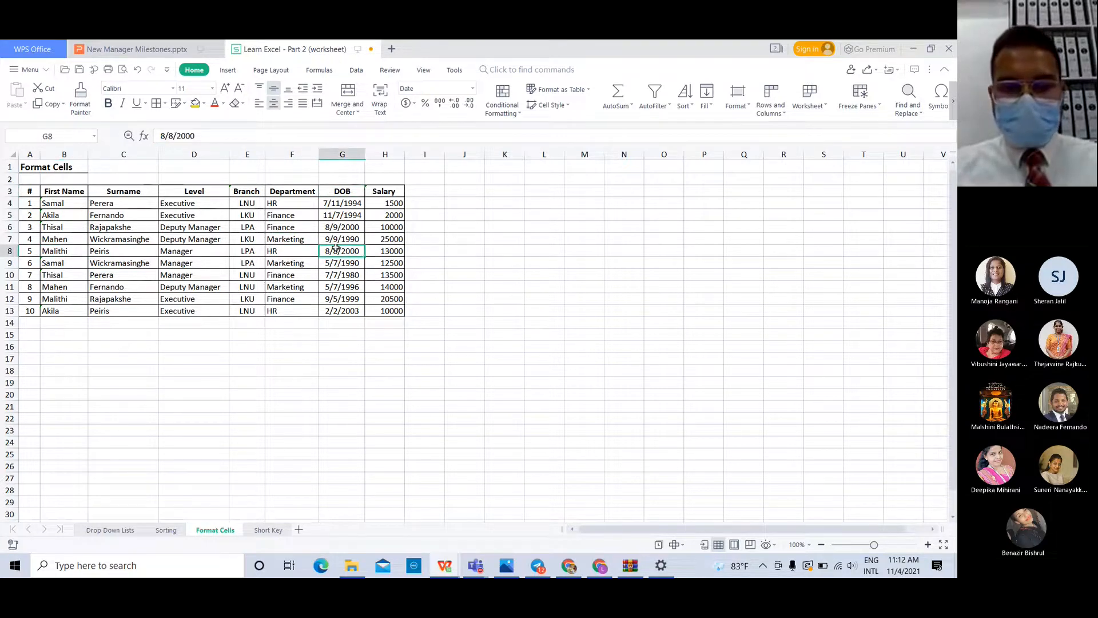
Examine how day and month are written in the dates of the DOB column
click(351, 207)
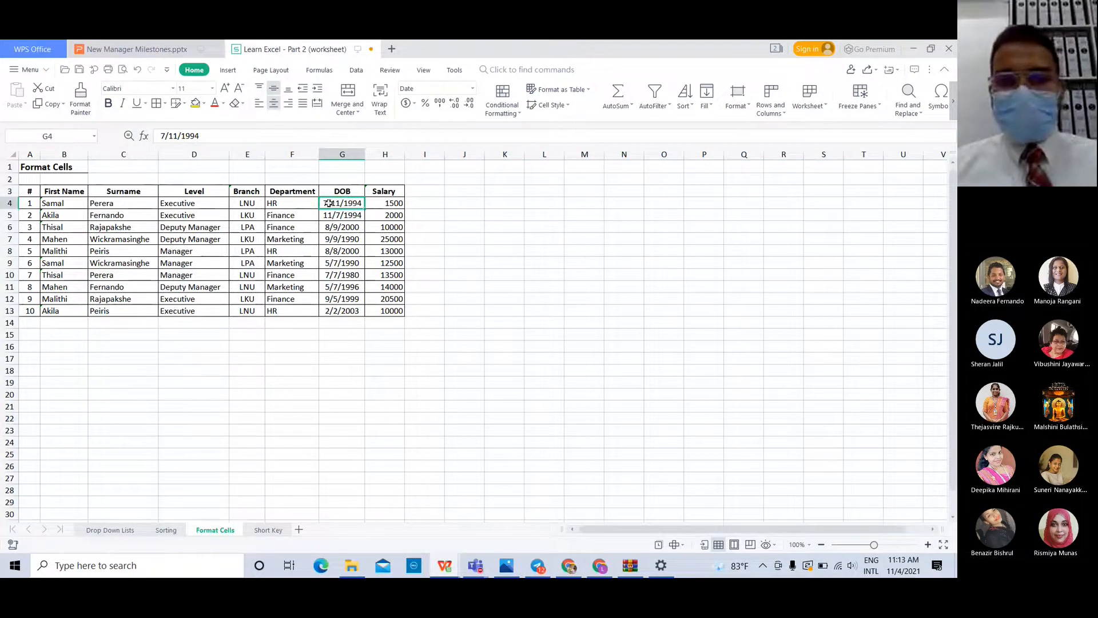
click(336, 215)
click(350, 237)
click(344, 273)
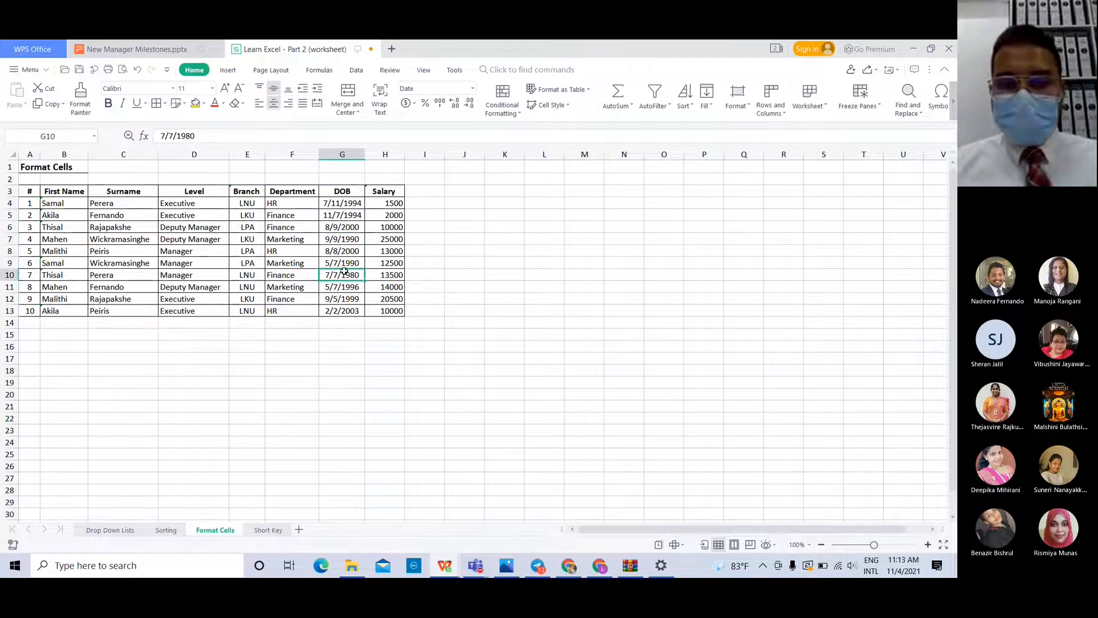
click(343, 244)
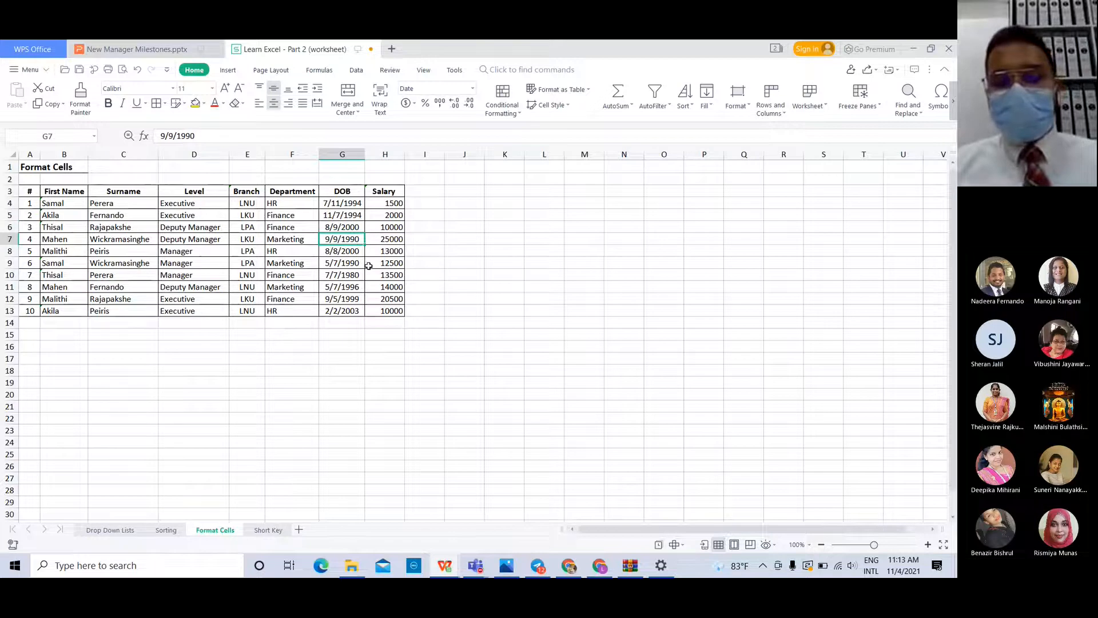
click(346, 255)
click(354, 240)
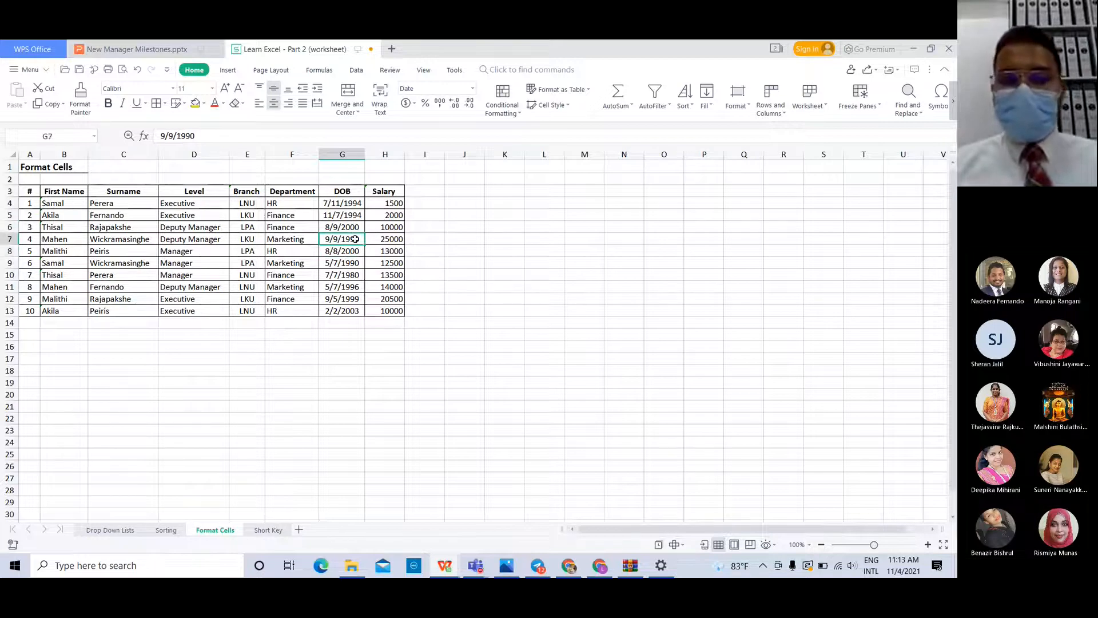
click(349, 264)
click(349, 240)
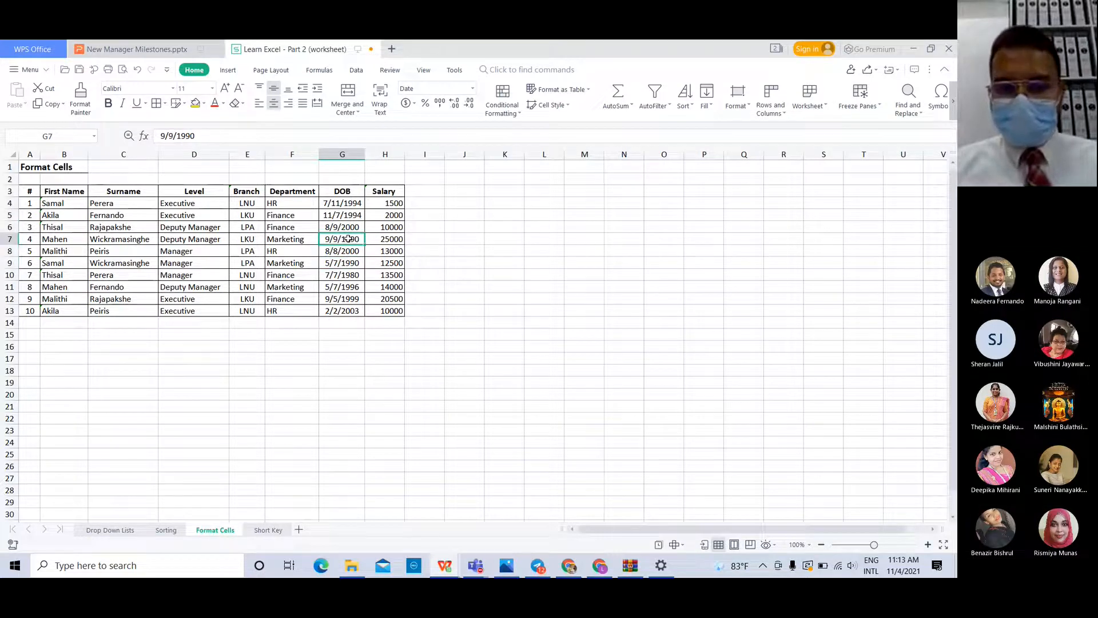
Format the first DOB cell, G4, with the date type 7-Mar-2001
click(348, 205)
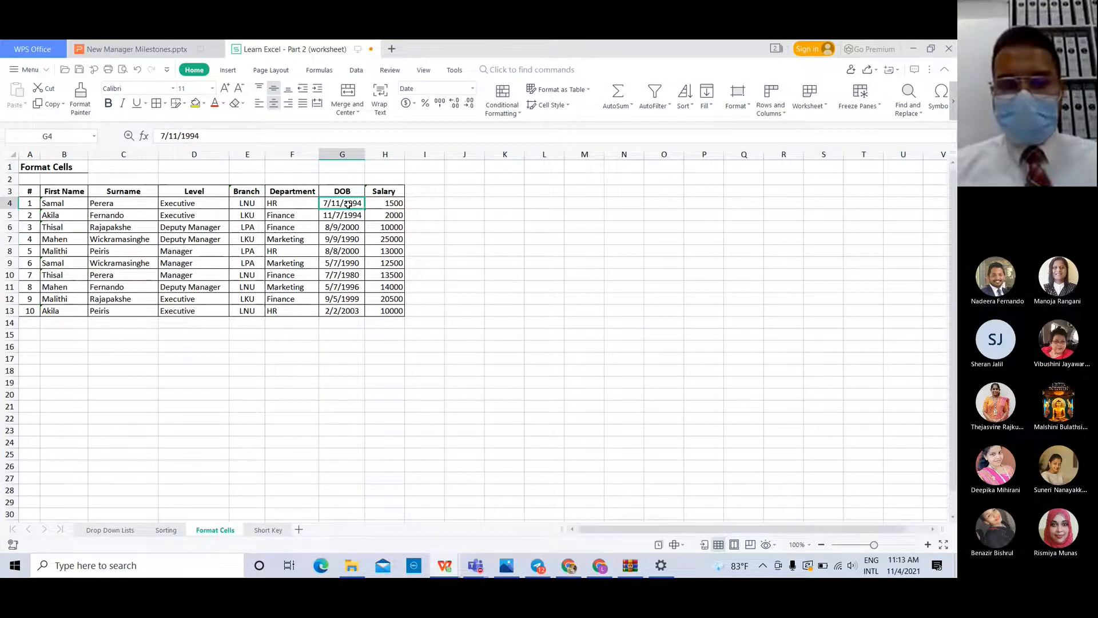
right_click(348, 204)
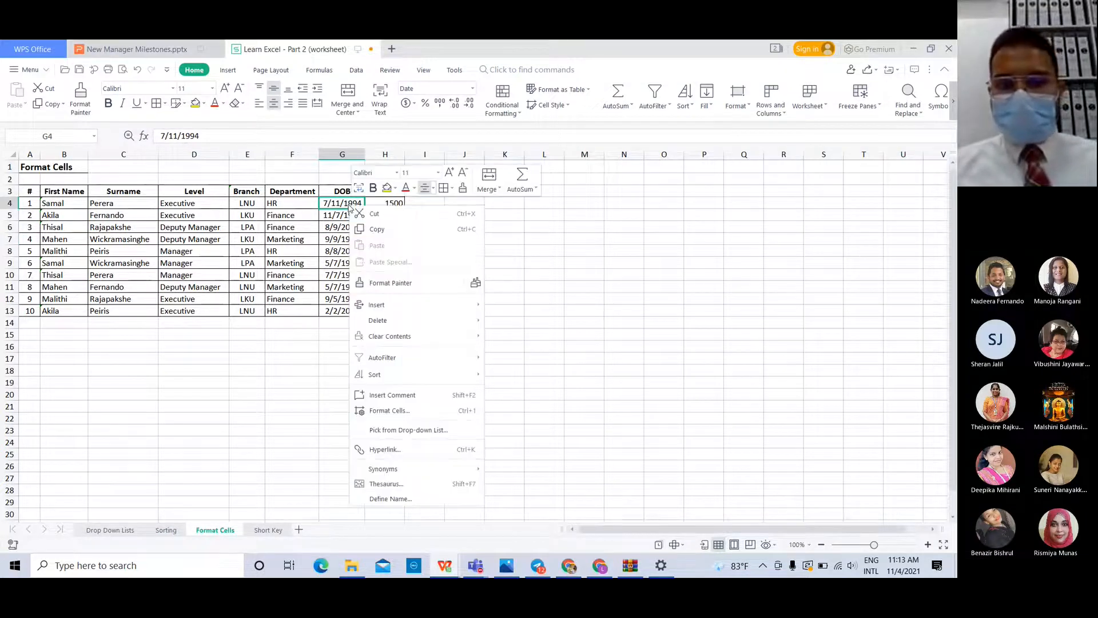
click(395, 411)
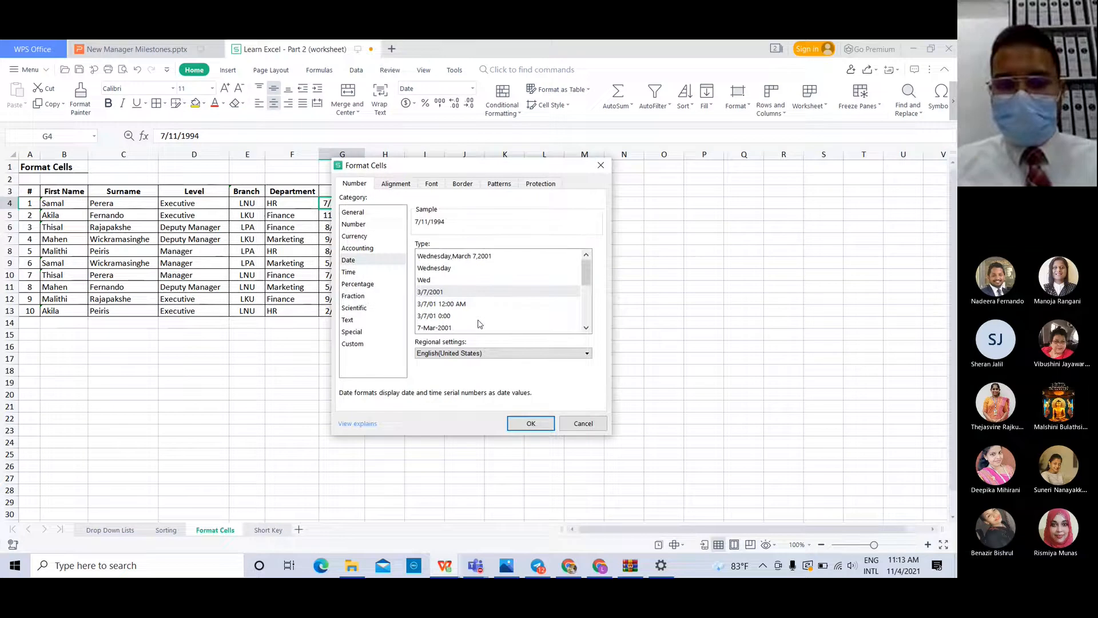
click(431, 328)
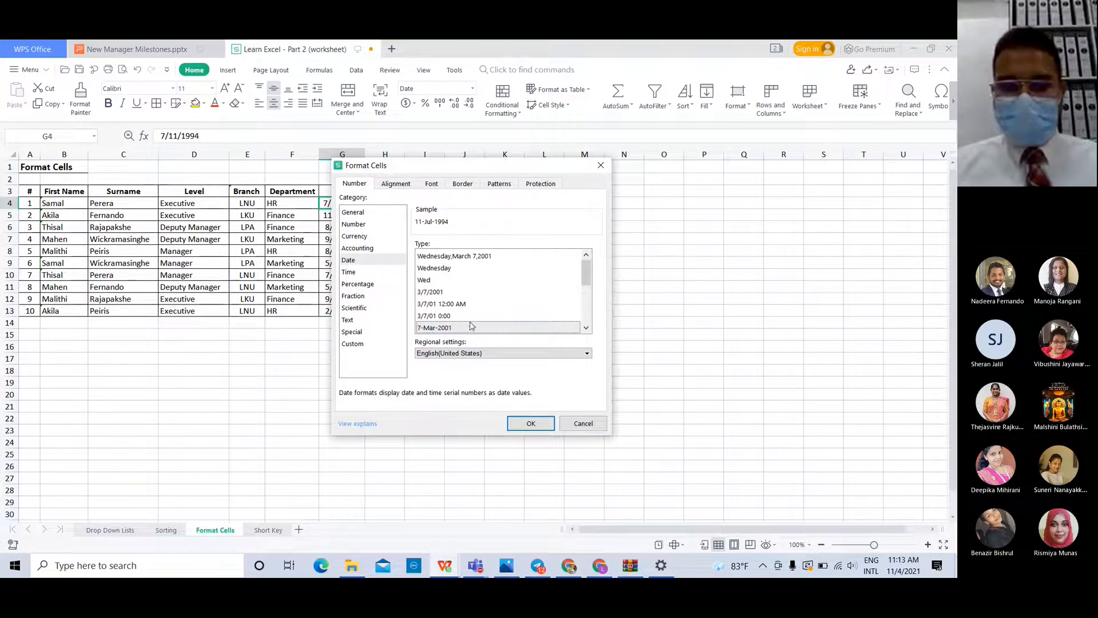
scroll(483, 319, down, 1)
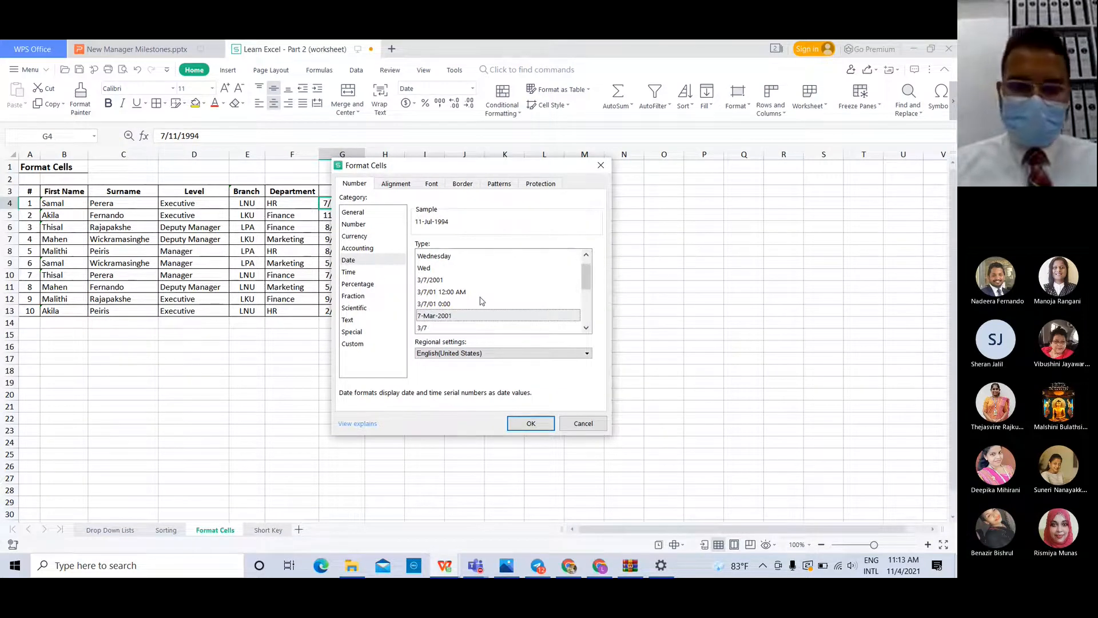
click(529, 421)
Copy G4's date format to the remaining DOB cells G5:G13 with Format Painter
click(359, 216)
click(357, 207)
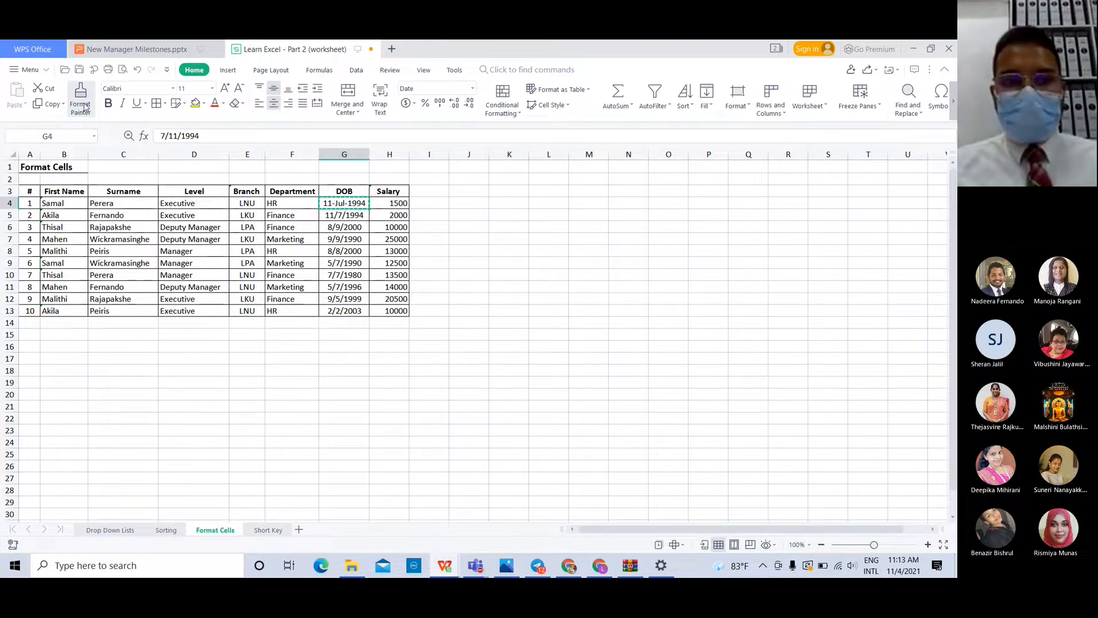
click(82, 106)
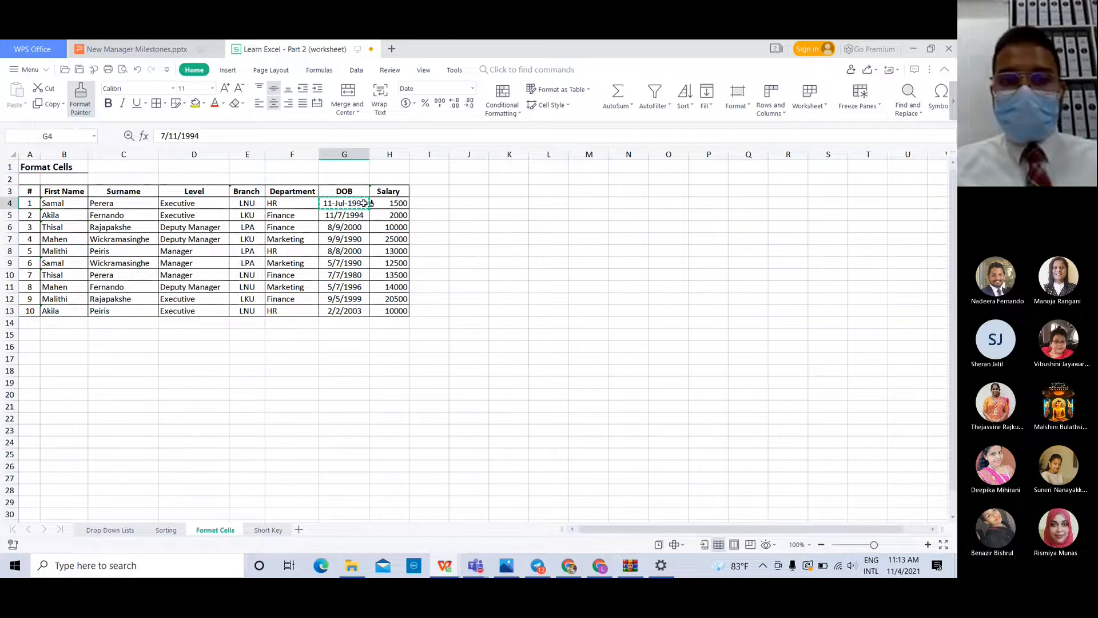
drag(354, 215, 346, 309)
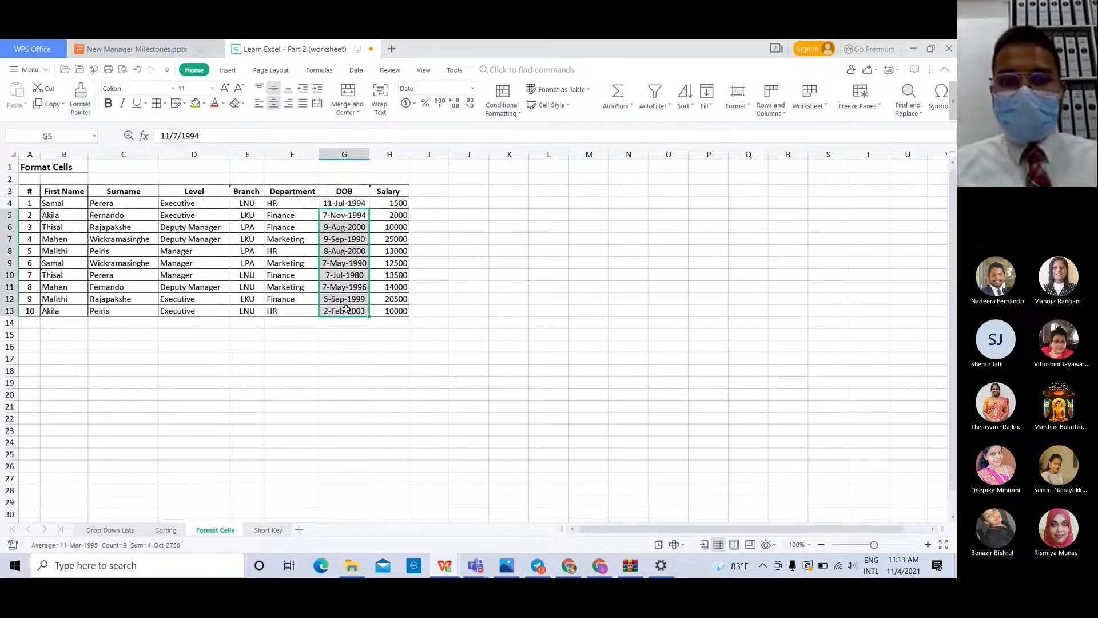
click(459, 308)
Examine the reformatted dates in the DOB column and compare them with their underlying cell values
click(360, 264)
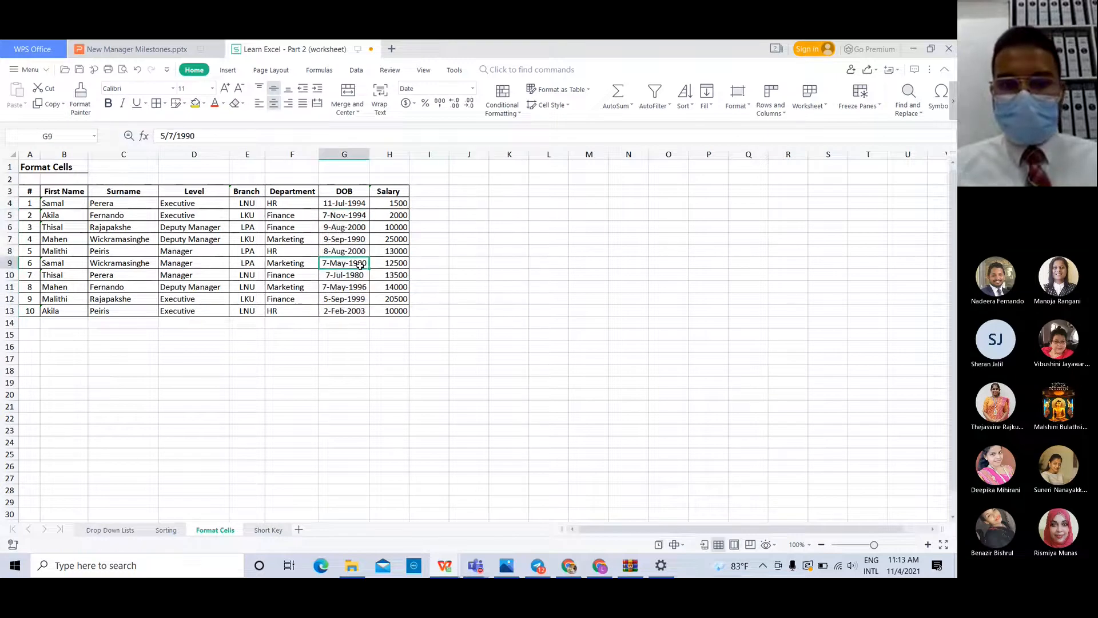
click(359, 194)
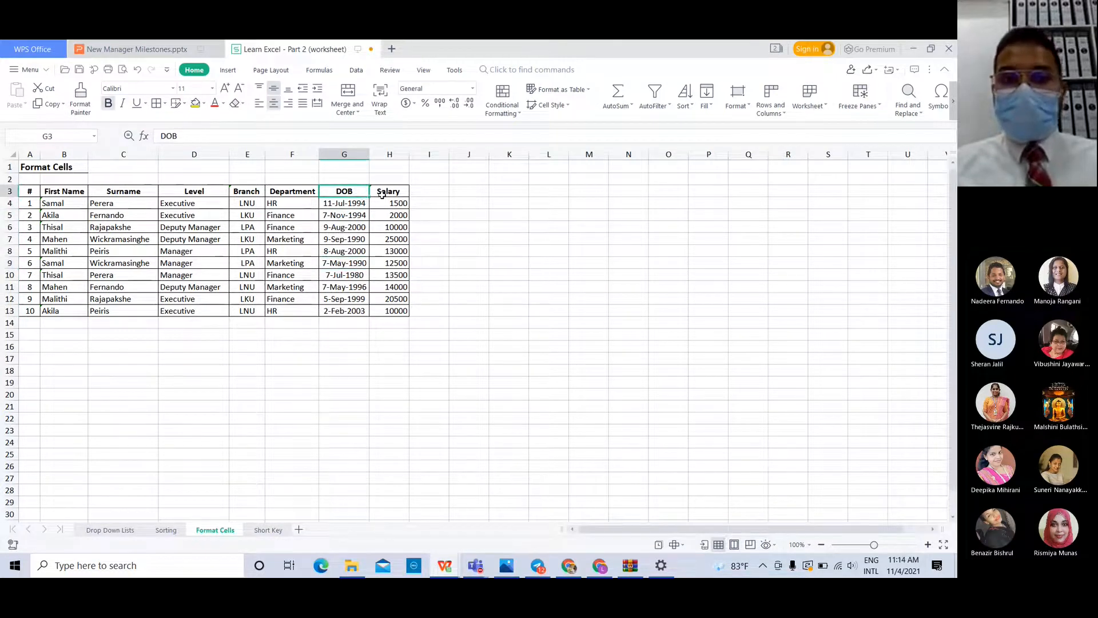
click(383, 195)
click(338, 195)
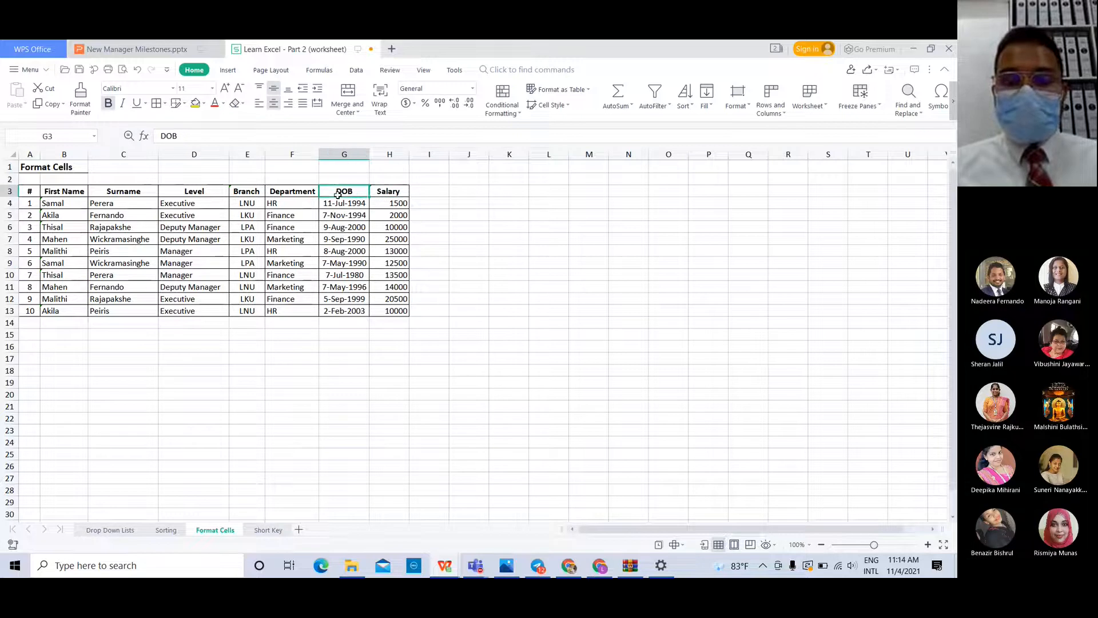
click(354, 249)
click(355, 229)
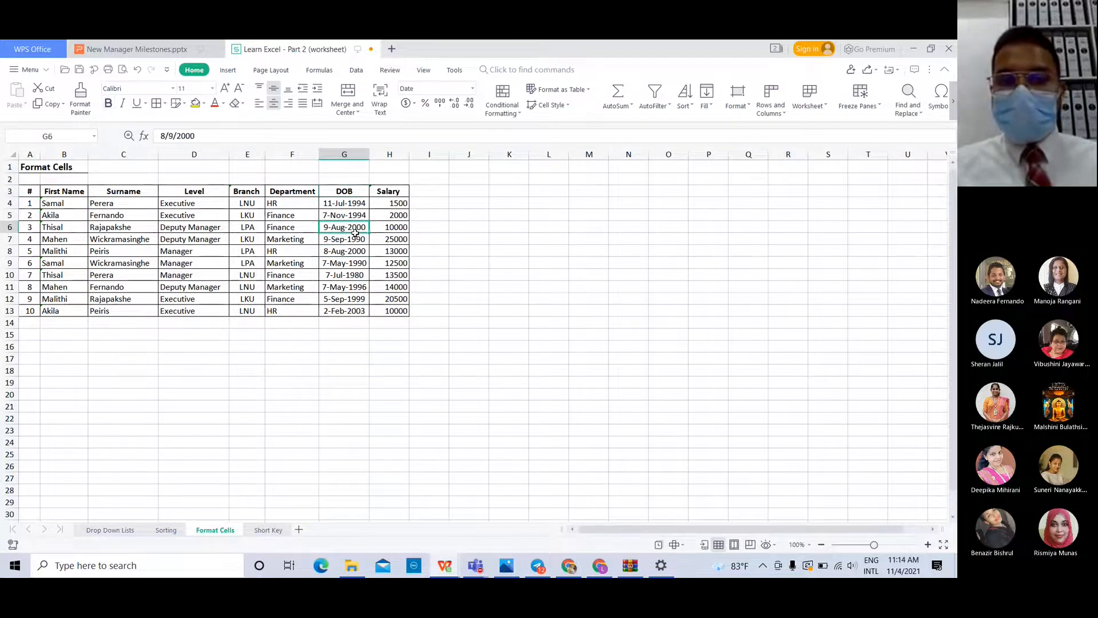
click(349, 215)
click(351, 203)
click(341, 261)
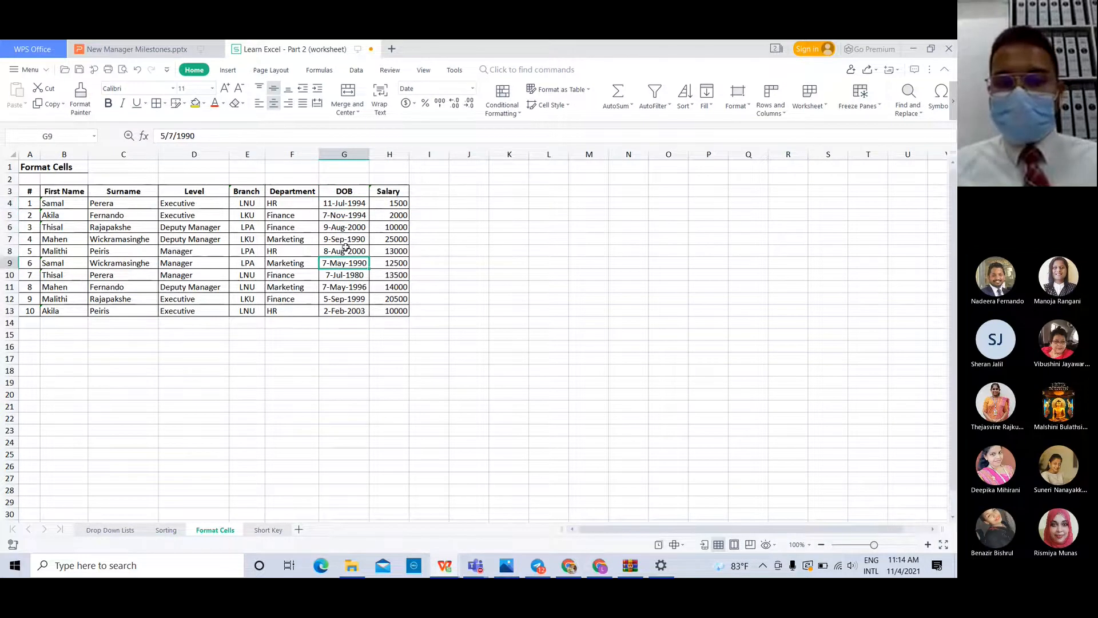
click(347, 247)
click(351, 238)
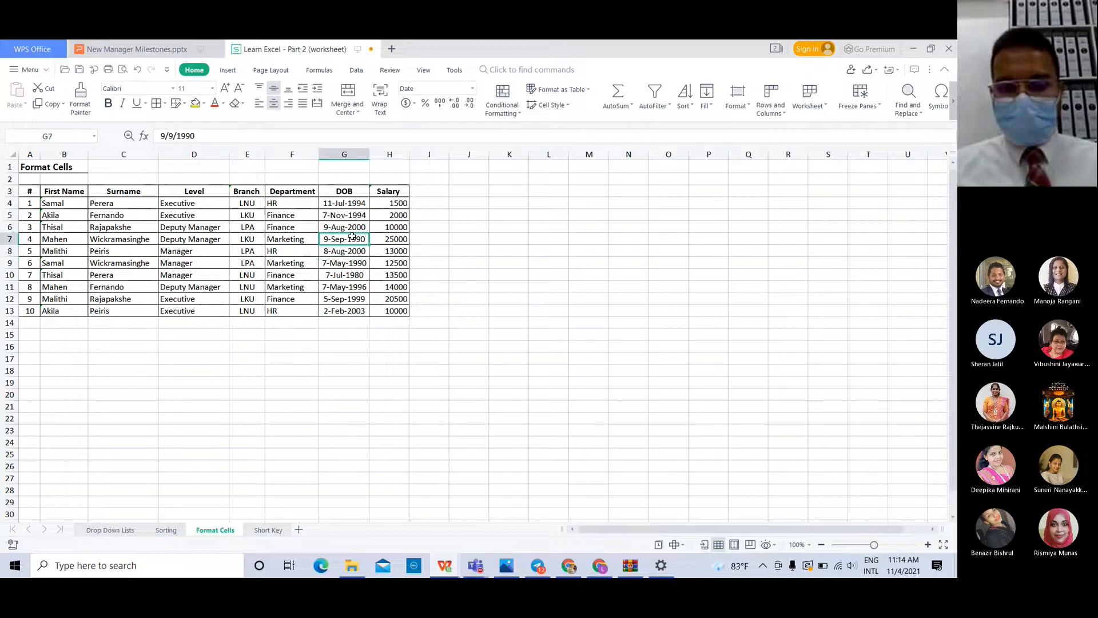
Format the first Salary cell, H4, as Number with 2 decimal places and the 1000 separator
click(402, 238)
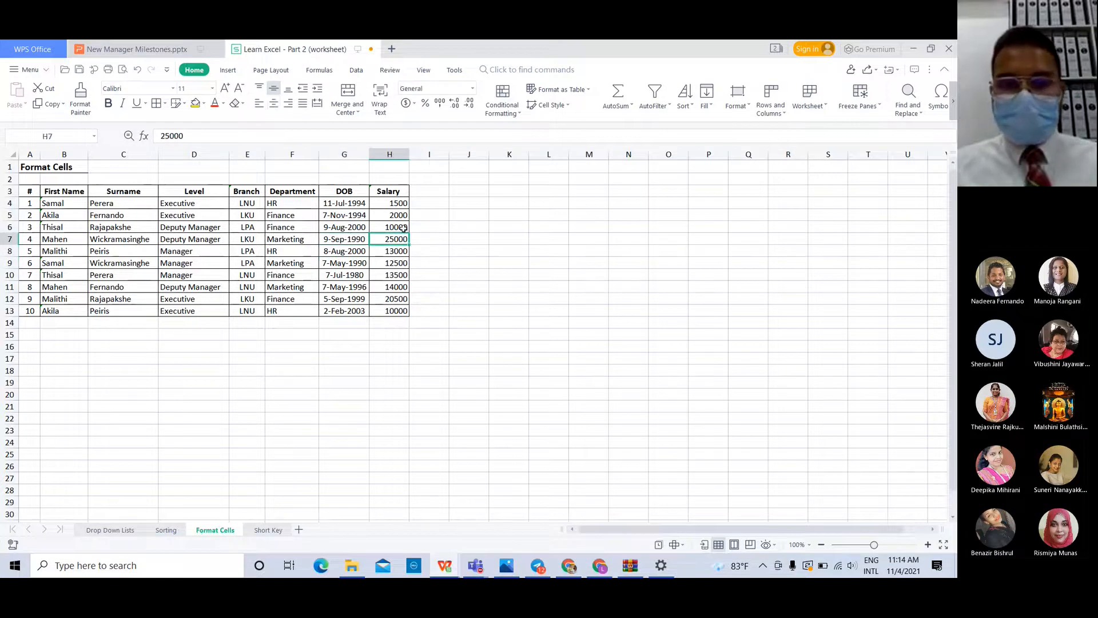
click(399, 204)
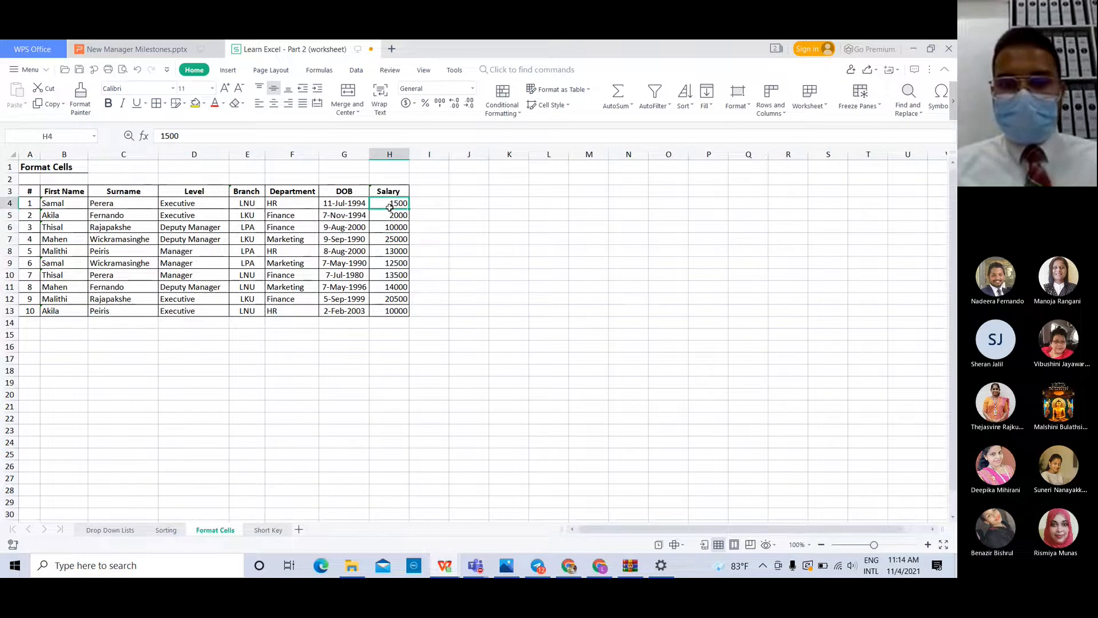
right_click(396, 208)
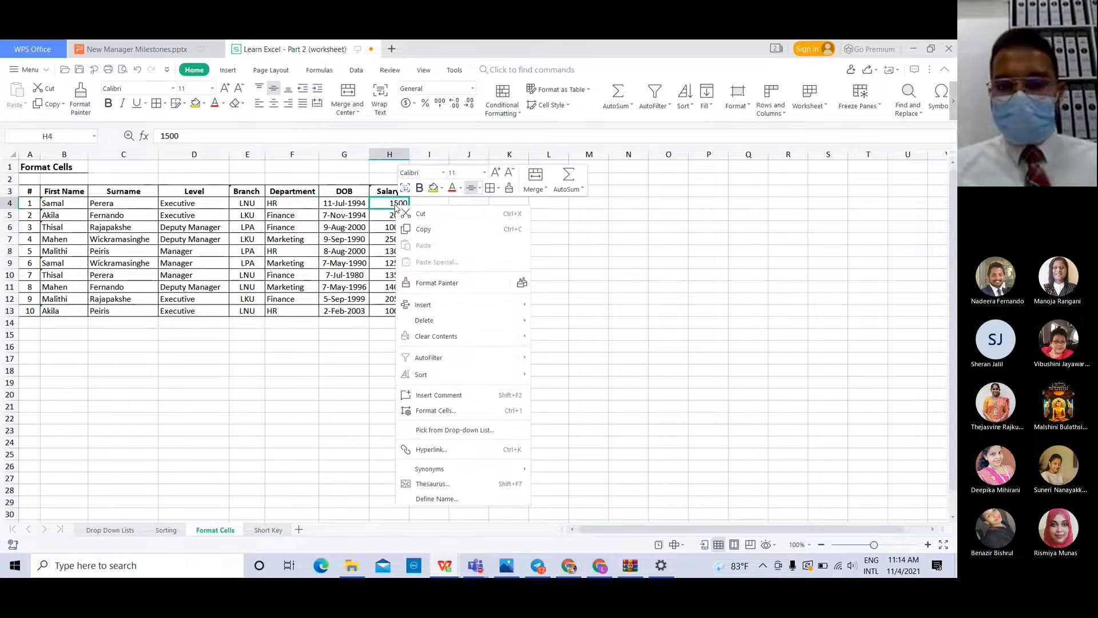
click(433, 411)
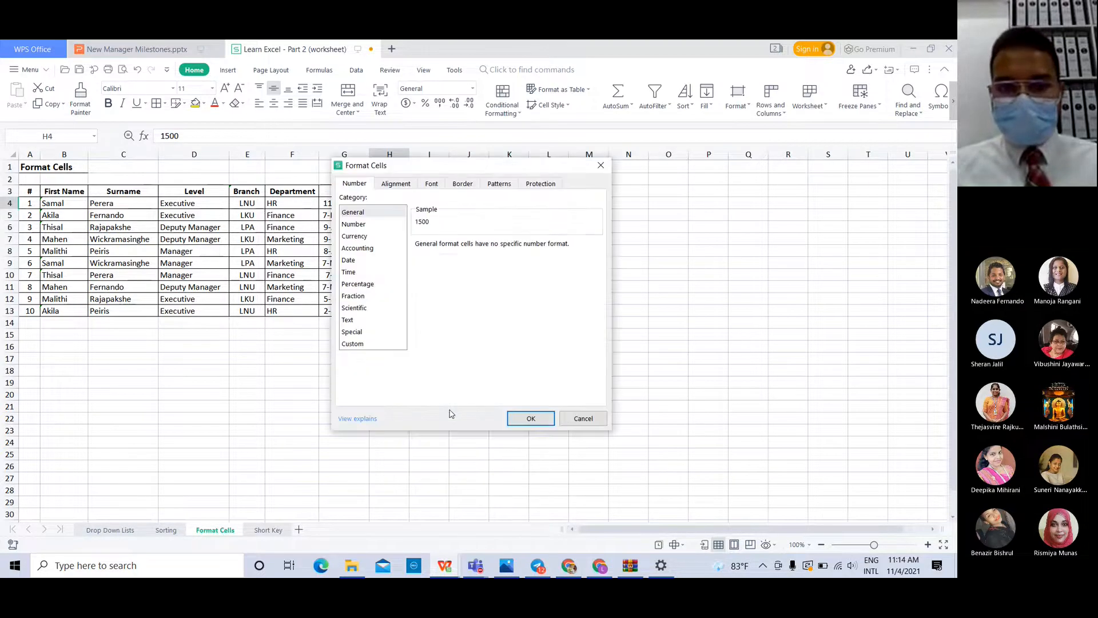
click(363, 224)
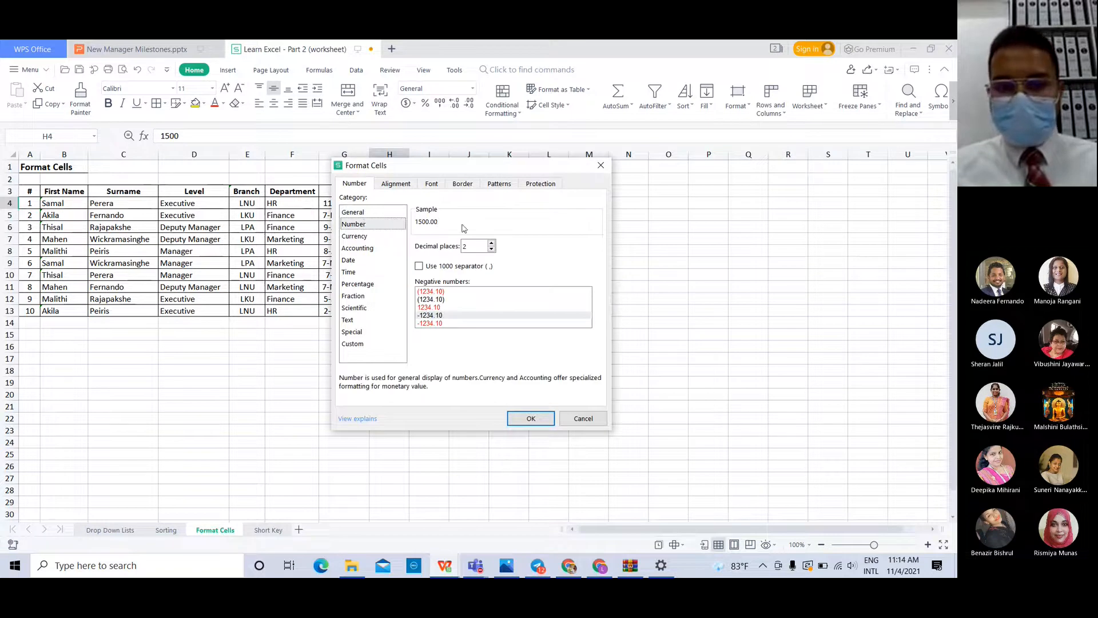
click(469, 245)
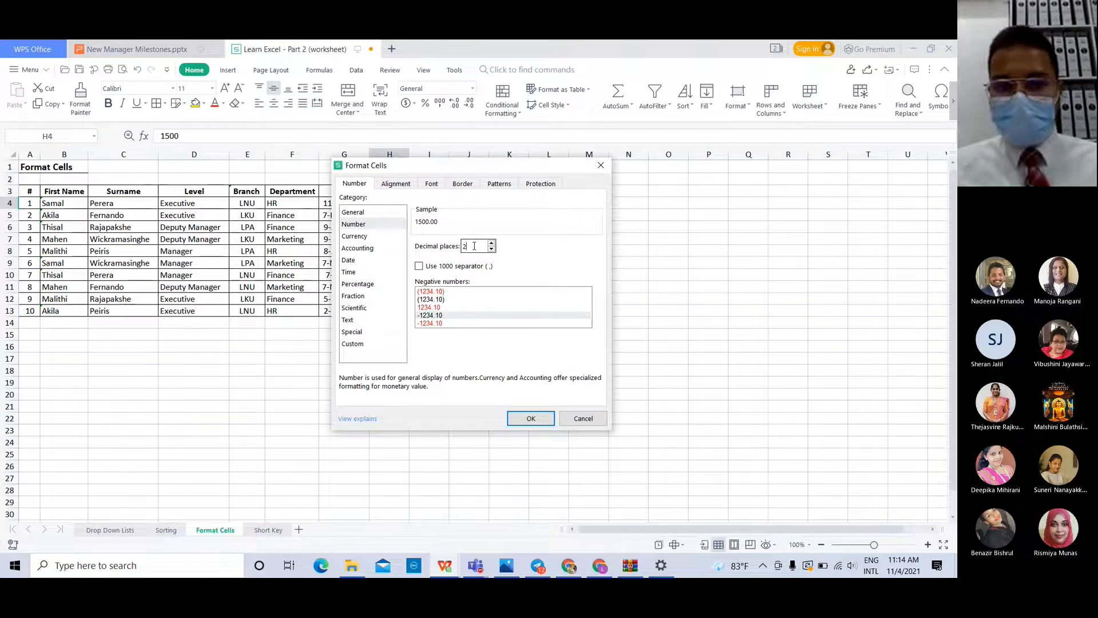
click(420, 266)
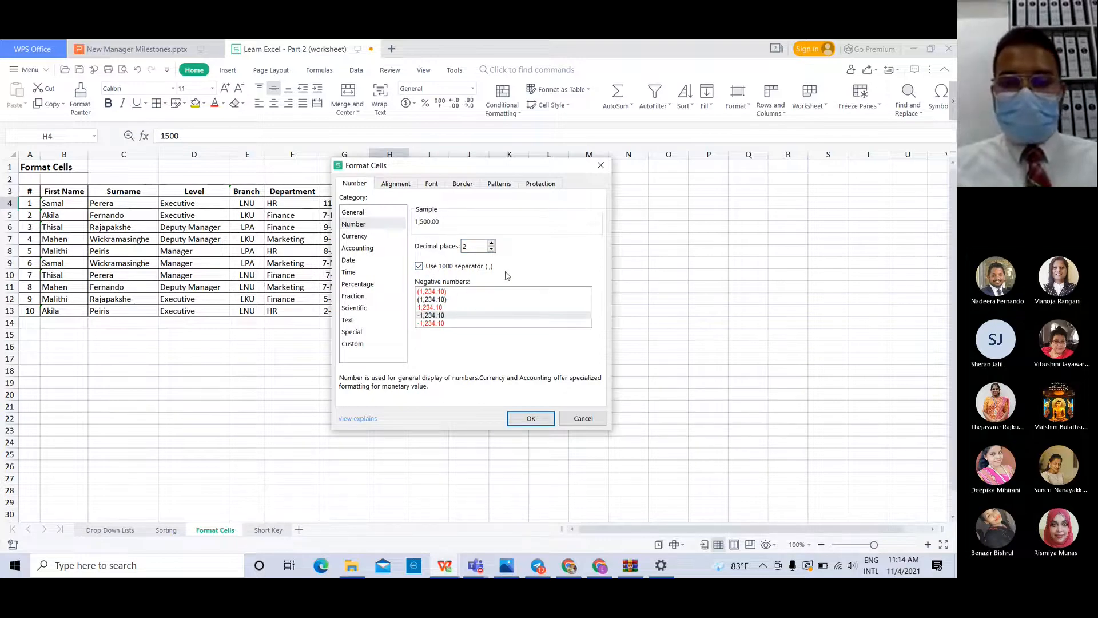
click(531, 417)
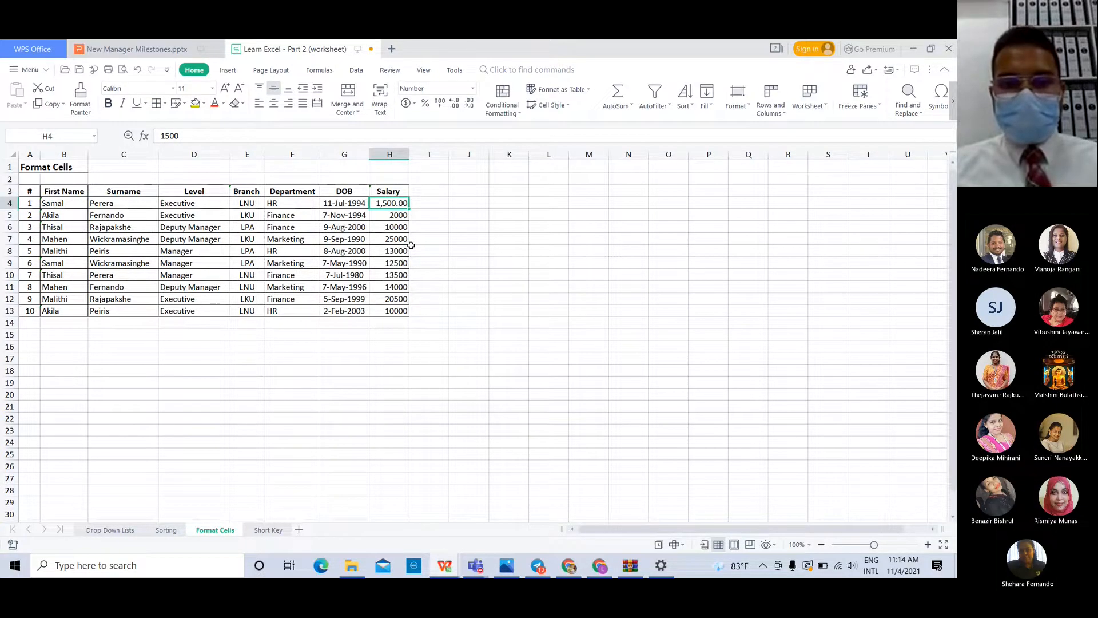
Copy H4's number format to the remaining Salary cells H5:H13 with Format Painter
click(452, 236)
click(405, 208)
click(436, 206)
click(403, 216)
click(403, 204)
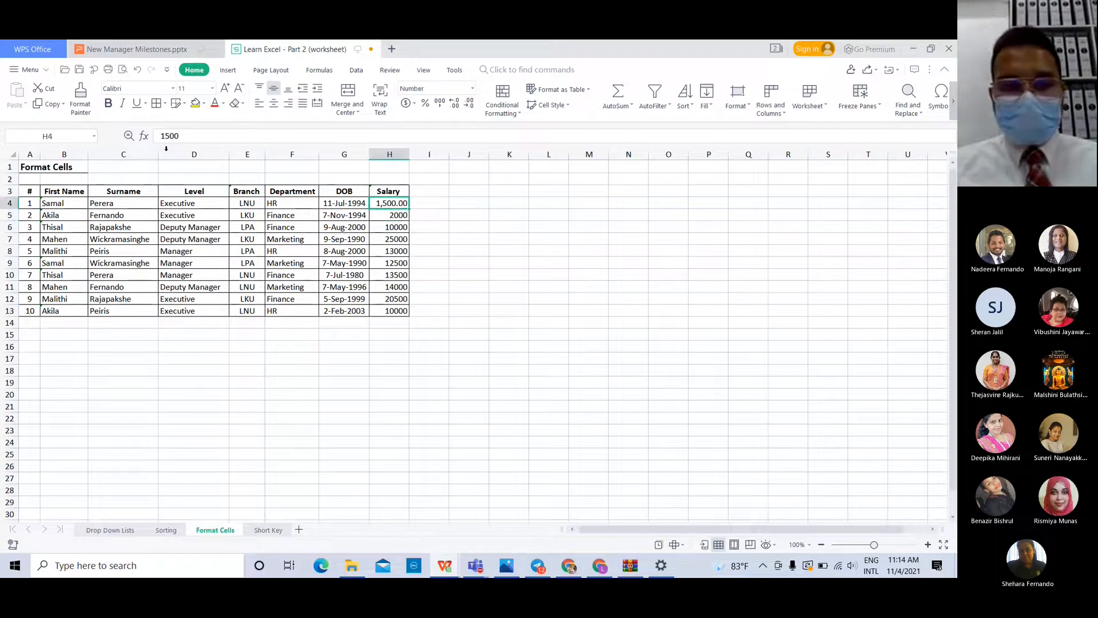
click(81, 101)
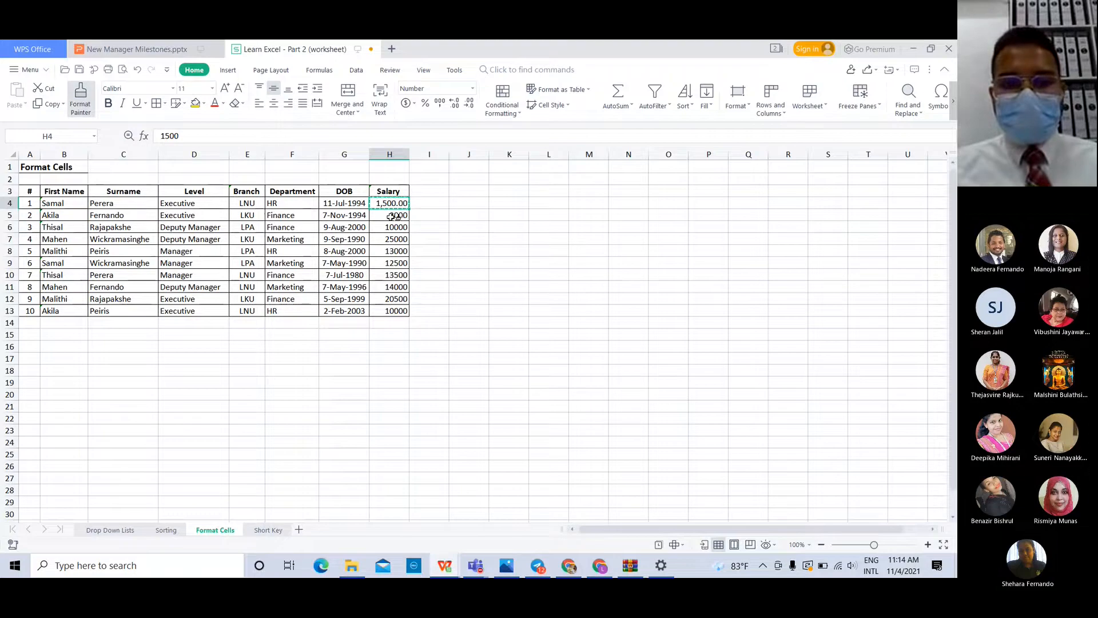
drag(393, 216, 389, 312)
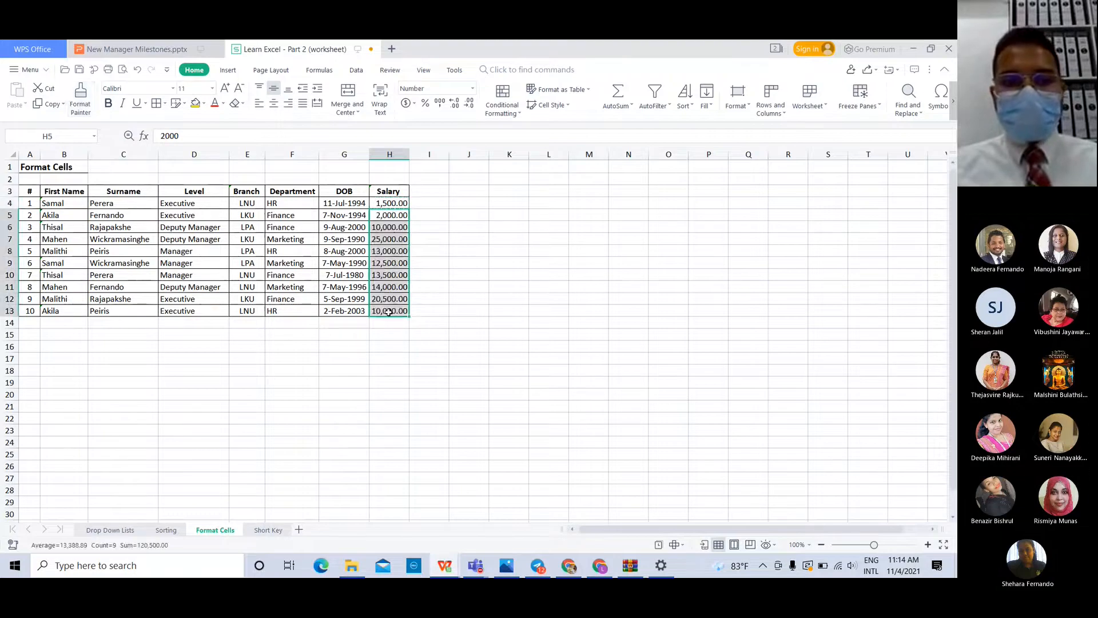
click(463, 287)
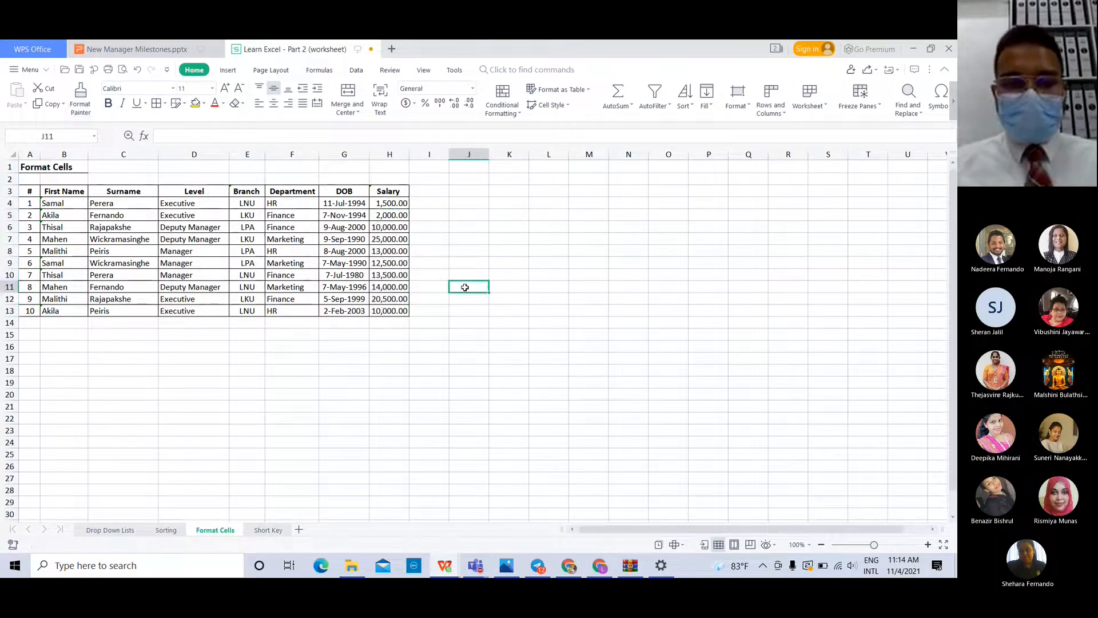
Examine the DOB and Salary columns, comparing the displayed dates and amounts with their number formats and underlying values
click(350, 190)
click(395, 191)
click(345, 287)
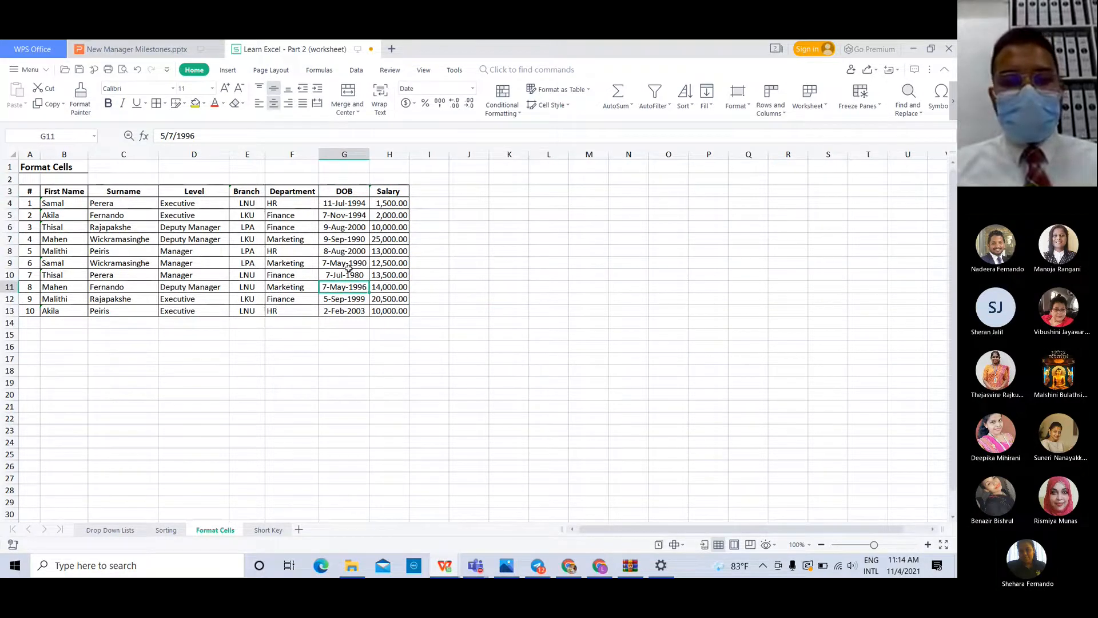
click(348, 263)
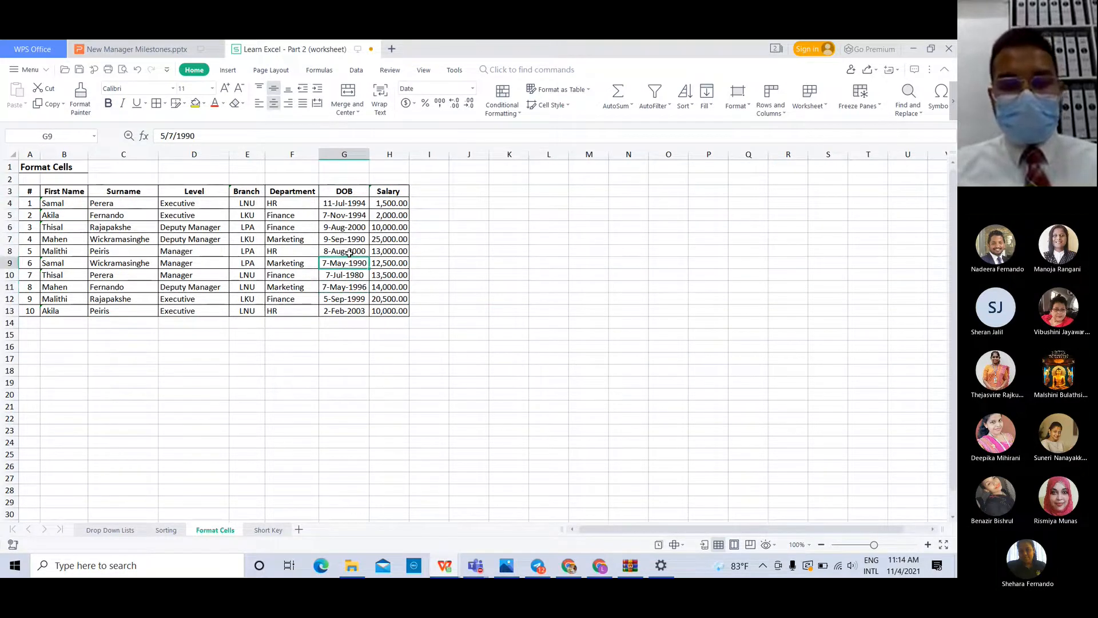
click(386, 250)
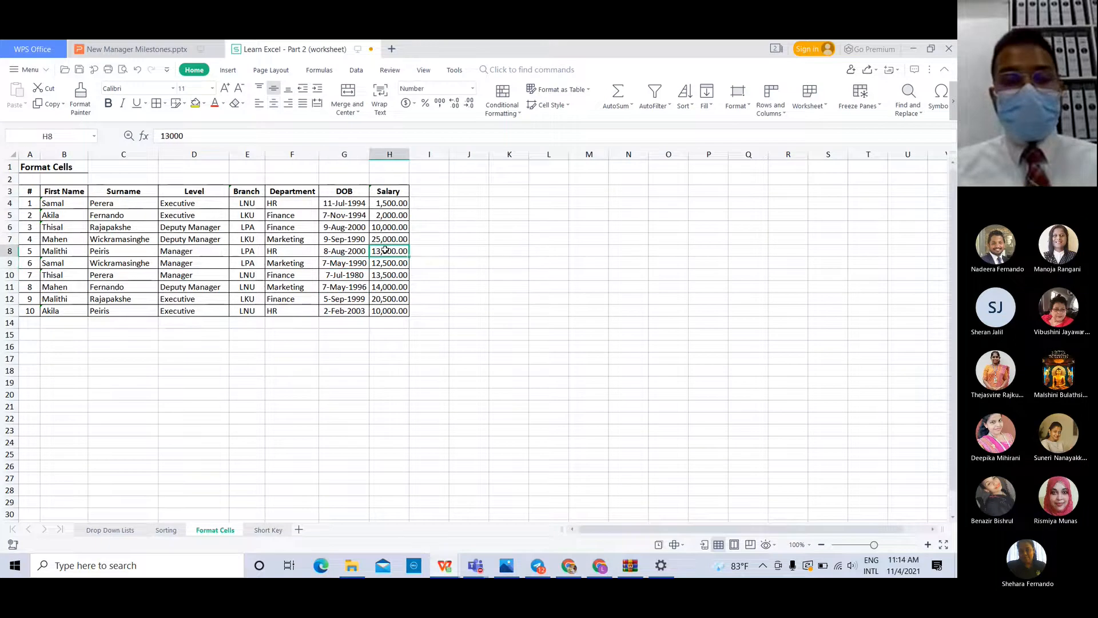
click(347, 250)
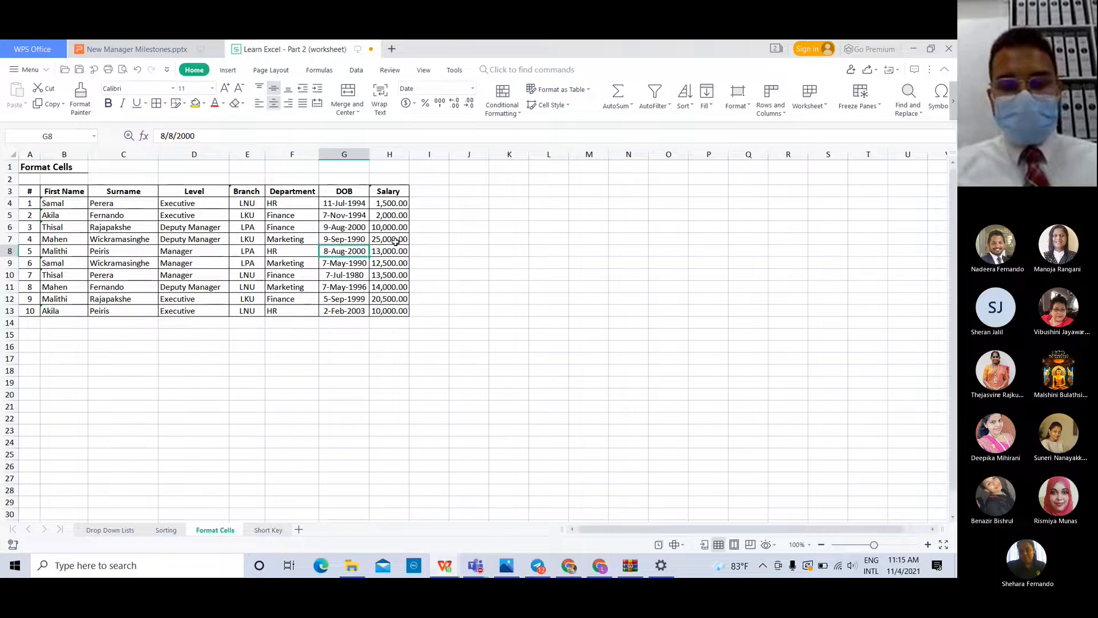
click(334, 231)
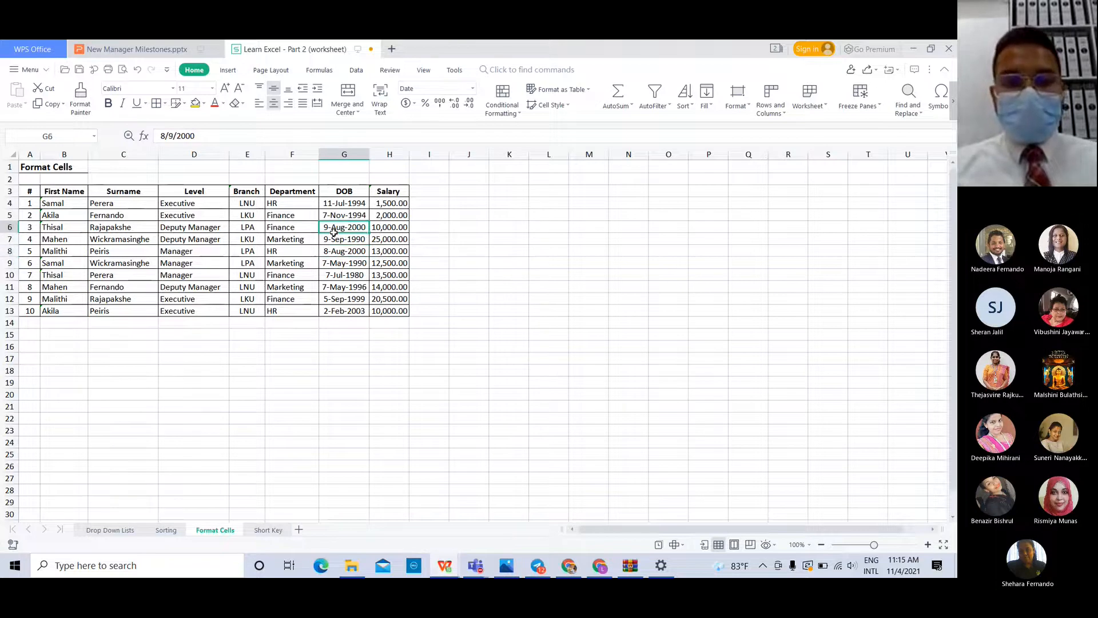
click(339, 241)
click(344, 255)
click(350, 240)
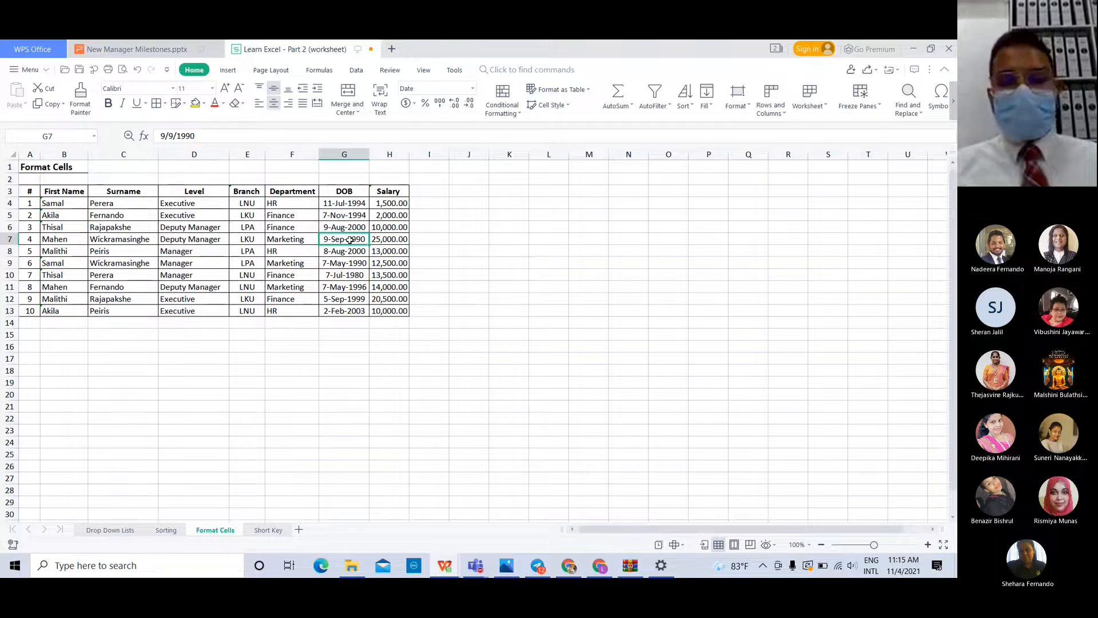
click(414, 249)
click(387, 255)
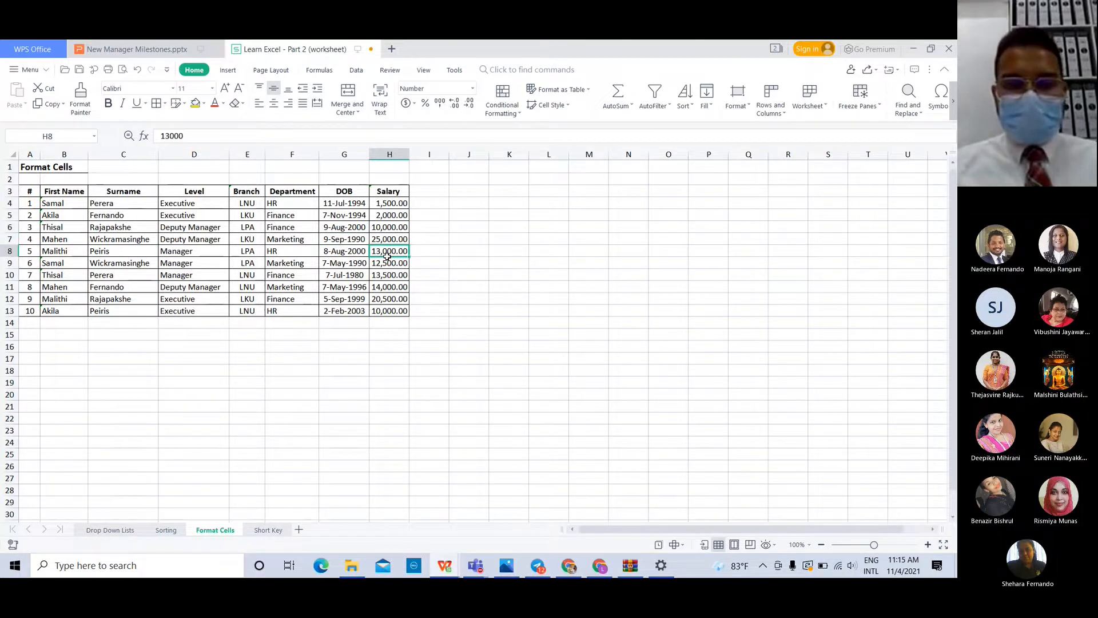
click(435, 263)
click(388, 248)
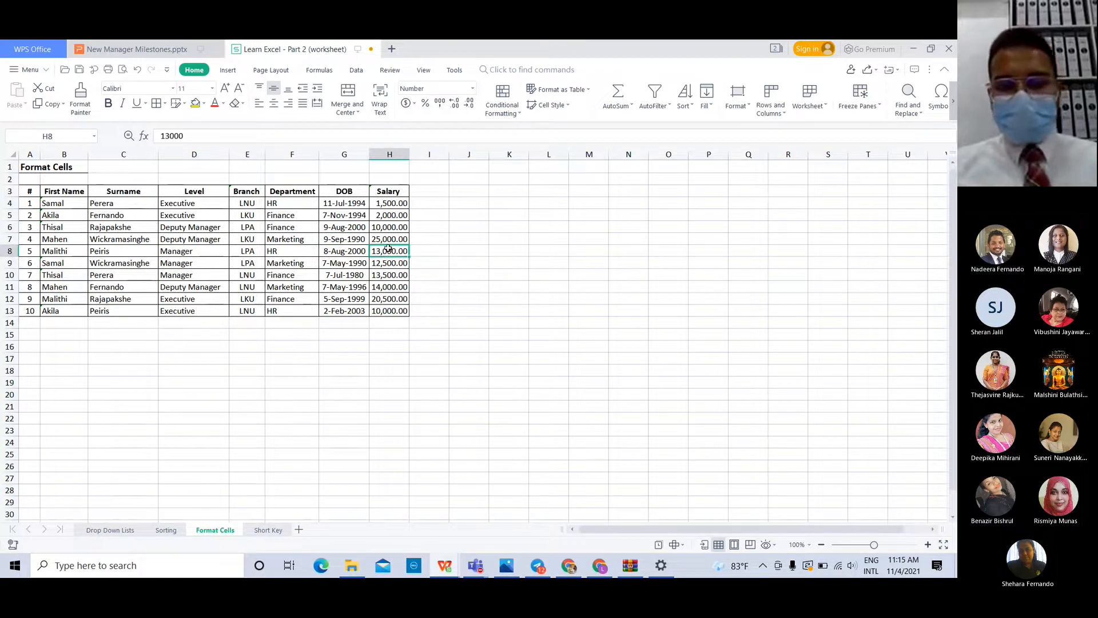
Format the first Department cell, F4, as Text
click(279, 253)
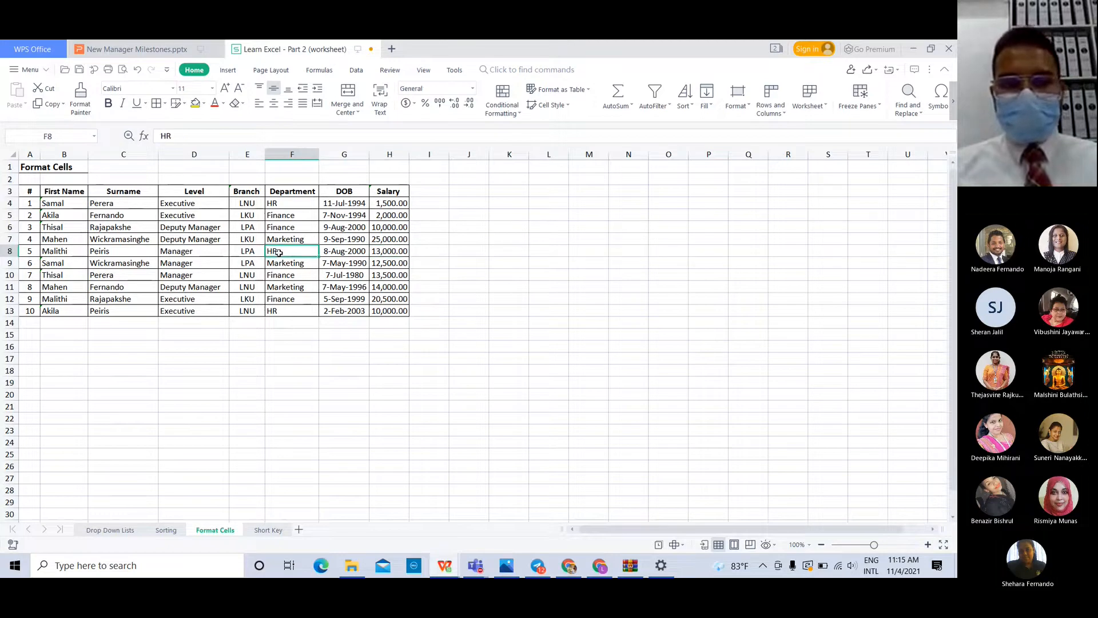
click(302, 240)
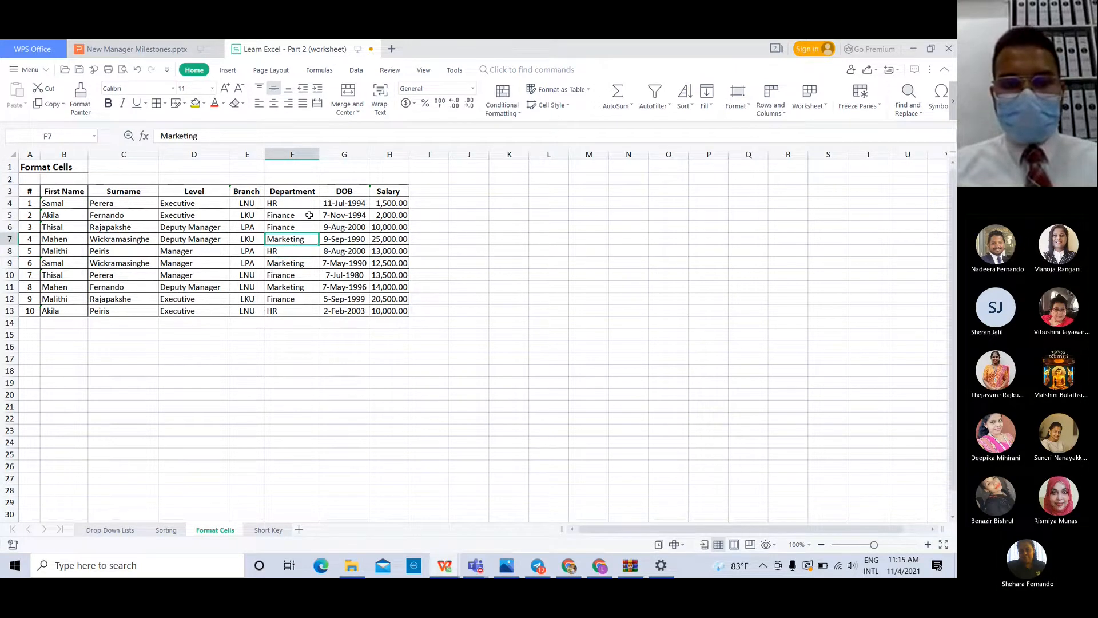
click(473, 89)
click(594, 216)
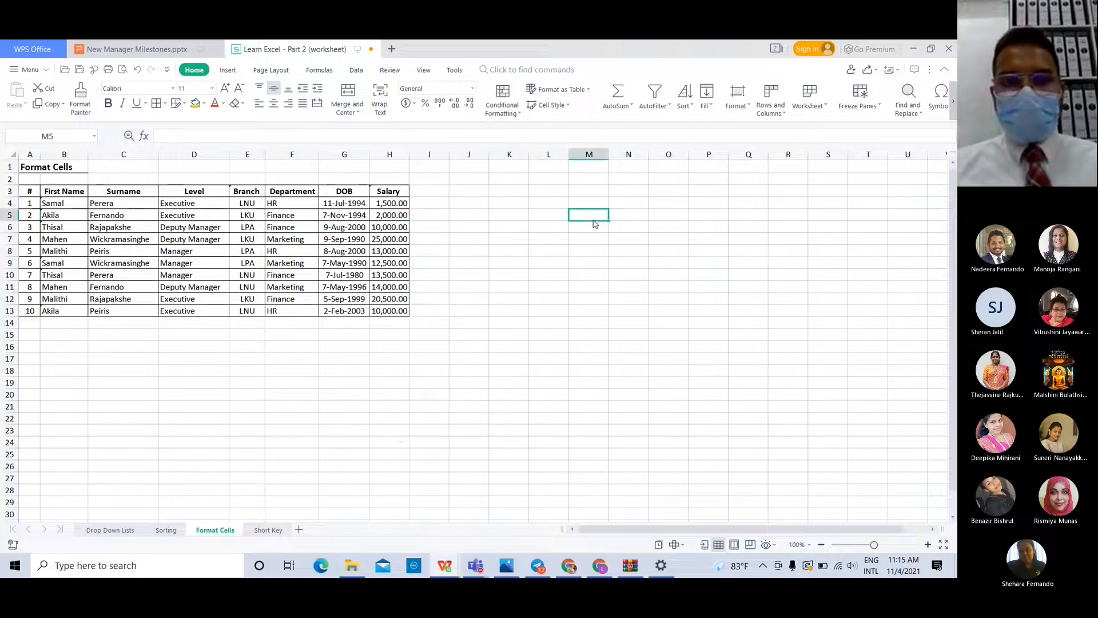
click(296, 208)
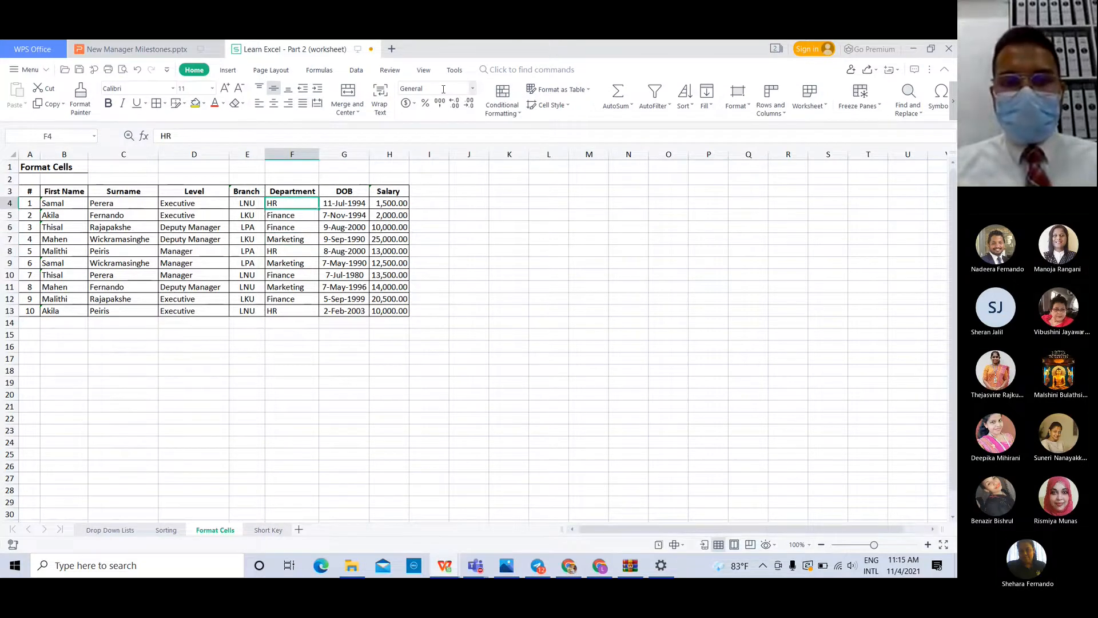
click(472, 88)
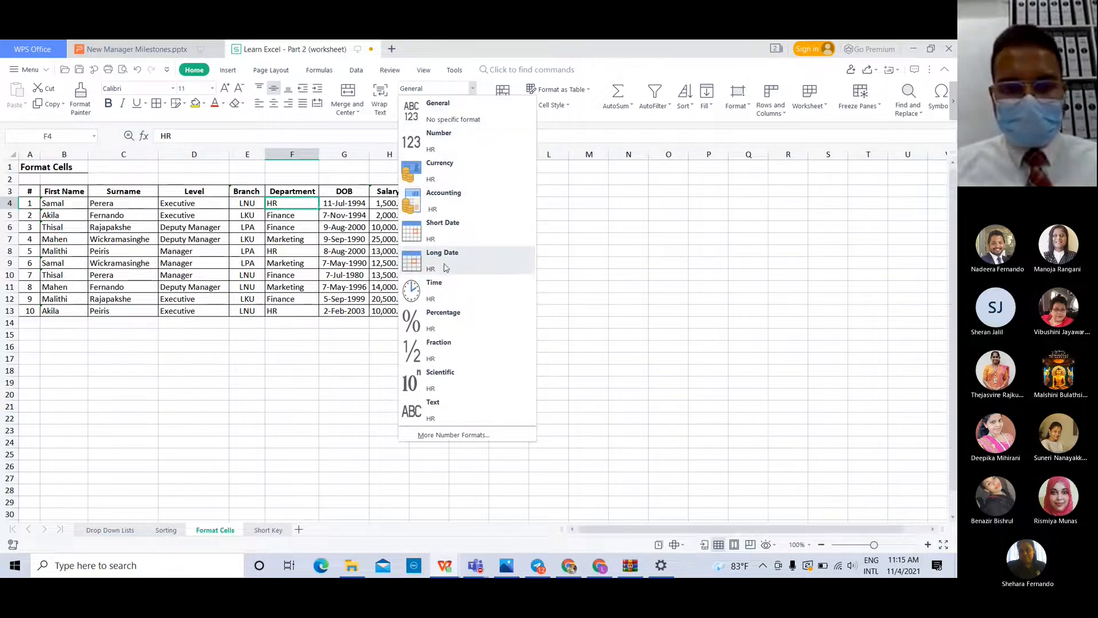
click(433, 407)
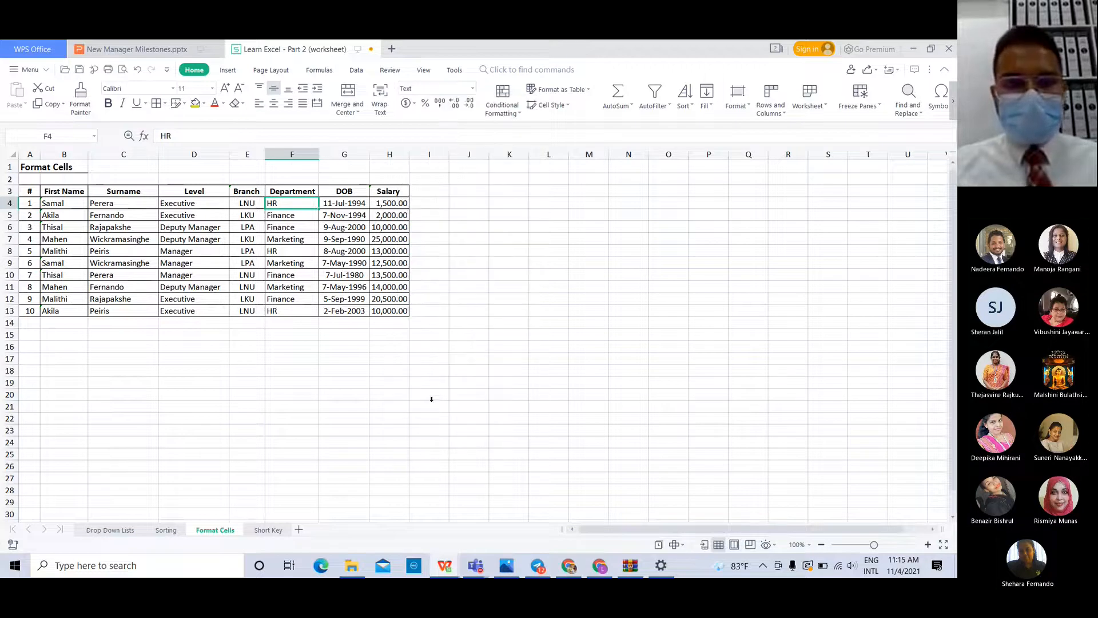
Compare the number format of F4 with that of the other Department cells down to F9
click(293, 212)
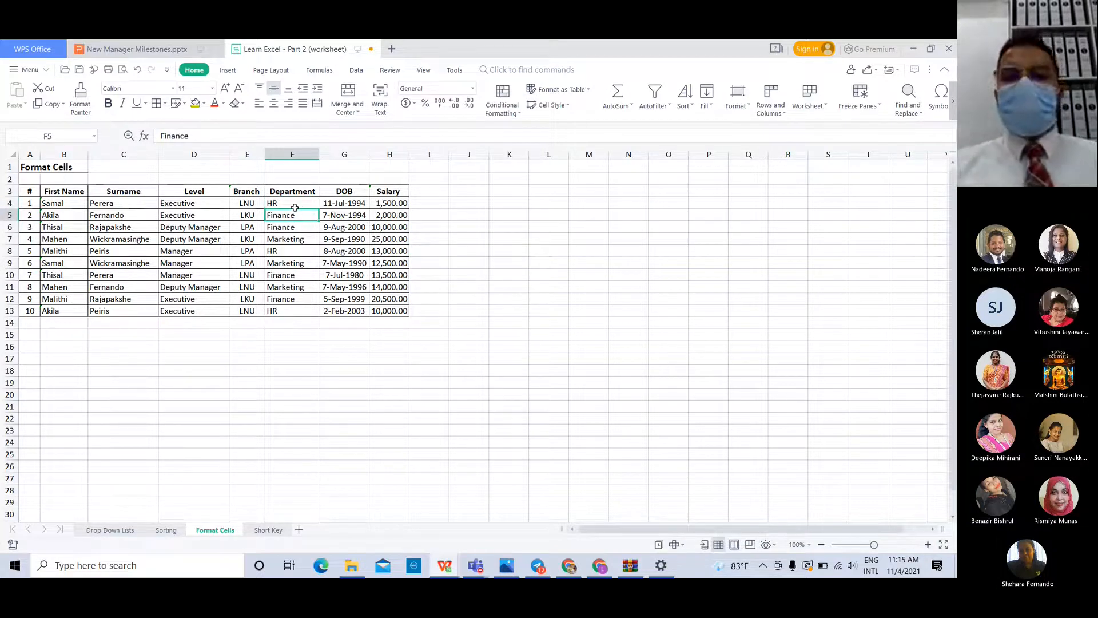
click(295, 207)
click(294, 215)
click(295, 205)
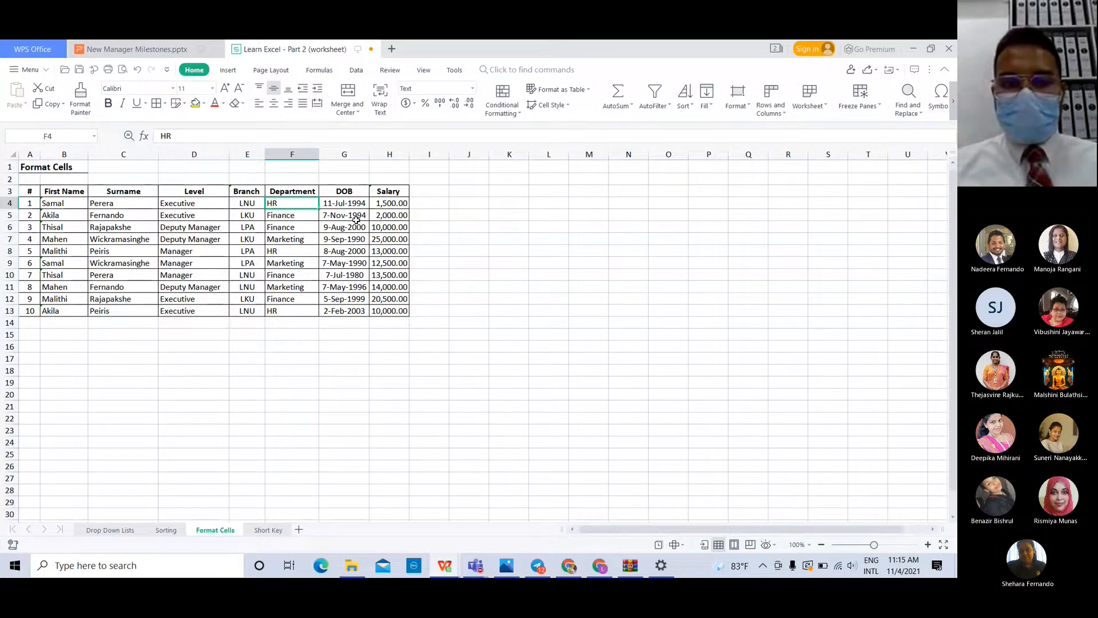
click(283, 227)
click(286, 240)
click(290, 228)
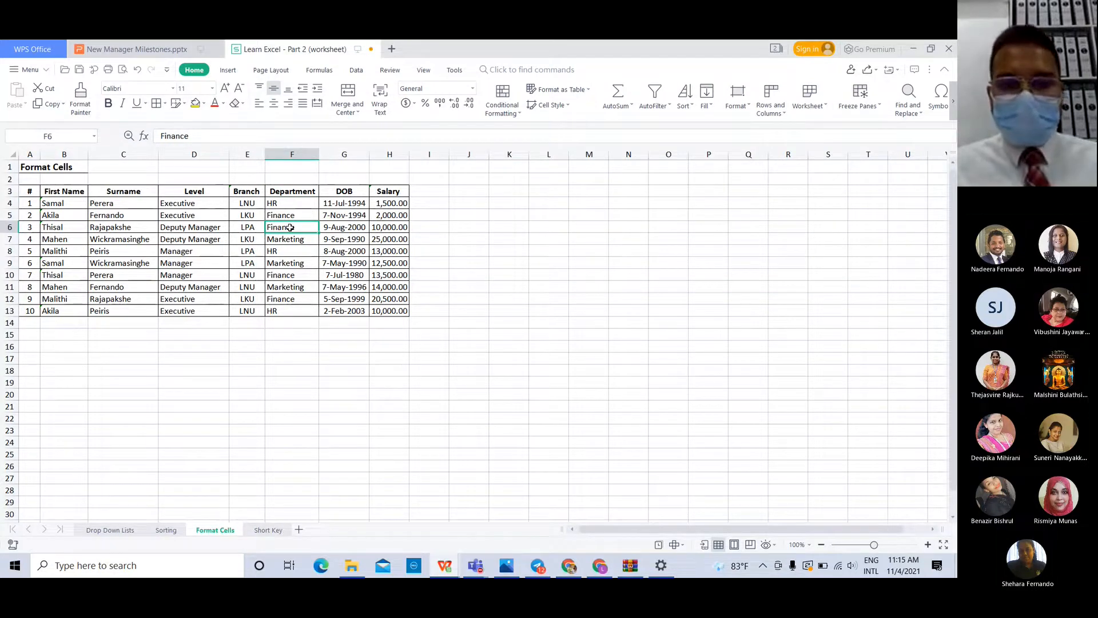
click(289, 252)
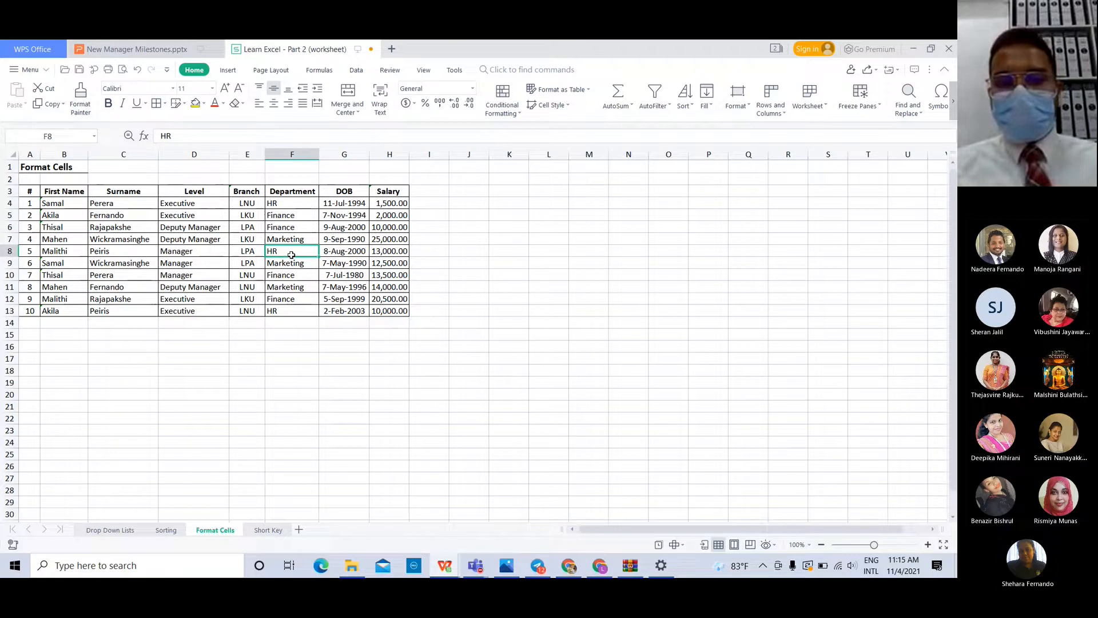
click(291, 262)
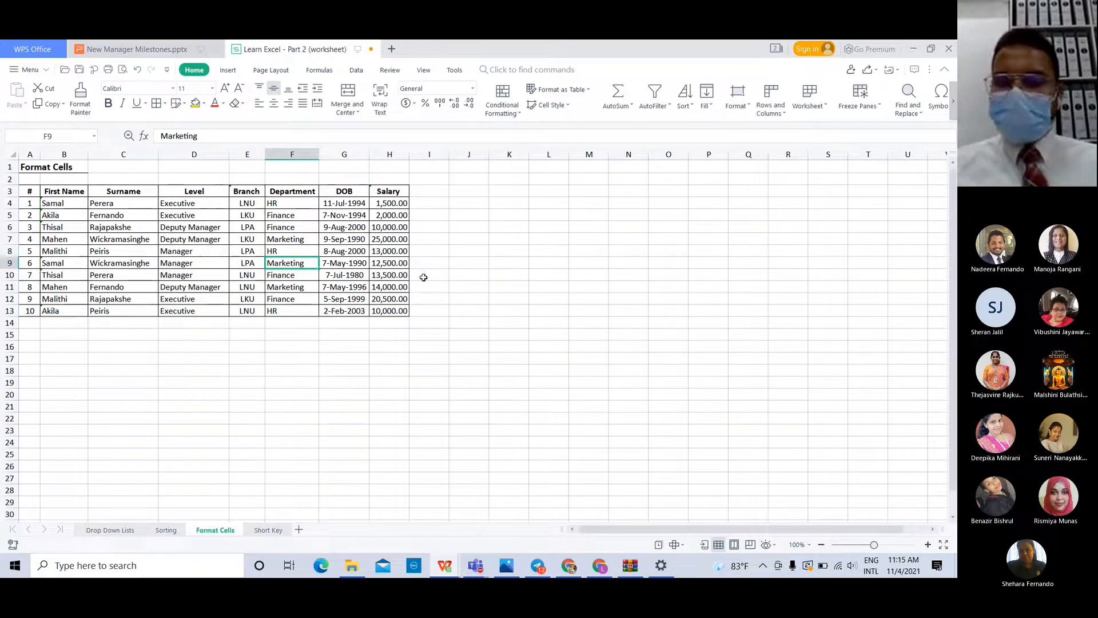
Check the Excel Tips meeting window in Teams and return to the Format Cells worksheet
click(854, 484)
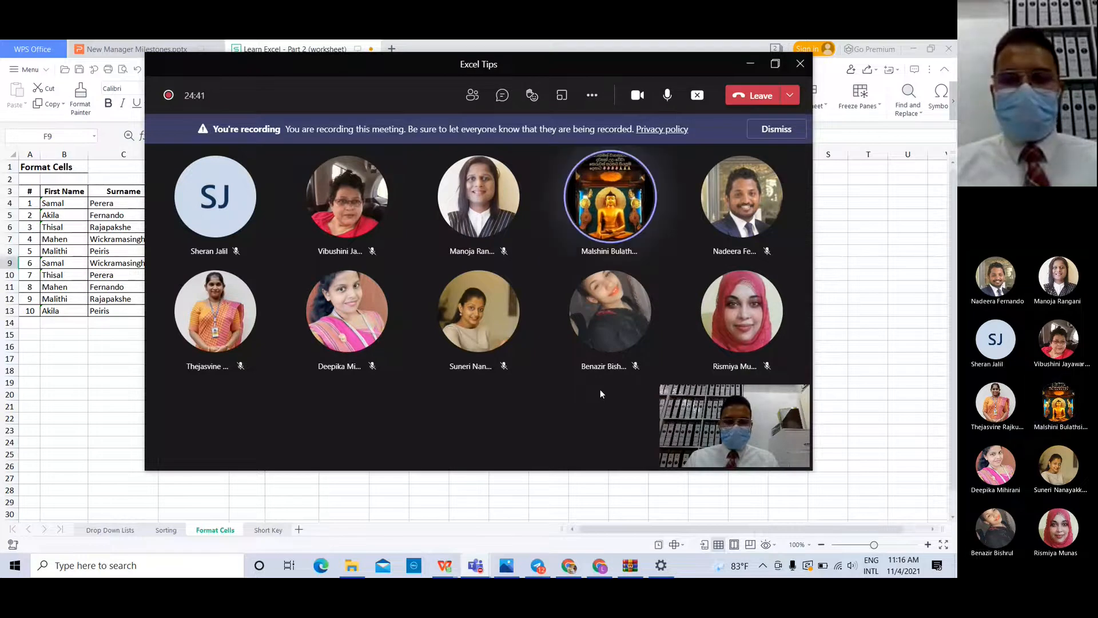
click(753, 65)
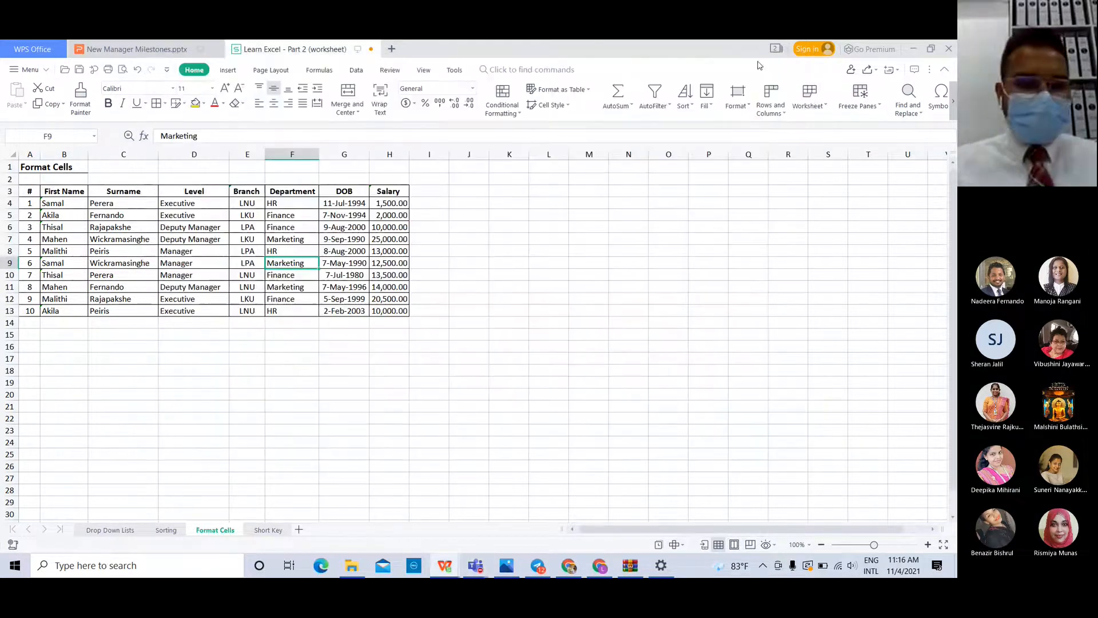
click(351, 279)
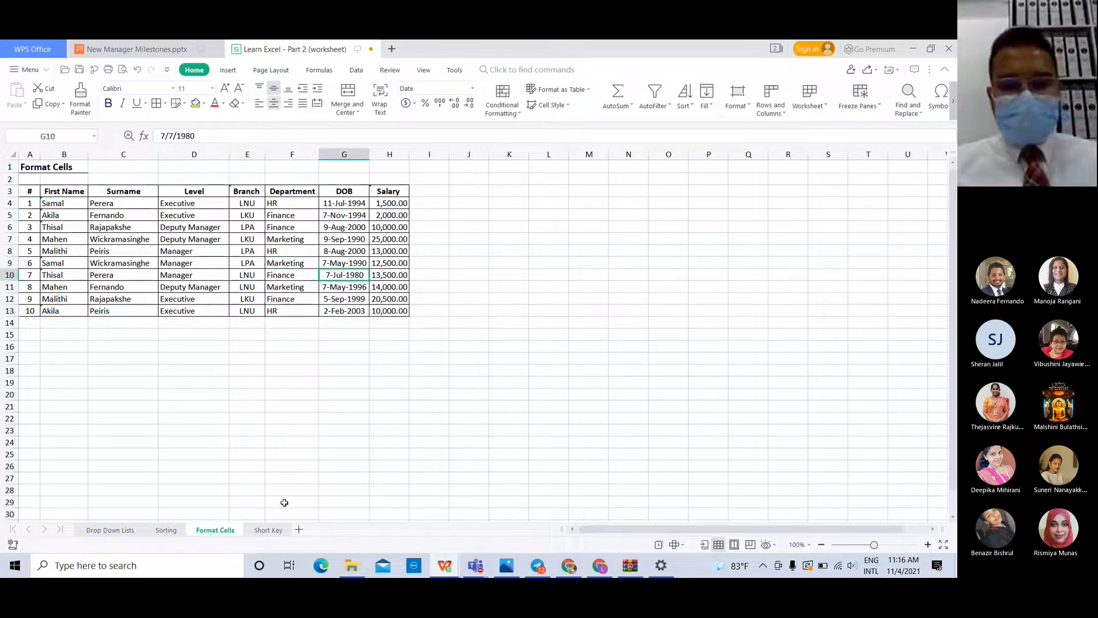
Open the Short Key worksheet and select a cell inside its employee data
click(268, 530)
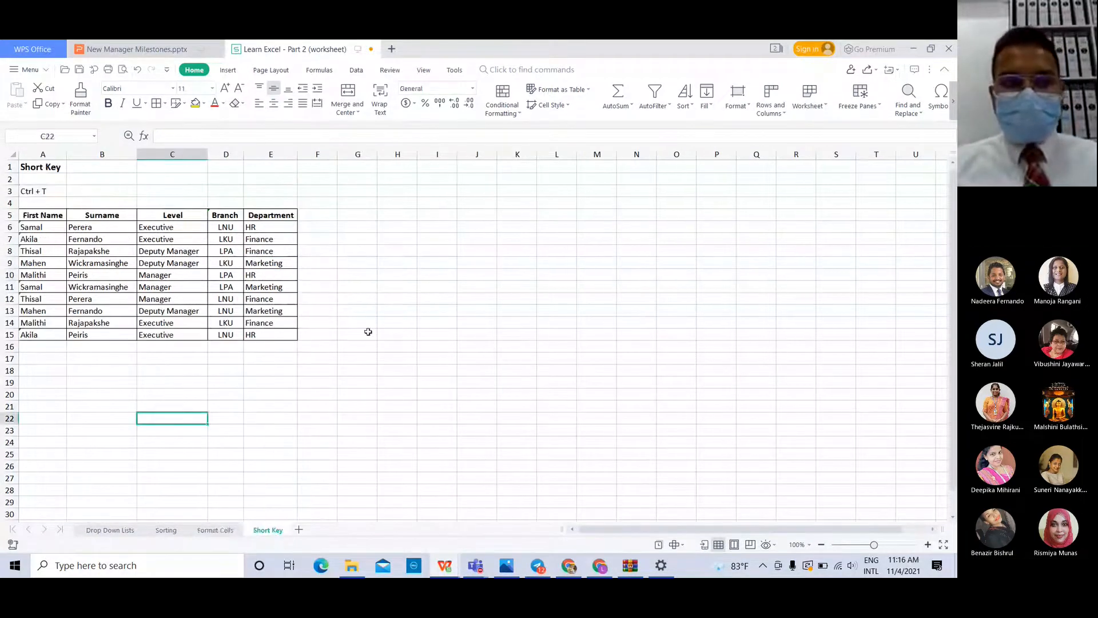
click(77, 288)
click(112, 264)
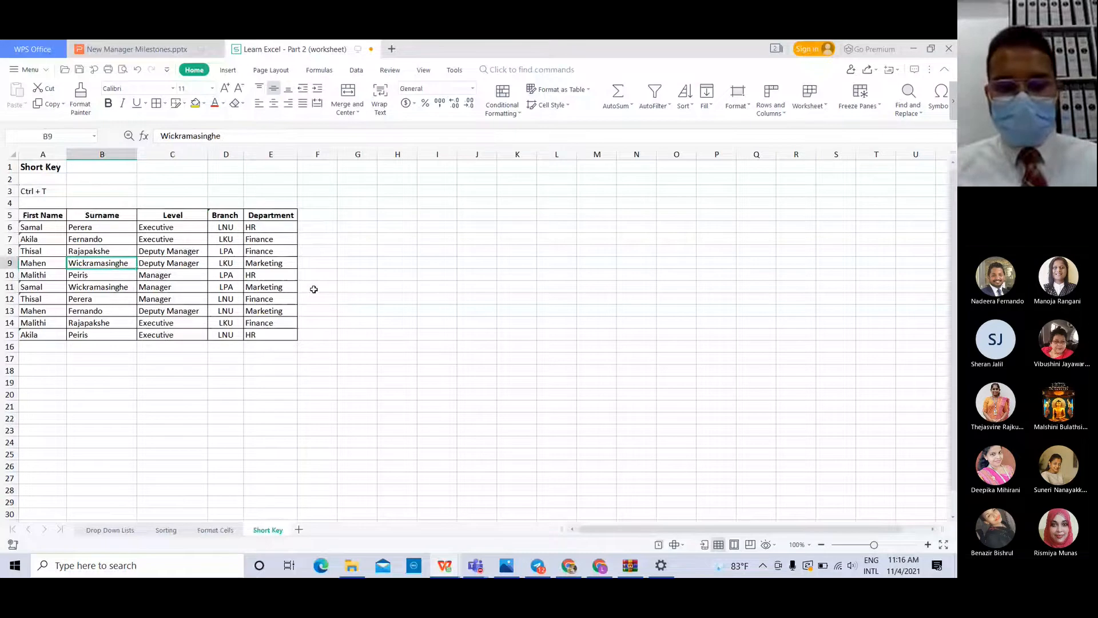
Turn AutoFilter on for the employee data's header row and switch it off again
key(ctrl+shift+l)
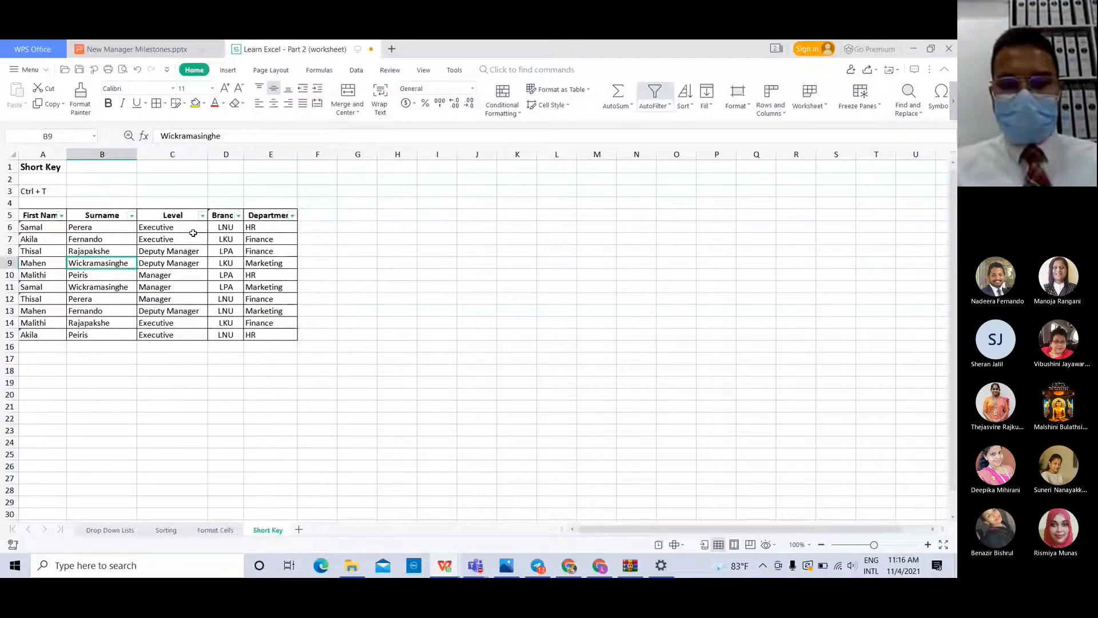
click(189, 254)
key(ctrl+shift+l)
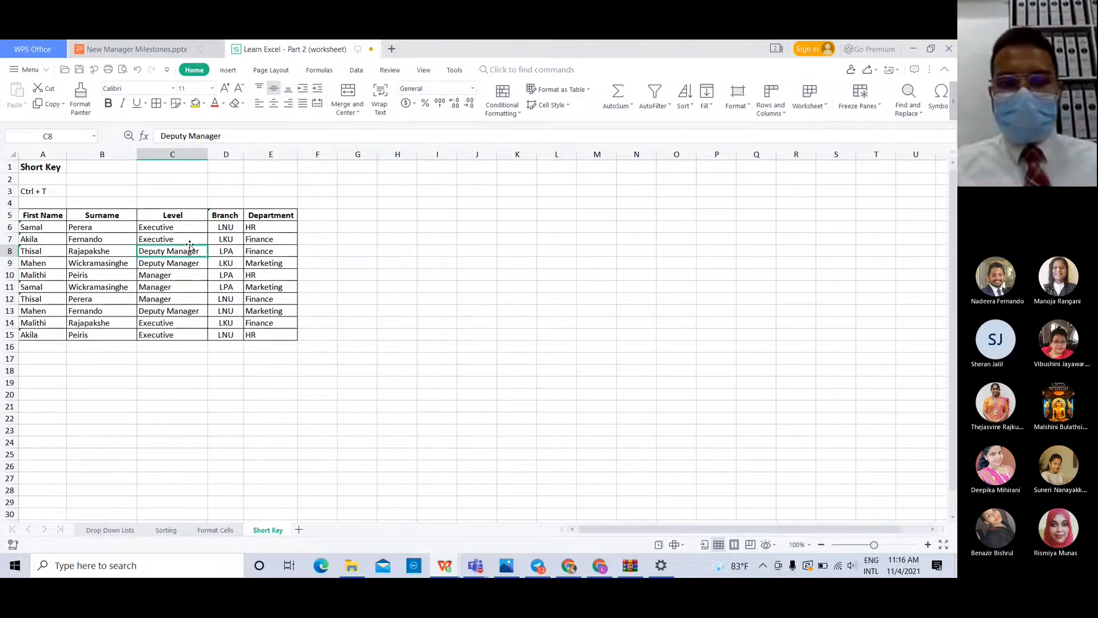
Convert the employee data A5:E15 into a table with headers
click(191, 240)
click(251, 247)
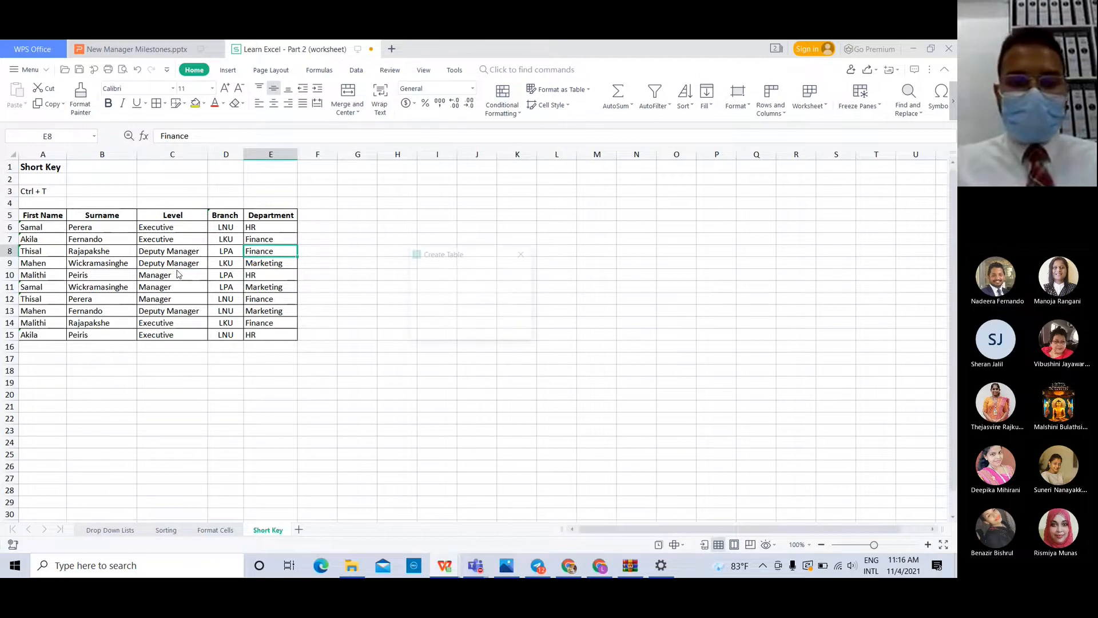
key(ctrl+t)
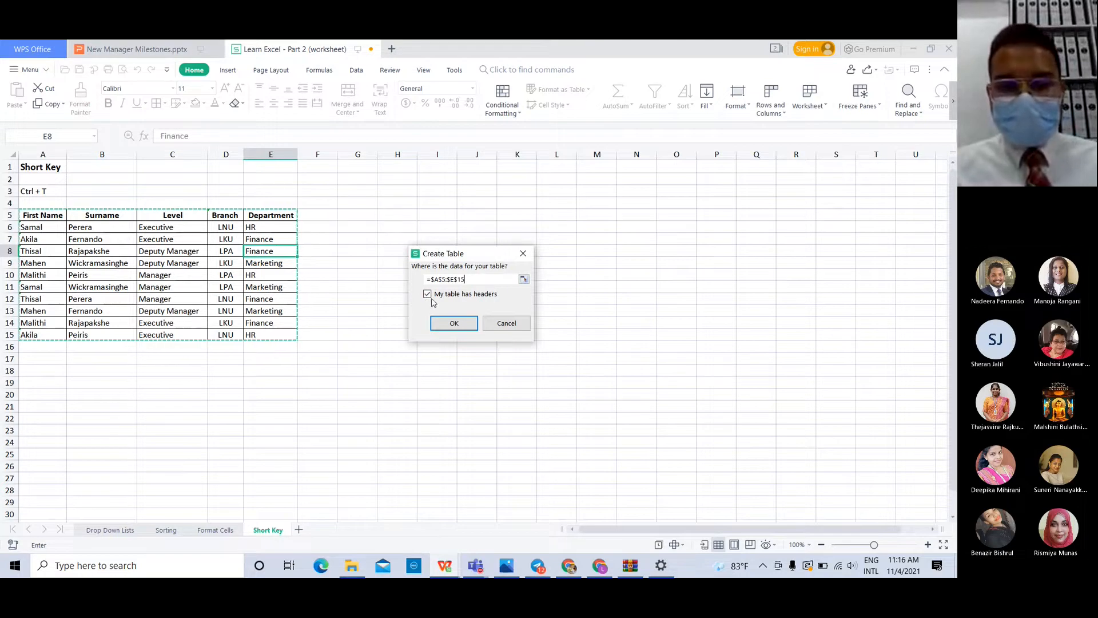
click(453, 323)
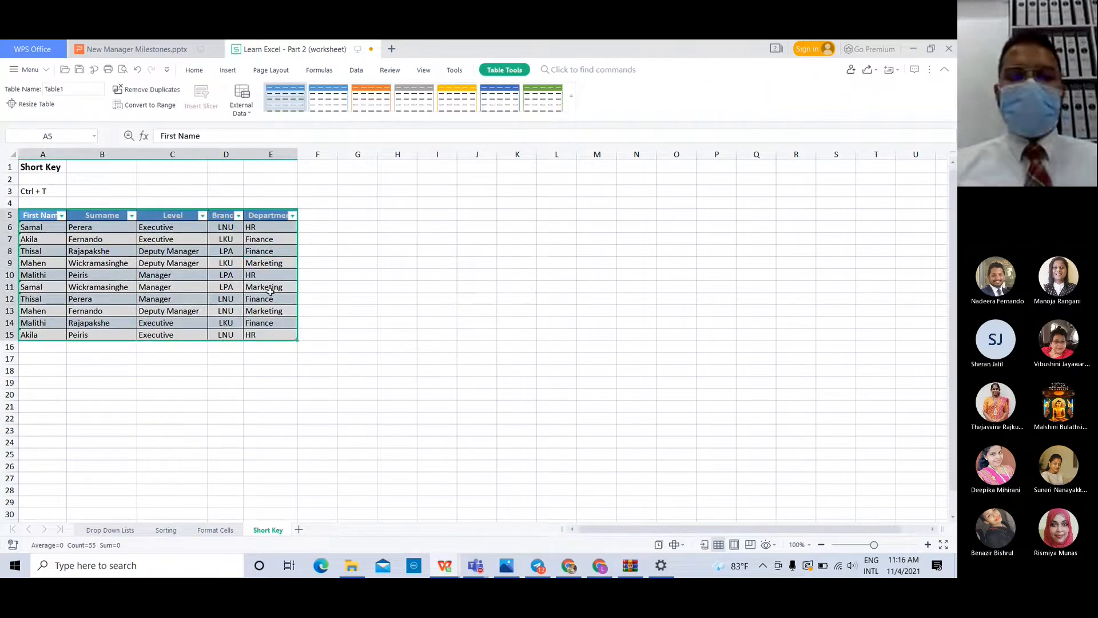
Examine the new table's banded rows and header filters from cells inside and outside it
click(331, 286)
key(Left)
click(349, 253)
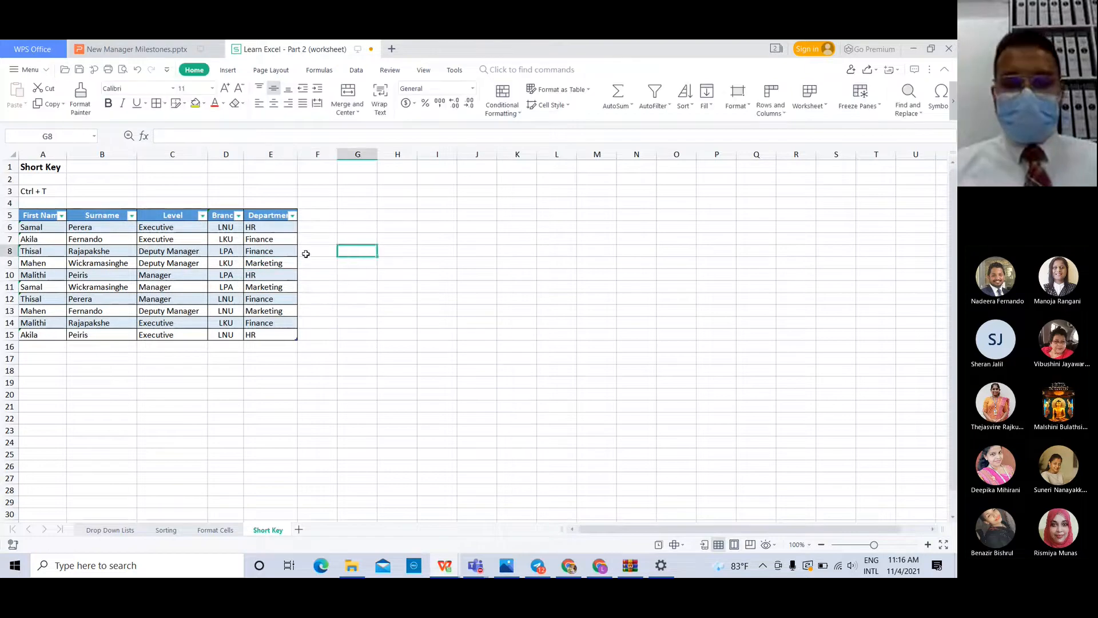
click(232, 254)
click(332, 238)
click(86, 229)
click(89, 267)
click(181, 315)
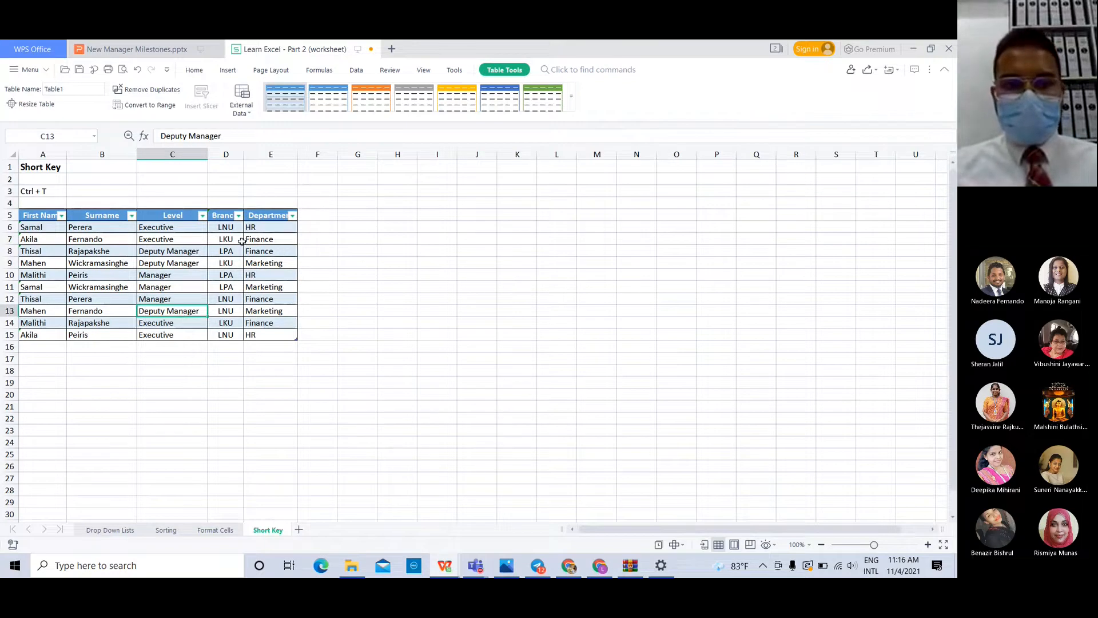
Inspect the table's Level and Surname headers, several data cells and the blank cell beside row 10
click(223, 218)
click(160, 216)
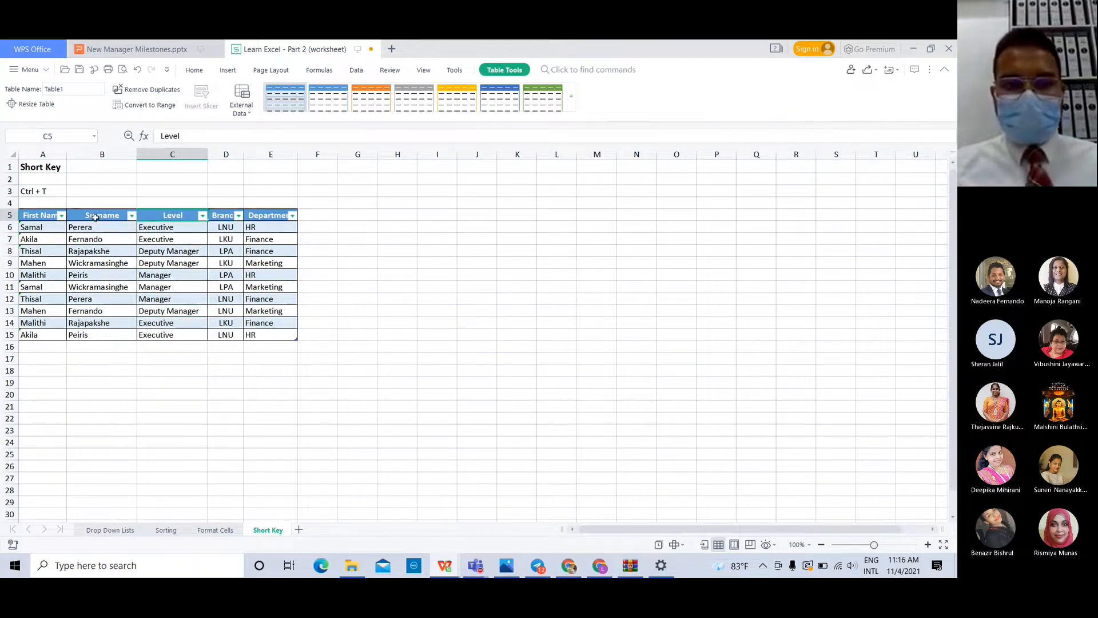
click(90, 217)
click(102, 260)
click(256, 277)
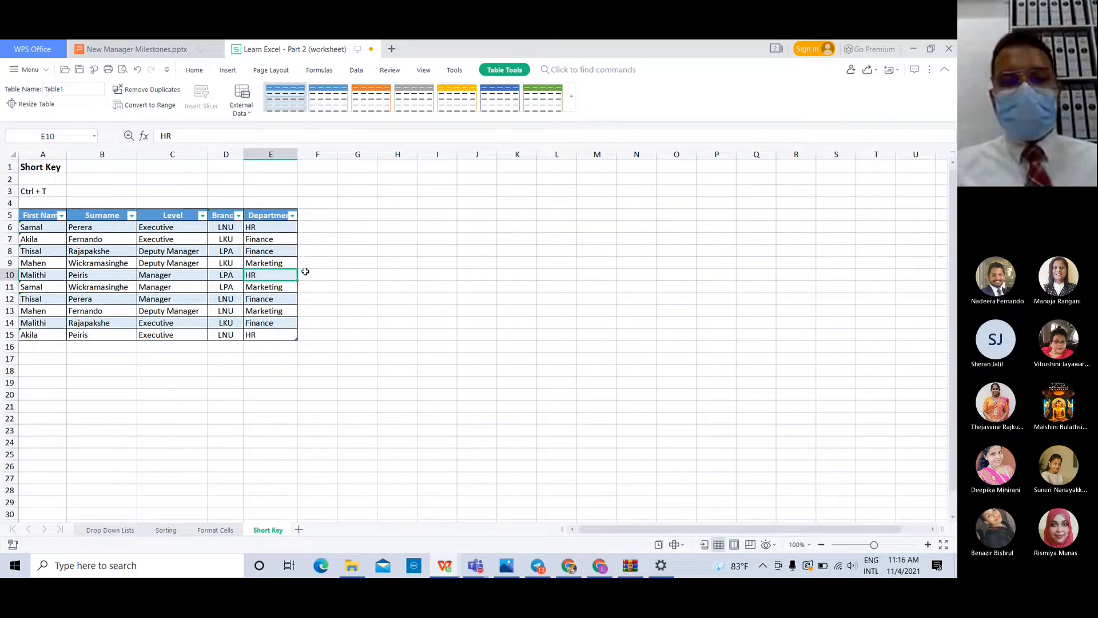
click(306, 272)
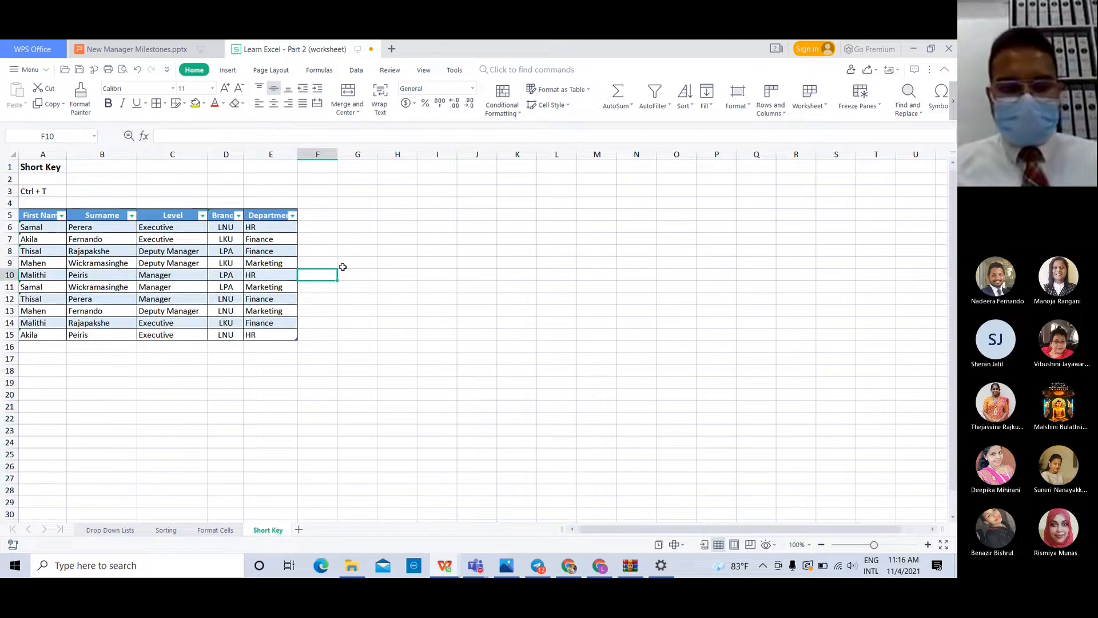
Undo the table conversion of the employee data and recreate the table from A5:E15 with headers
click(225, 265)
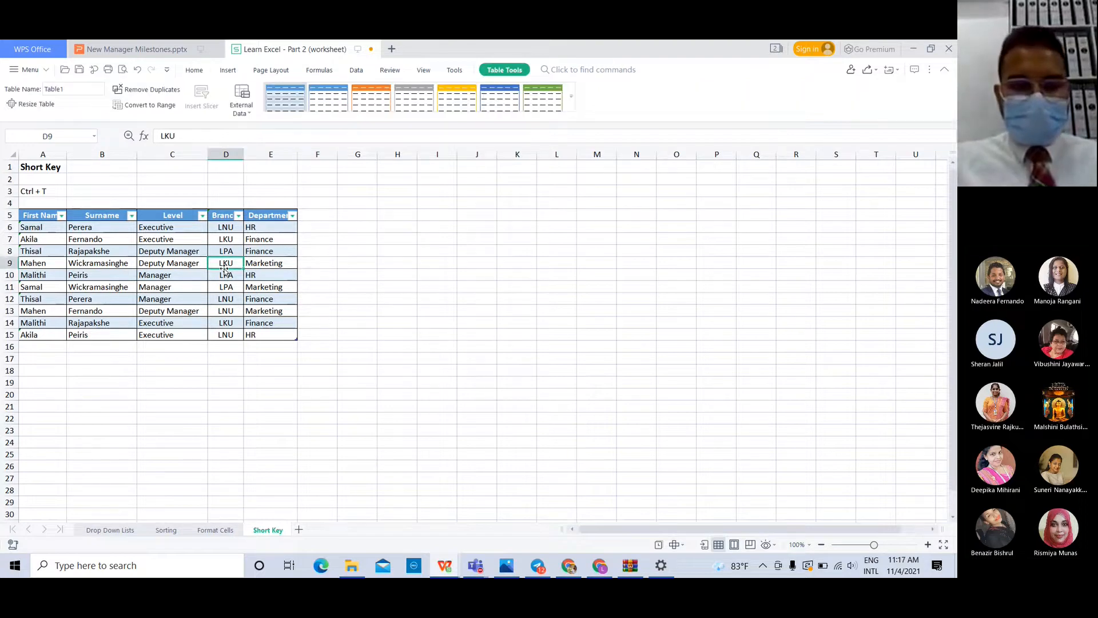
key(ctrl+z)
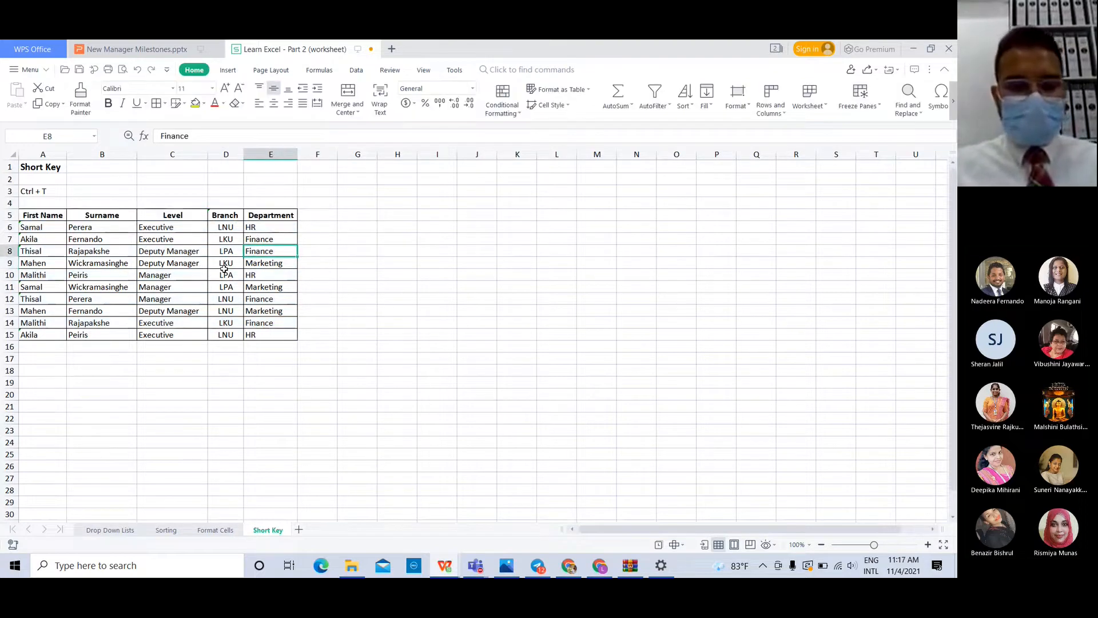
key(ctrl+t)
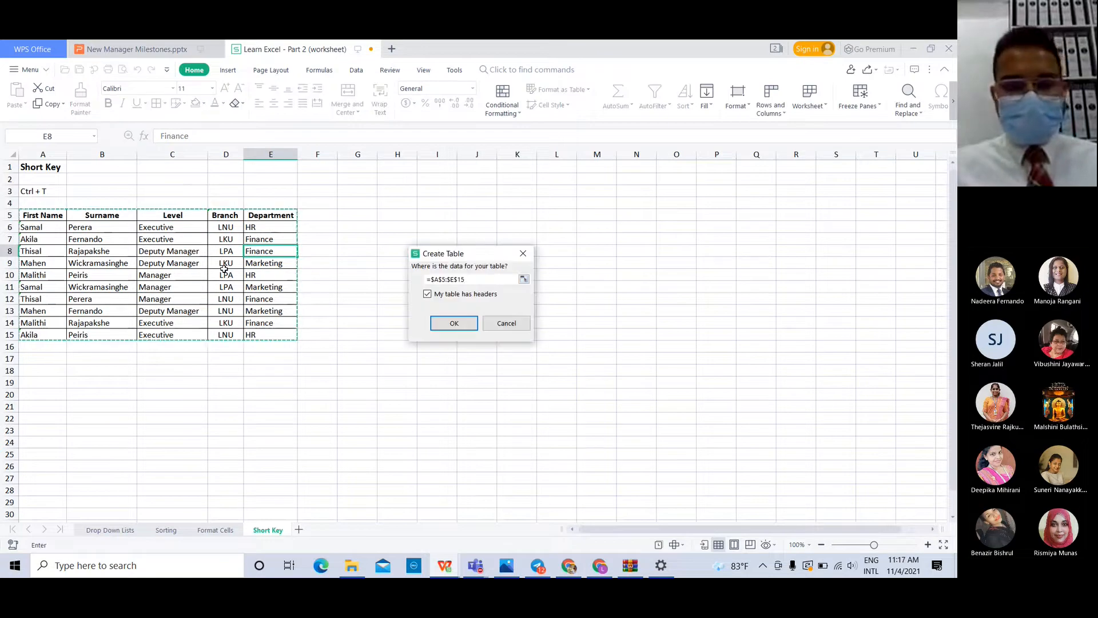
key(Return)
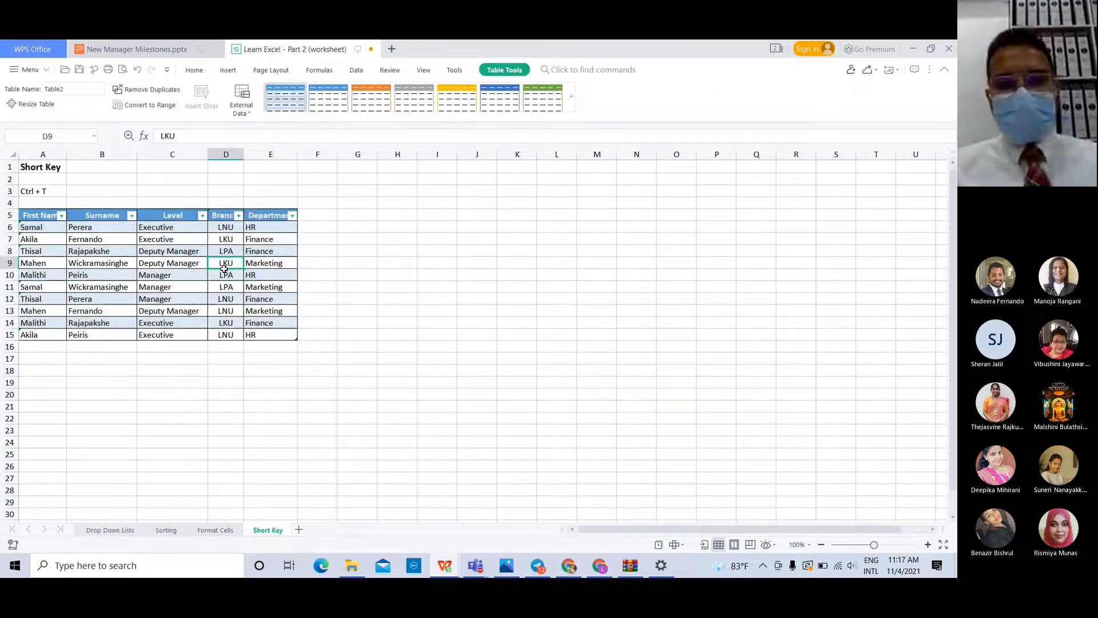
Examine the recreated table and the availability of the Insert Table command from cells inside and outside it
click(179, 227)
click(312, 258)
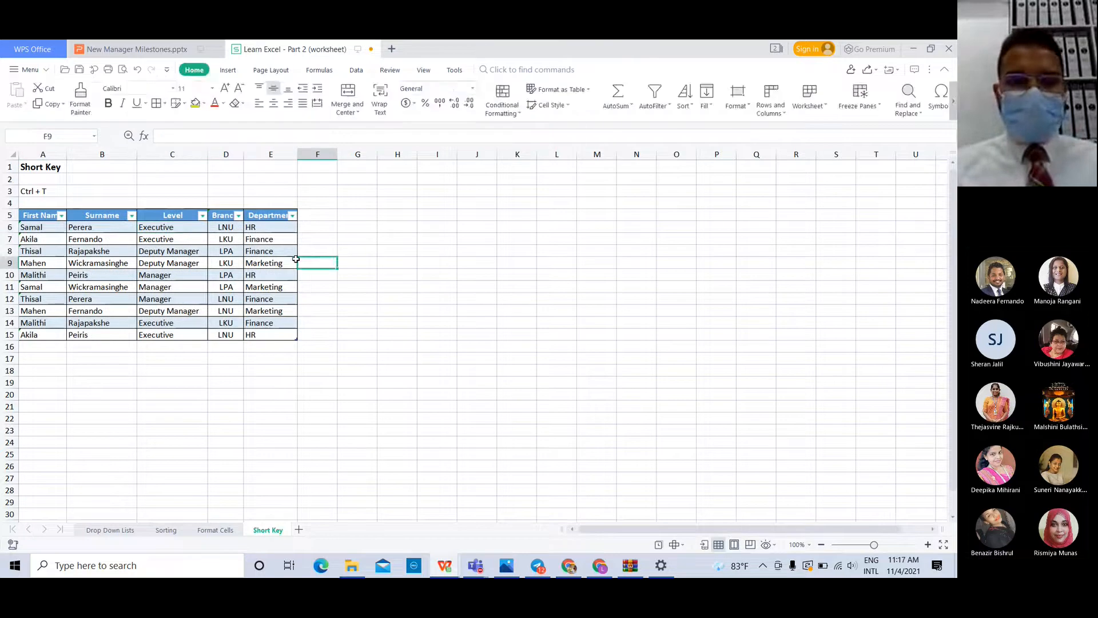
click(296, 259)
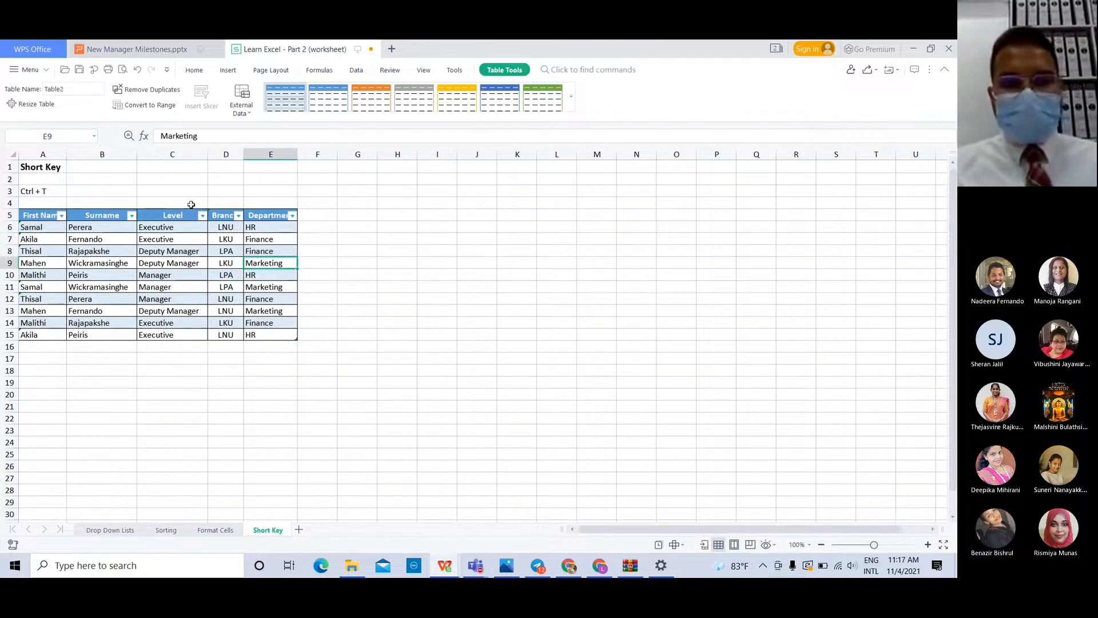
click(230, 71)
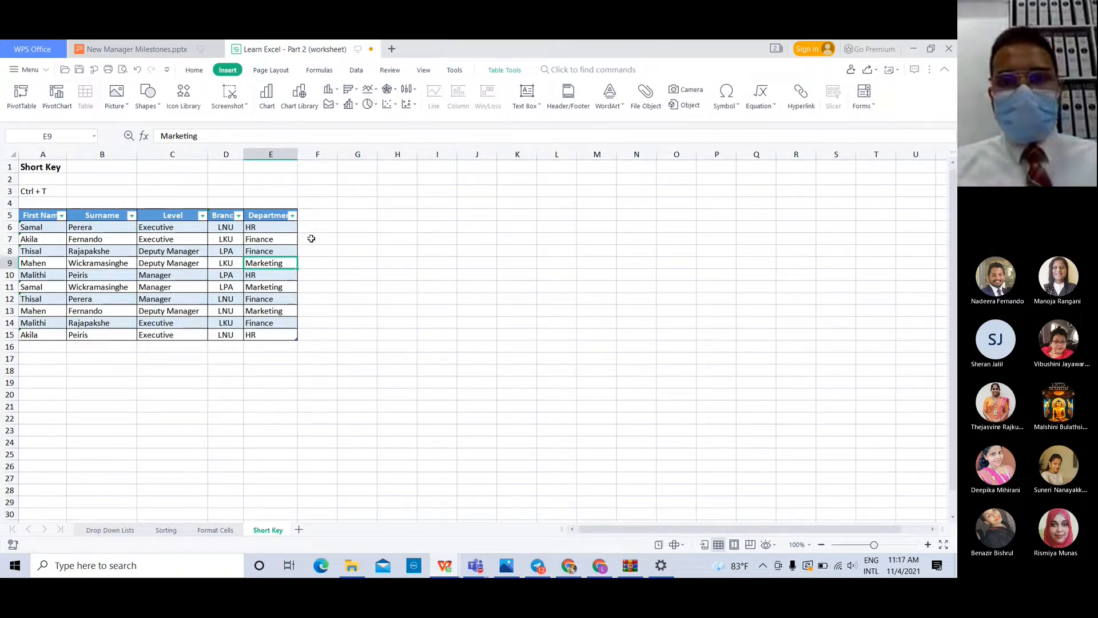
click(161, 263)
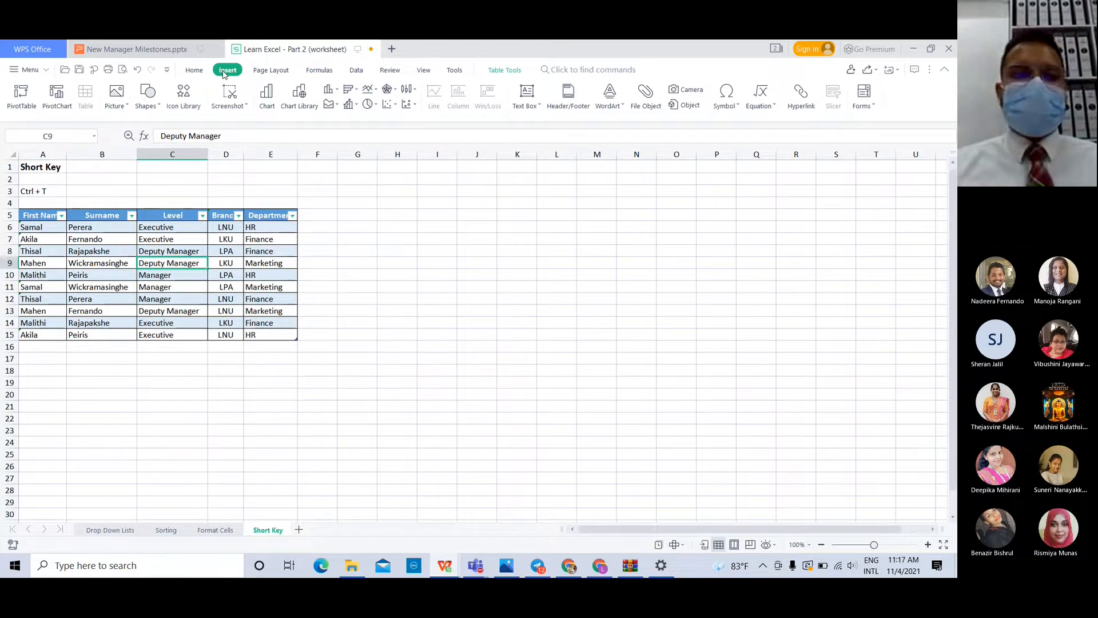
click(148, 251)
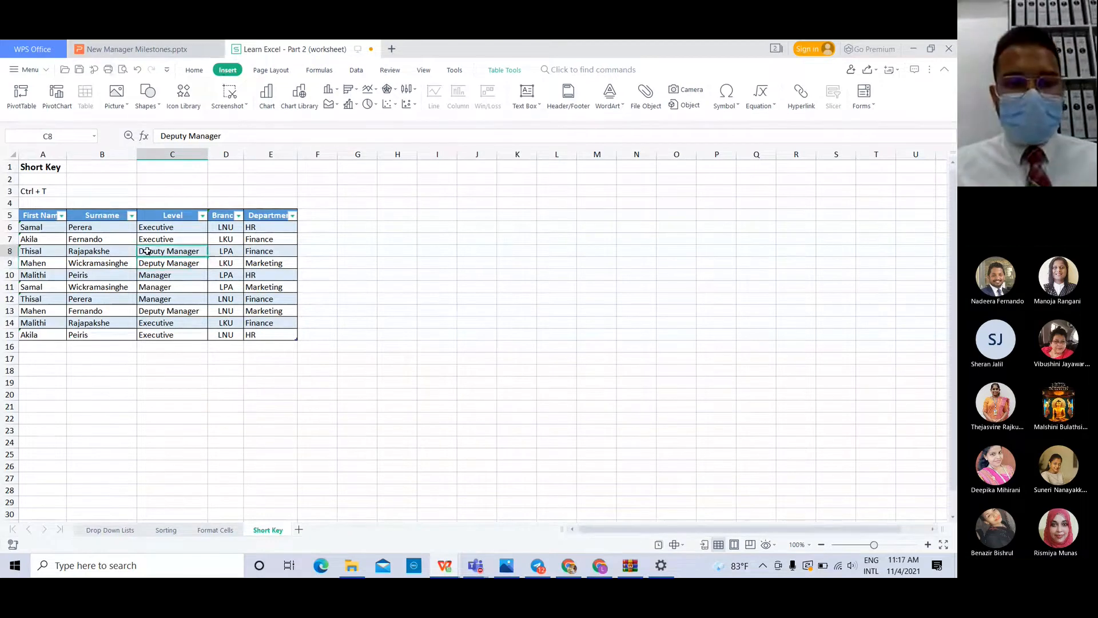
click(345, 253)
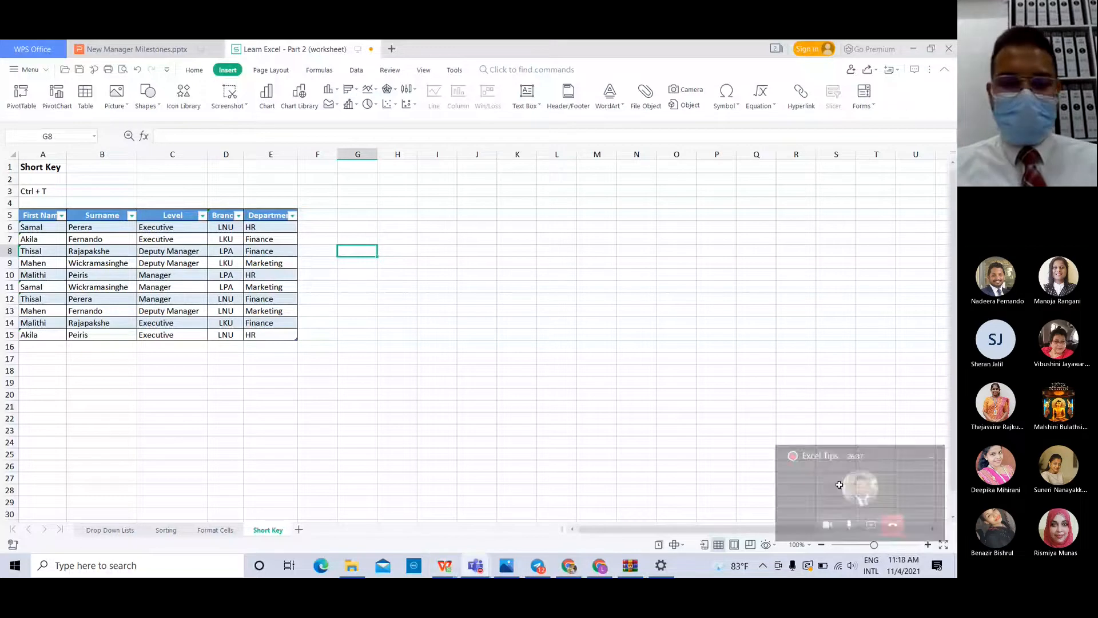
Switch to the Excel Tips meeting in Microsoft Teams and open its additional meeting actions
click(839, 485)
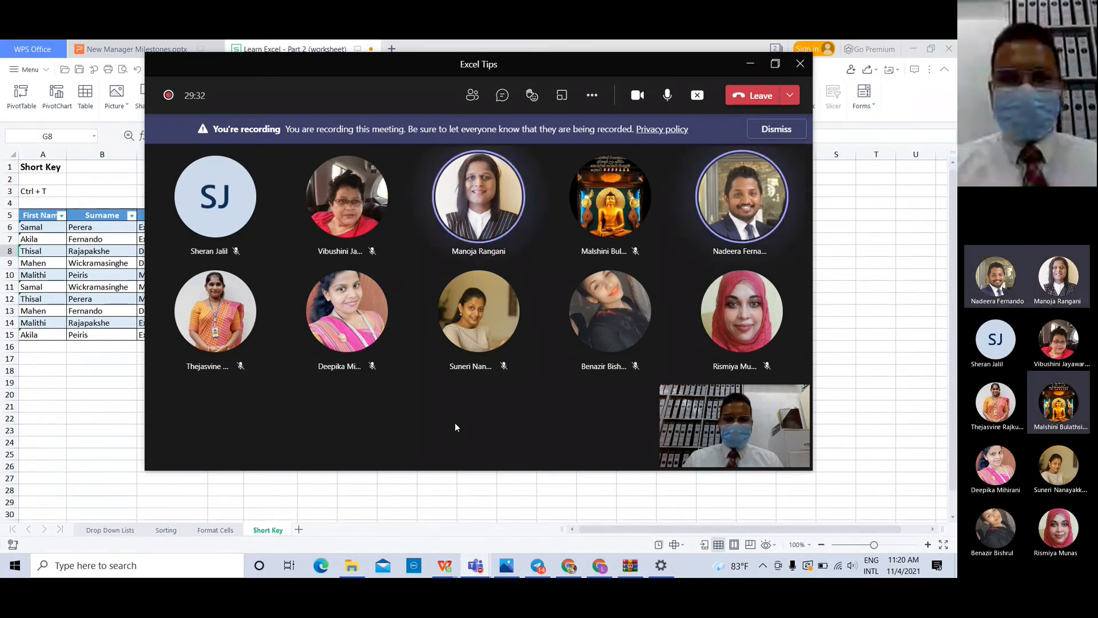
mouse_move(519, 312)
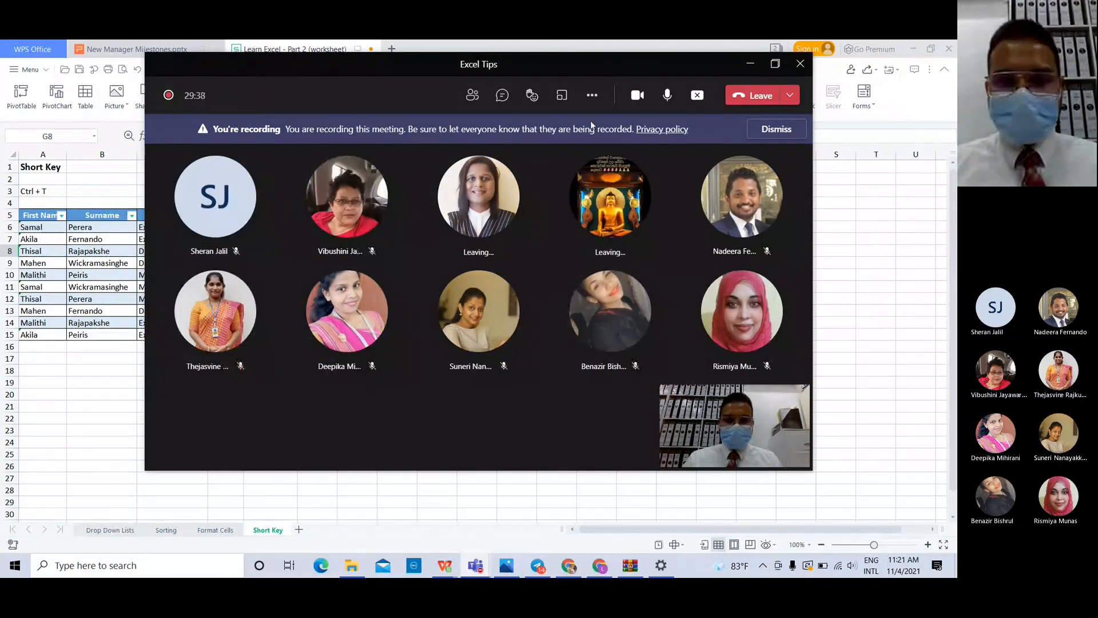
click(596, 99)
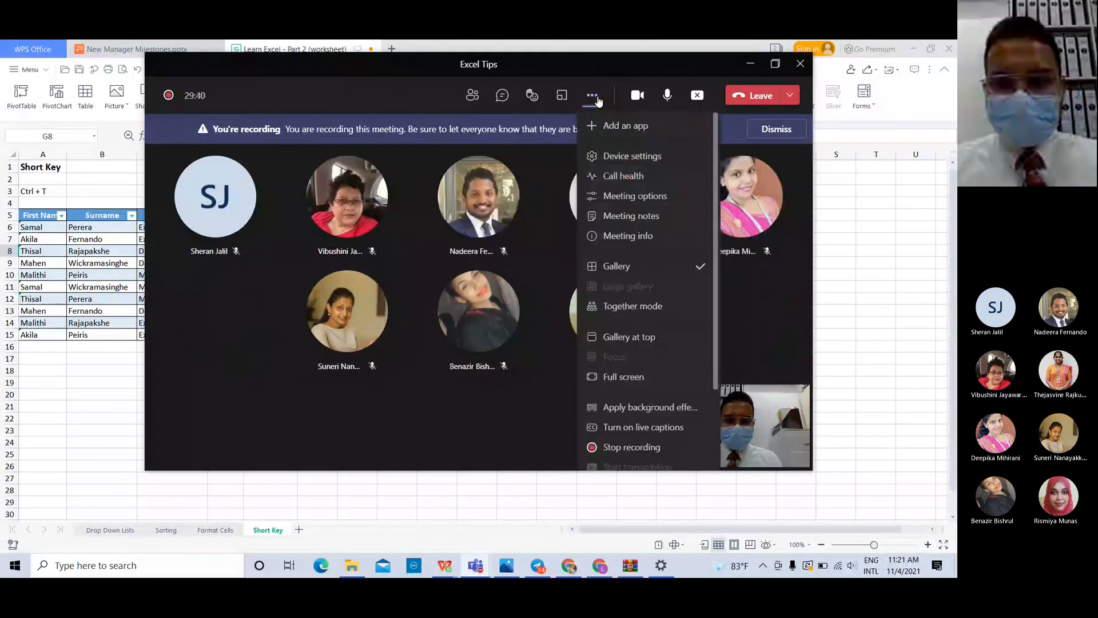